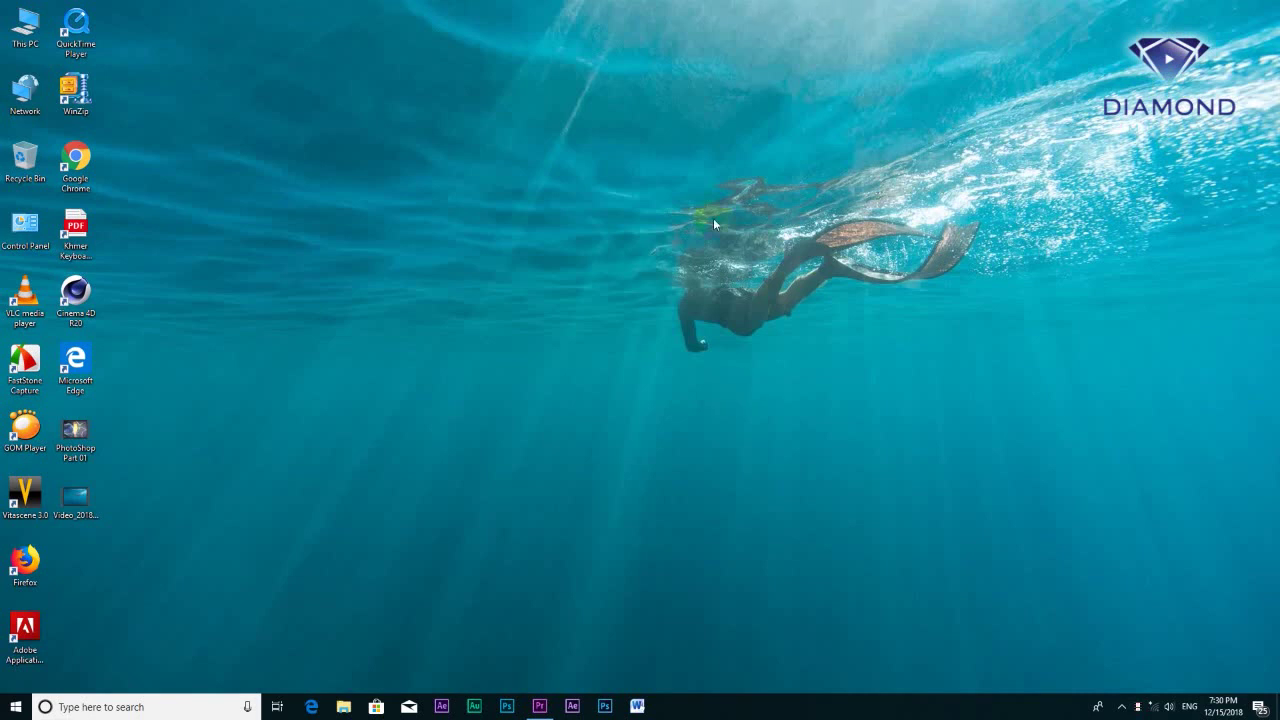
# - Restore the Premiere Pro window from the taskbar to show its Start screen
pyautogui.click(536, 706)
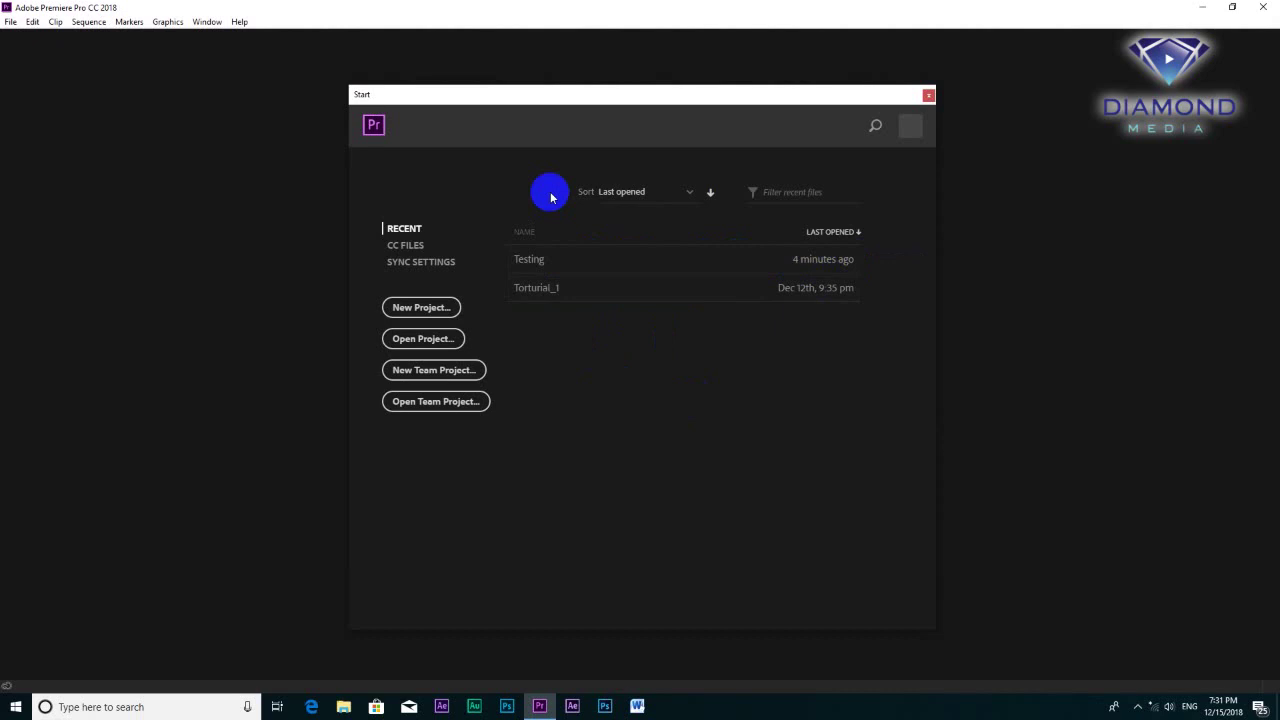
# - Open the recent Testing project from the Start screen's Recent list
pyautogui.click(422, 340)
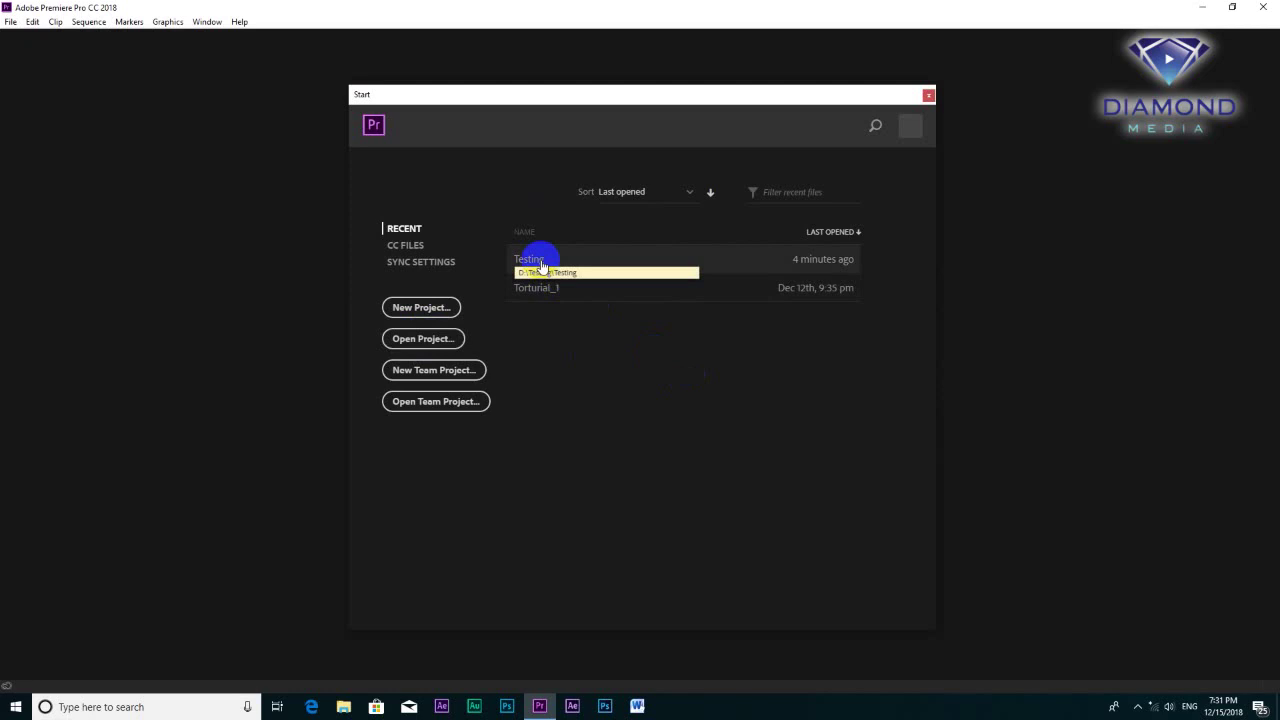
pyautogui.click(541, 262)
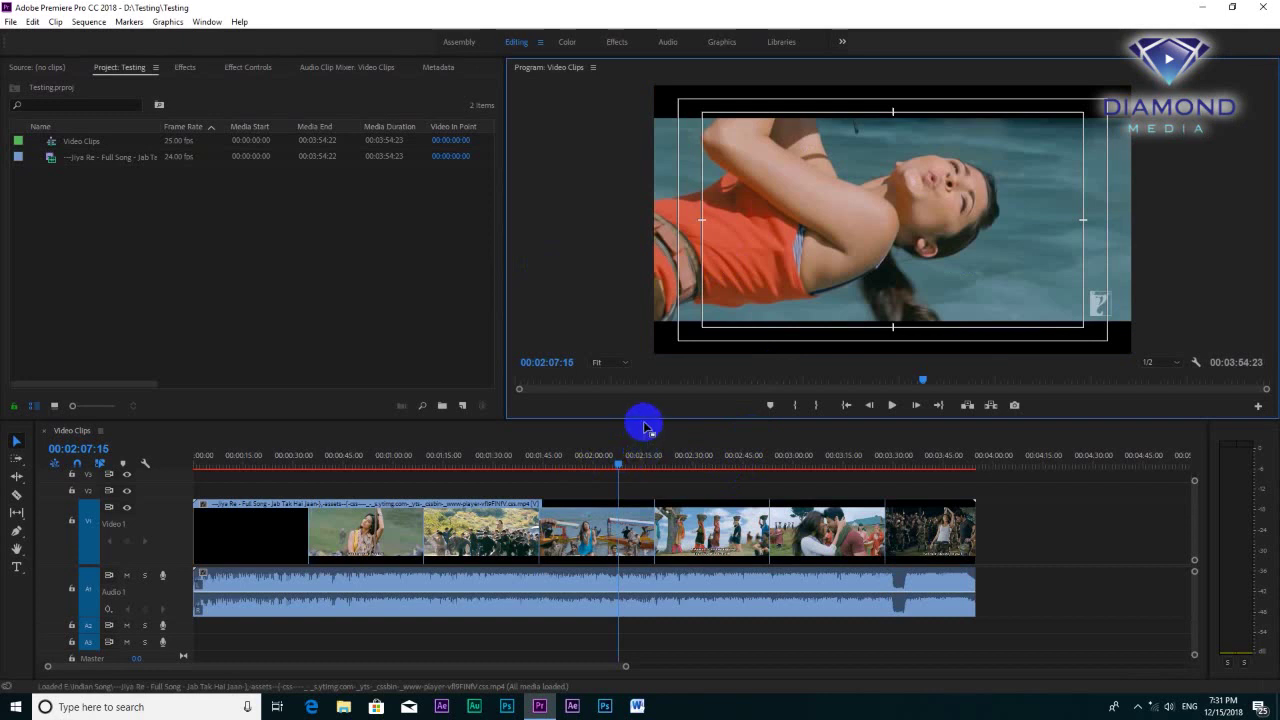
# - Enlarge the timeline, zoom in on its start, and play through the first second of footage
pyautogui.moveTo(648, 420); pyautogui.dragTo(647, 343)
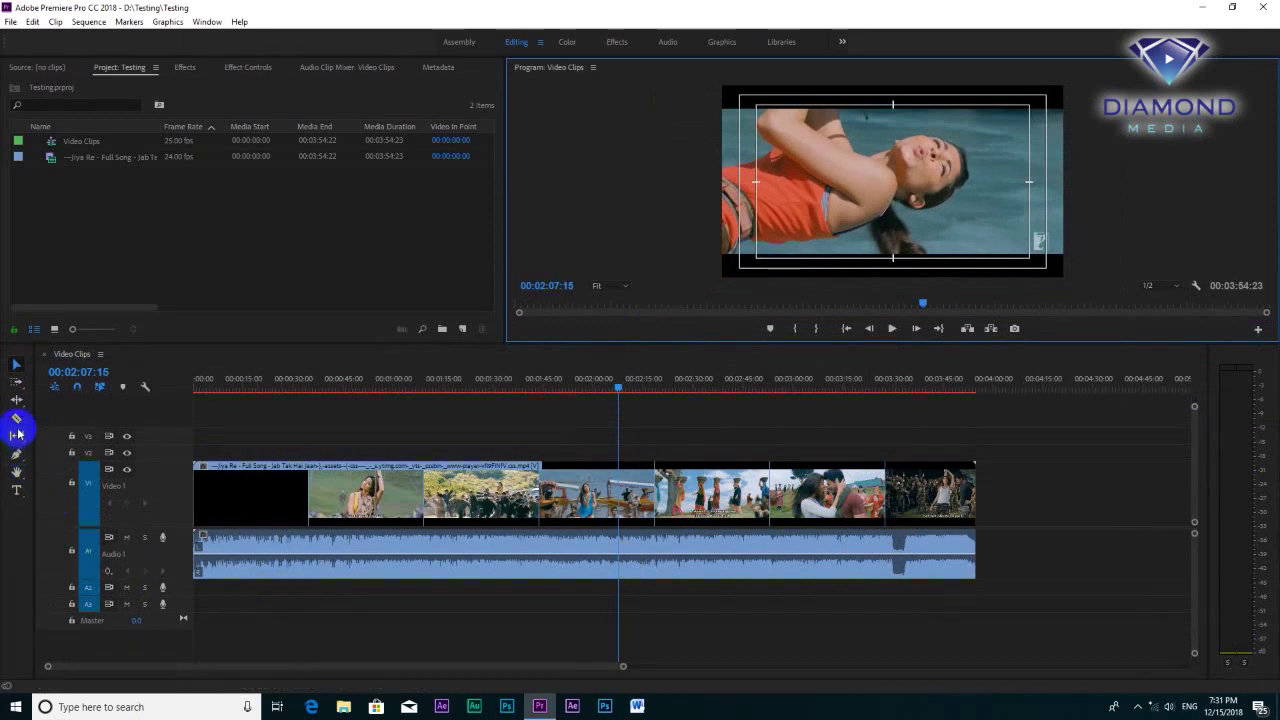
pyautogui.click(199, 388)
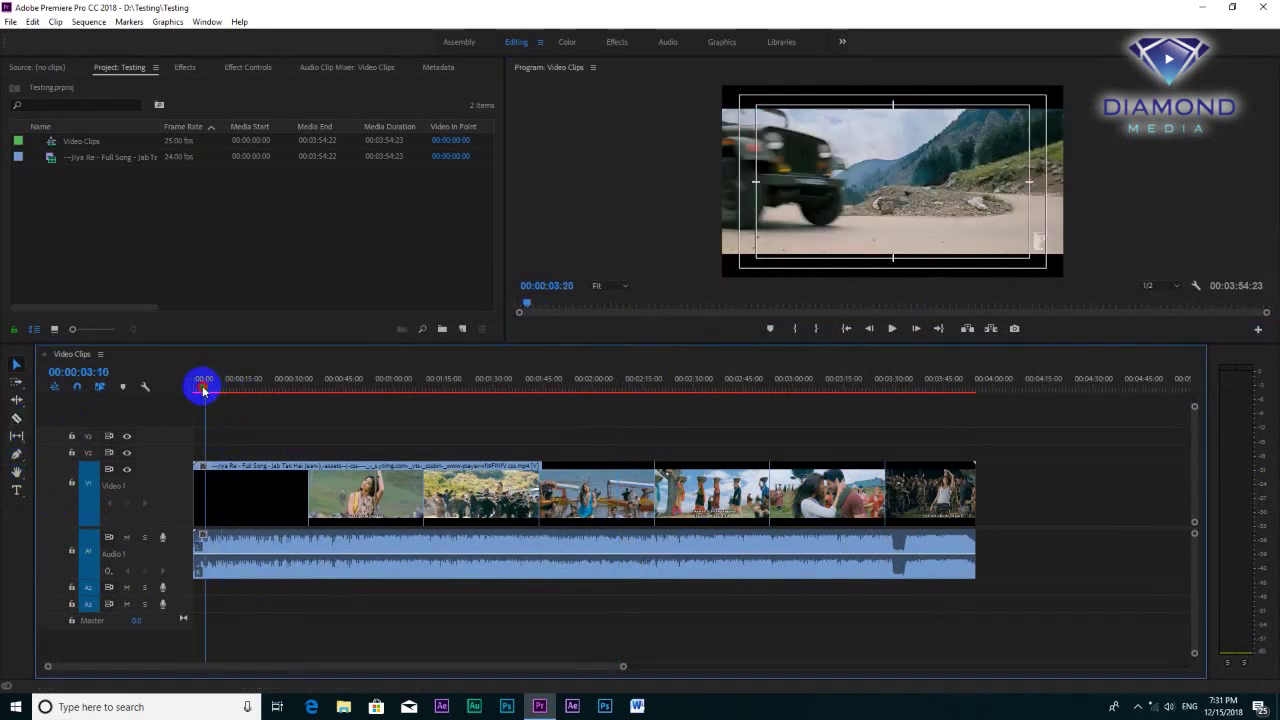
pyautogui.press('=')
pyautogui.press('=')
pyautogui.press('=')
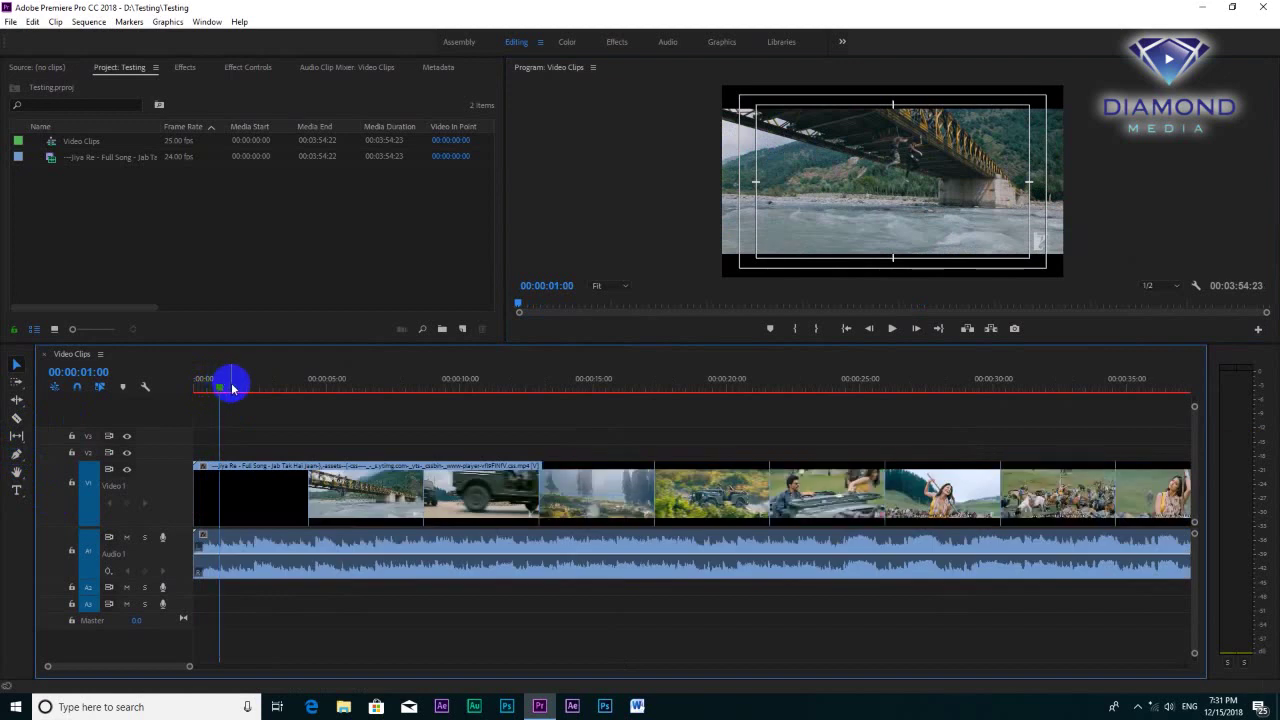
pyautogui.press('=')
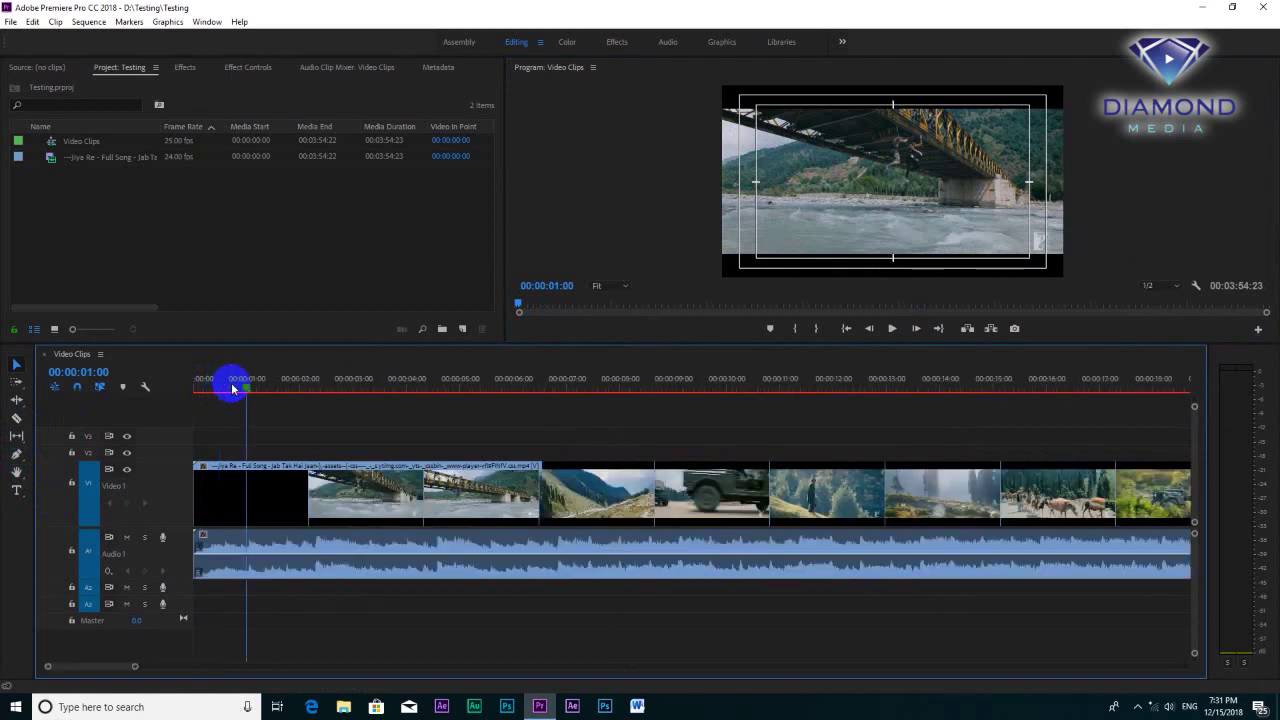
pyautogui.moveTo(232, 389); pyautogui.dragTo(243, 389)
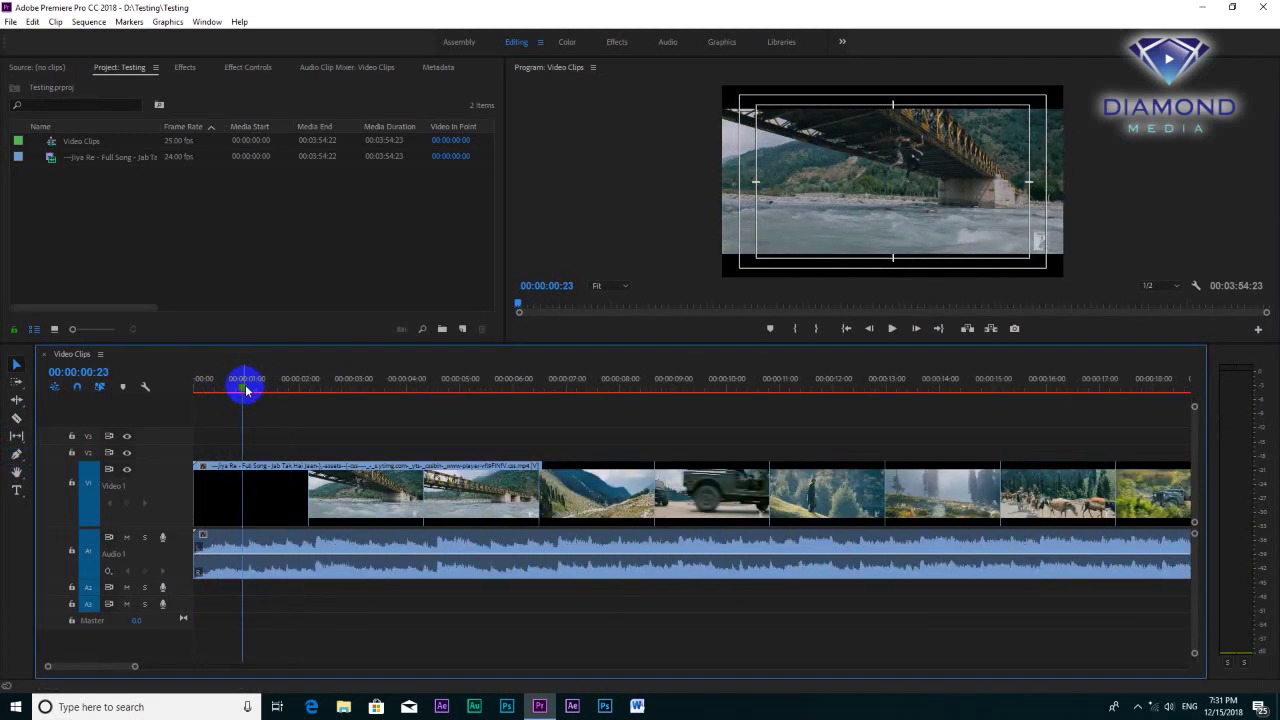
pyautogui.moveTo(252, 389); pyautogui.dragTo(585, 415)
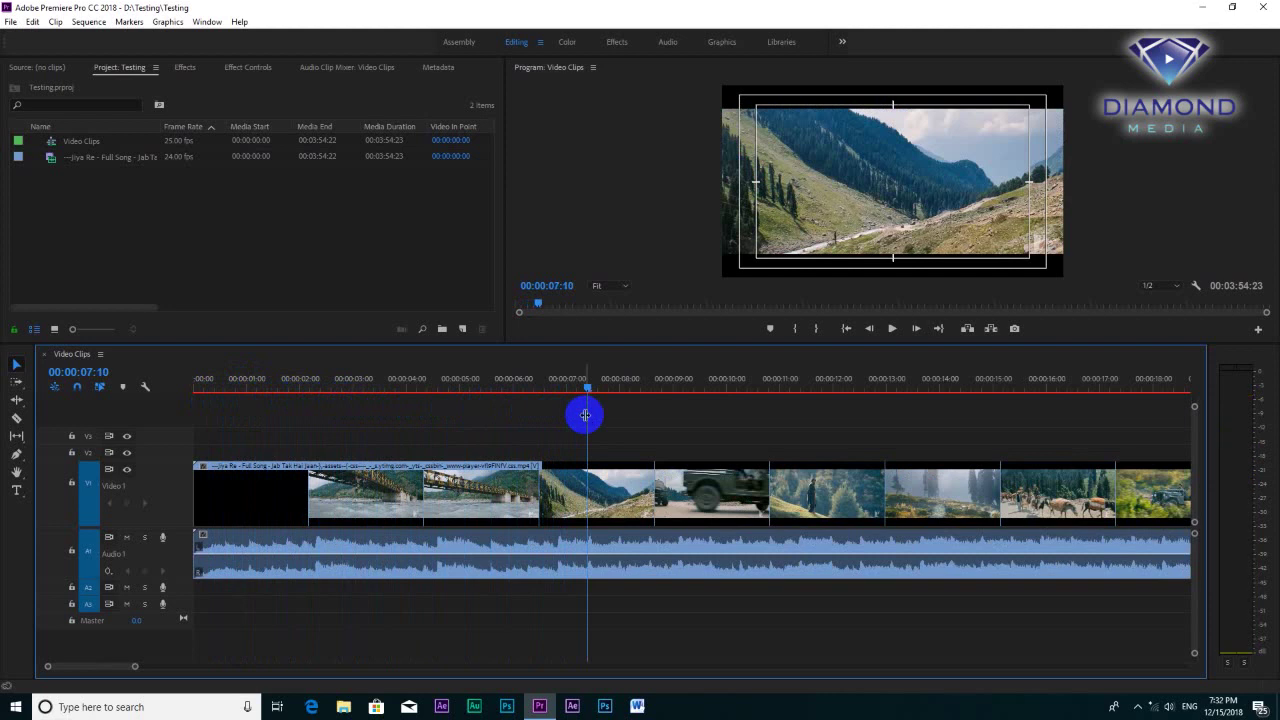
pyautogui.press('space')
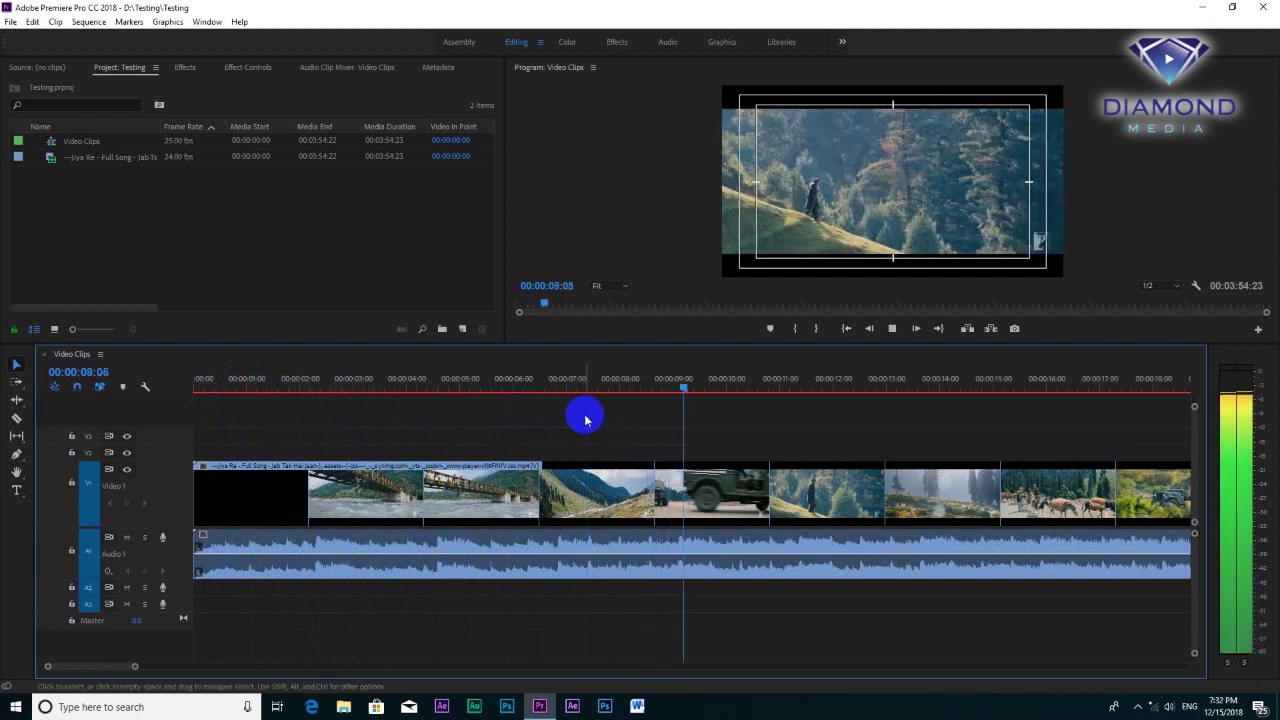
# - Return the playhead near the start, enlarge the program preview, and mark 00:00:01:20
pyautogui.press('-')
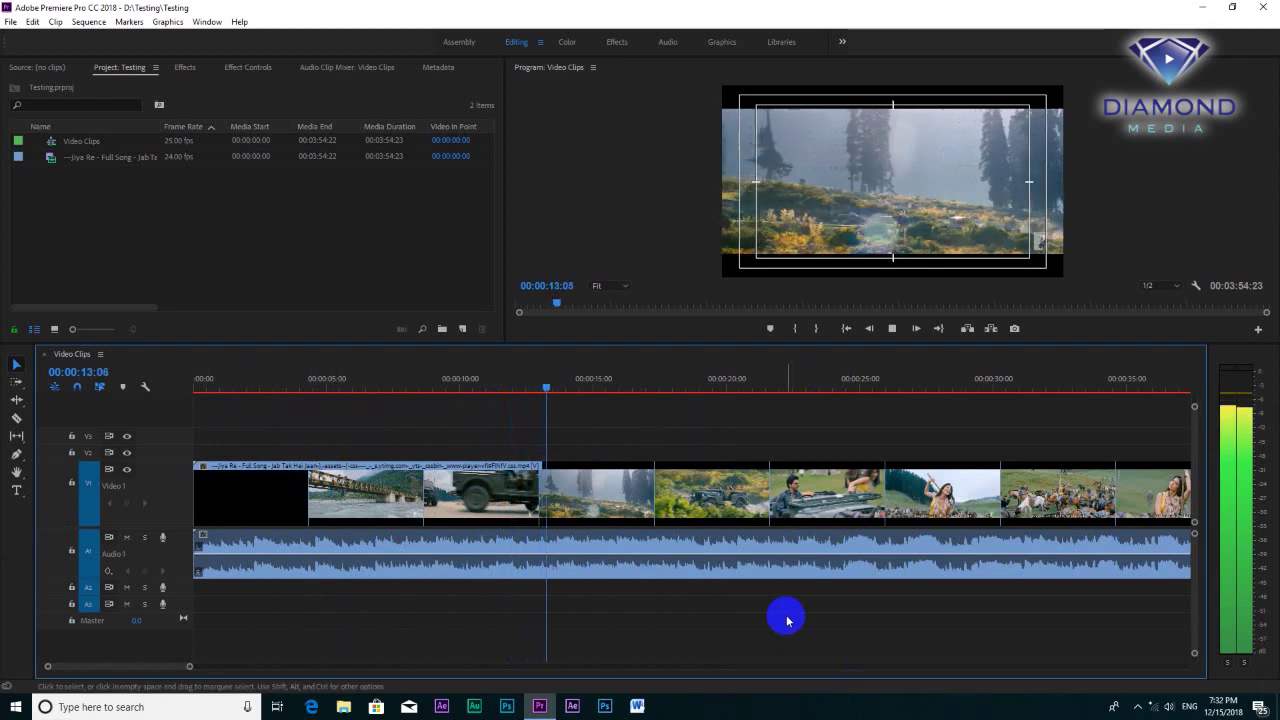
pyautogui.click(699, 602)
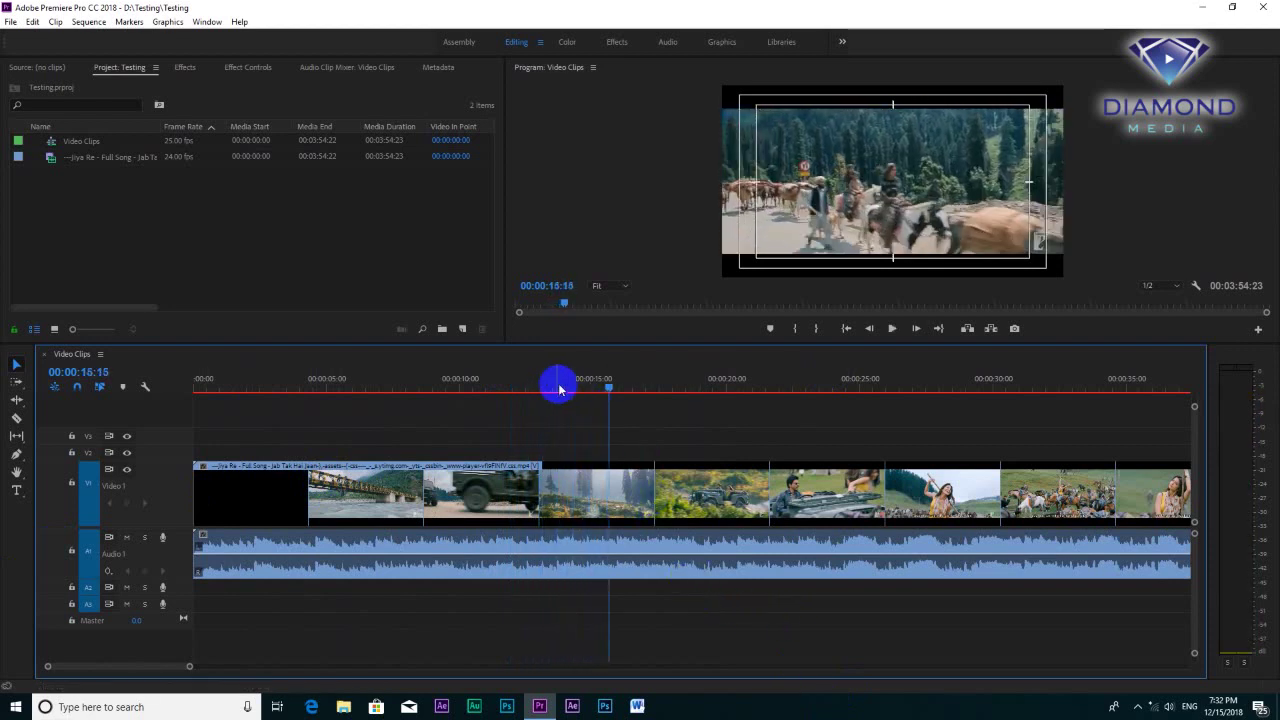
pyautogui.click(507, 397)
pyautogui.moveTo(507, 397)
pyautogui.mouseDown()
pyautogui.moveTo(202, 460)
pyautogui.moveTo(243, 455)
pyautogui.mouseUp()
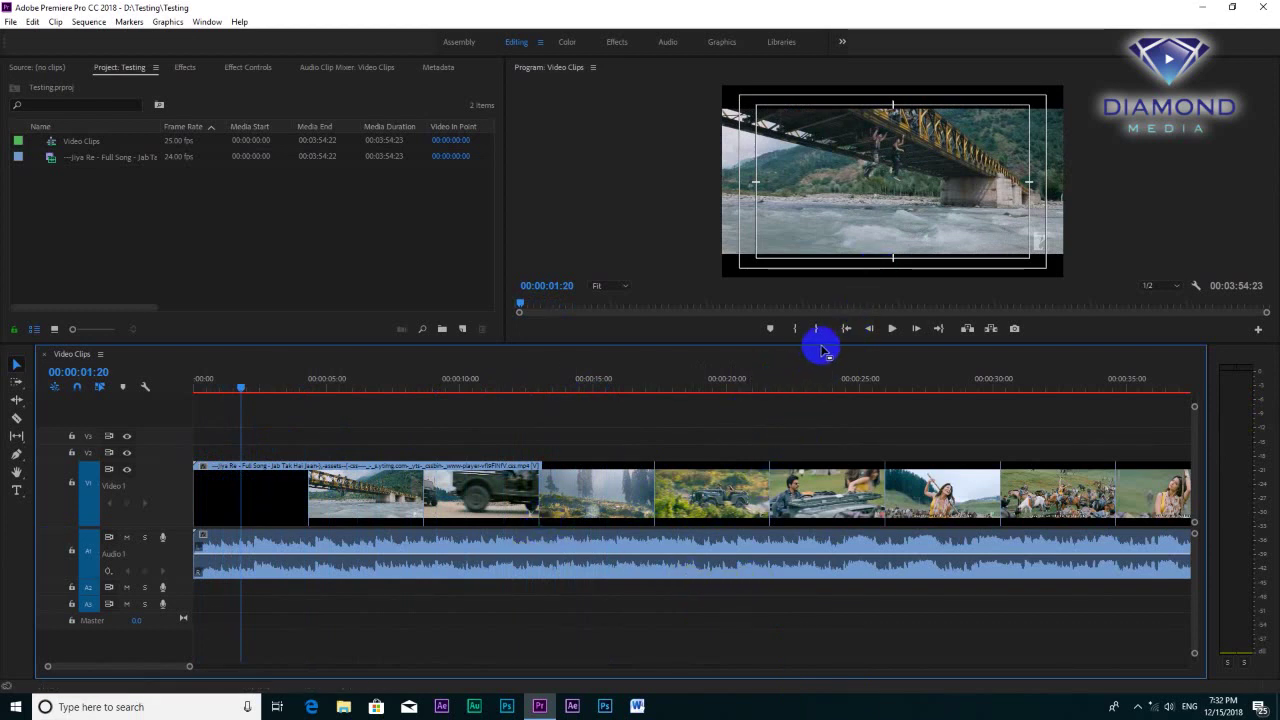
pyautogui.moveTo(825, 342); pyautogui.dragTo(825, 410)
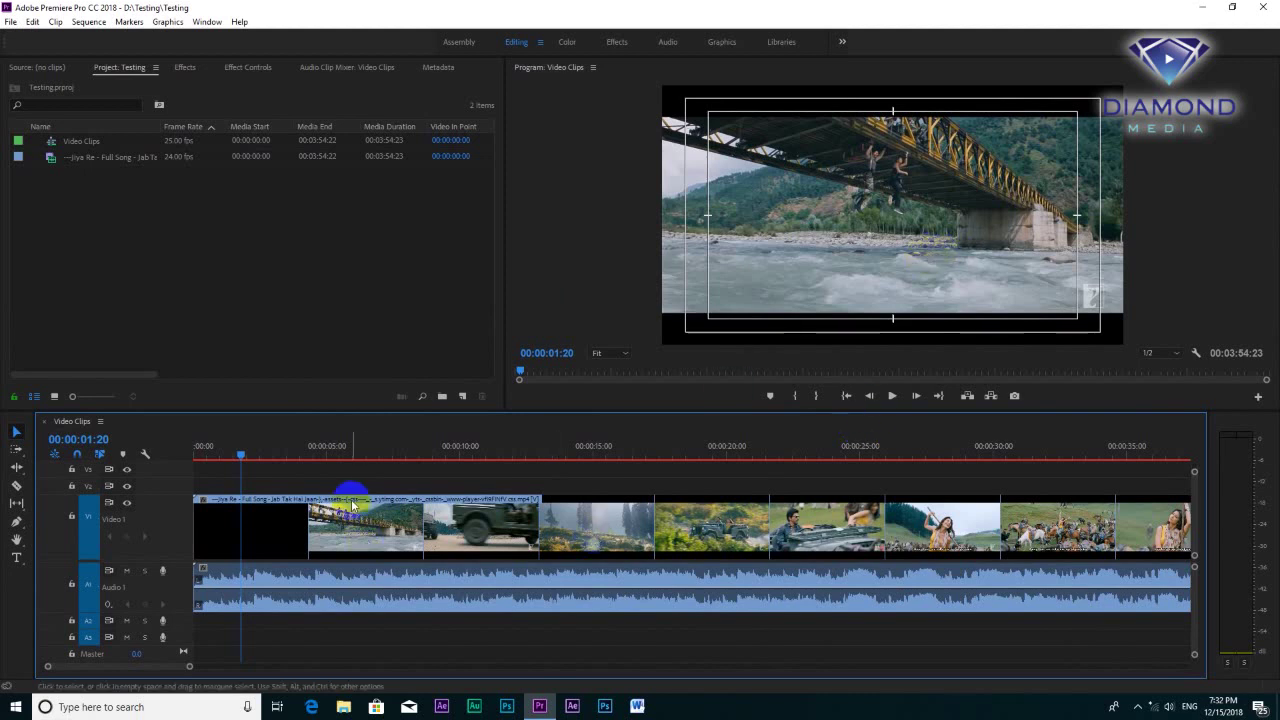
pyautogui.press('m')
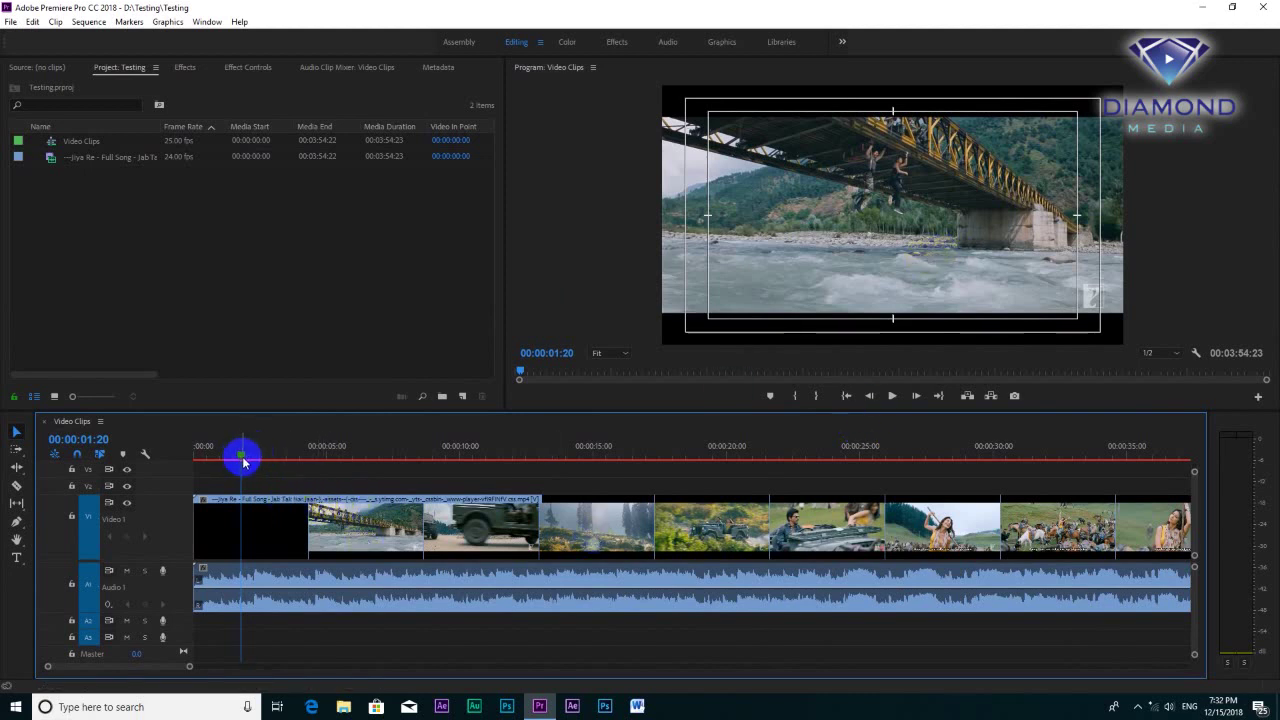
# - Scrub through the bridge and hillside shots, ending back at 00:00:09:16
pyautogui.moveTo(247, 459); pyautogui.dragTo(358, 463)
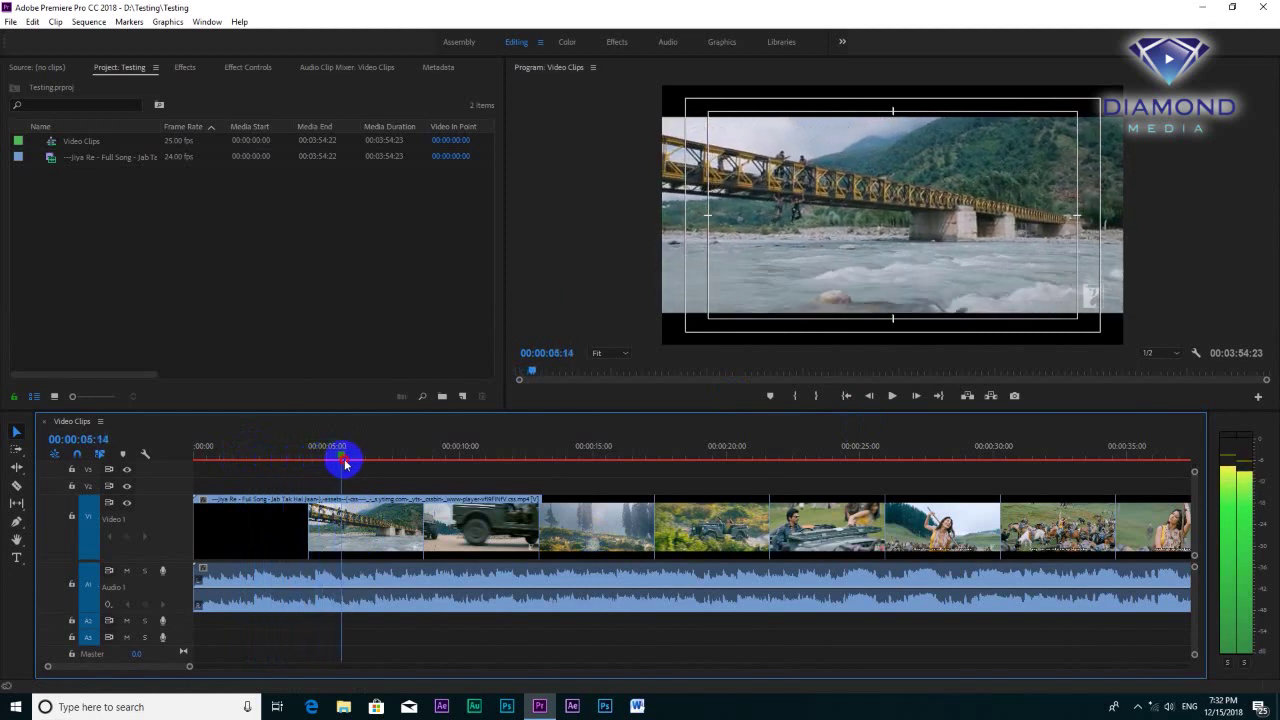
pyautogui.moveTo(366, 463)
pyautogui.mouseDown()
pyautogui.moveTo(557, 463)
pyautogui.moveTo(261, 463)
pyautogui.mouseUp()
pyautogui.moveTo(231, 512); pyautogui.dragTo(548, 500)
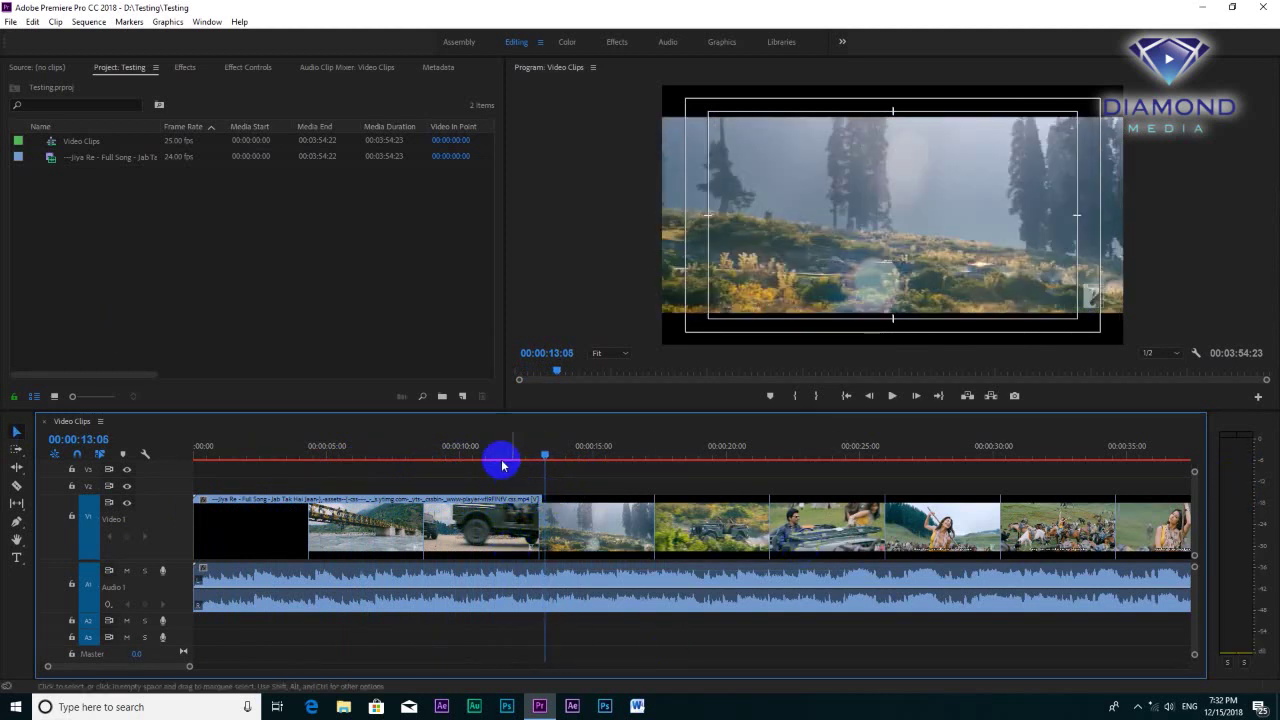
pyautogui.click(452, 446)
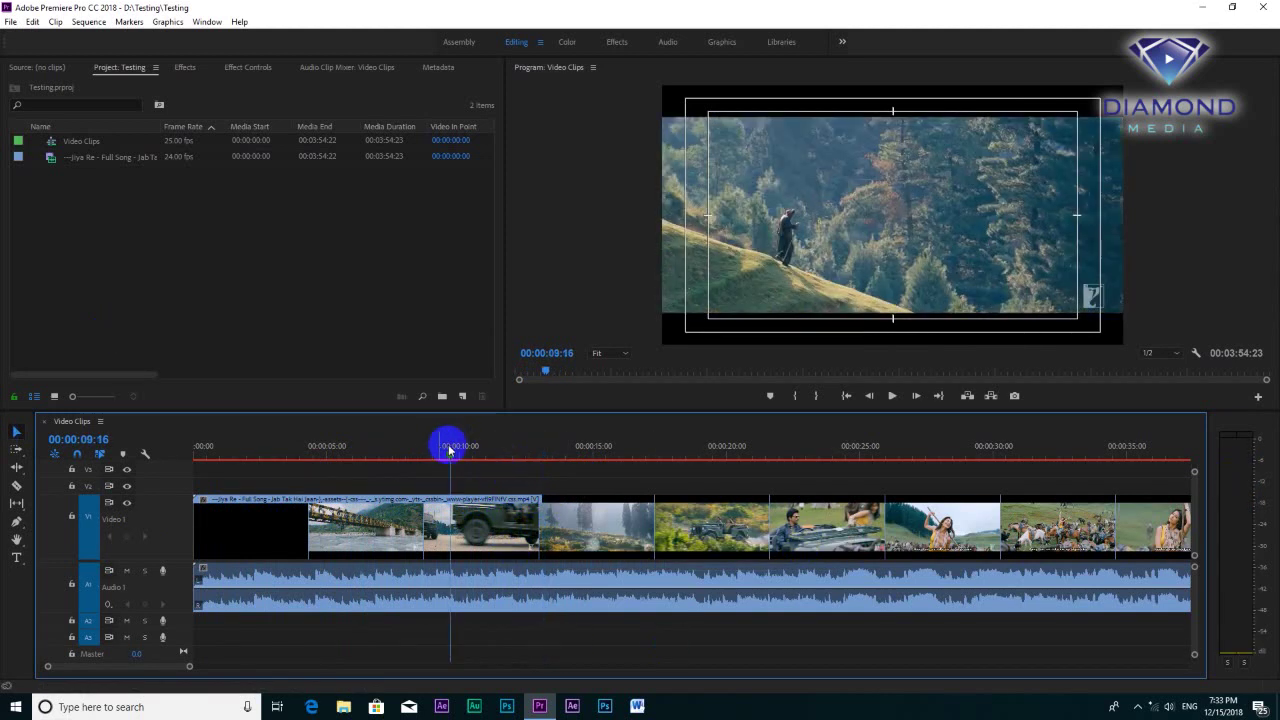
# - Zoom in and park the playhead at 00:00:13:08, where the jeep shot begins, with the Razor tool ready
pyautogui.press('=')
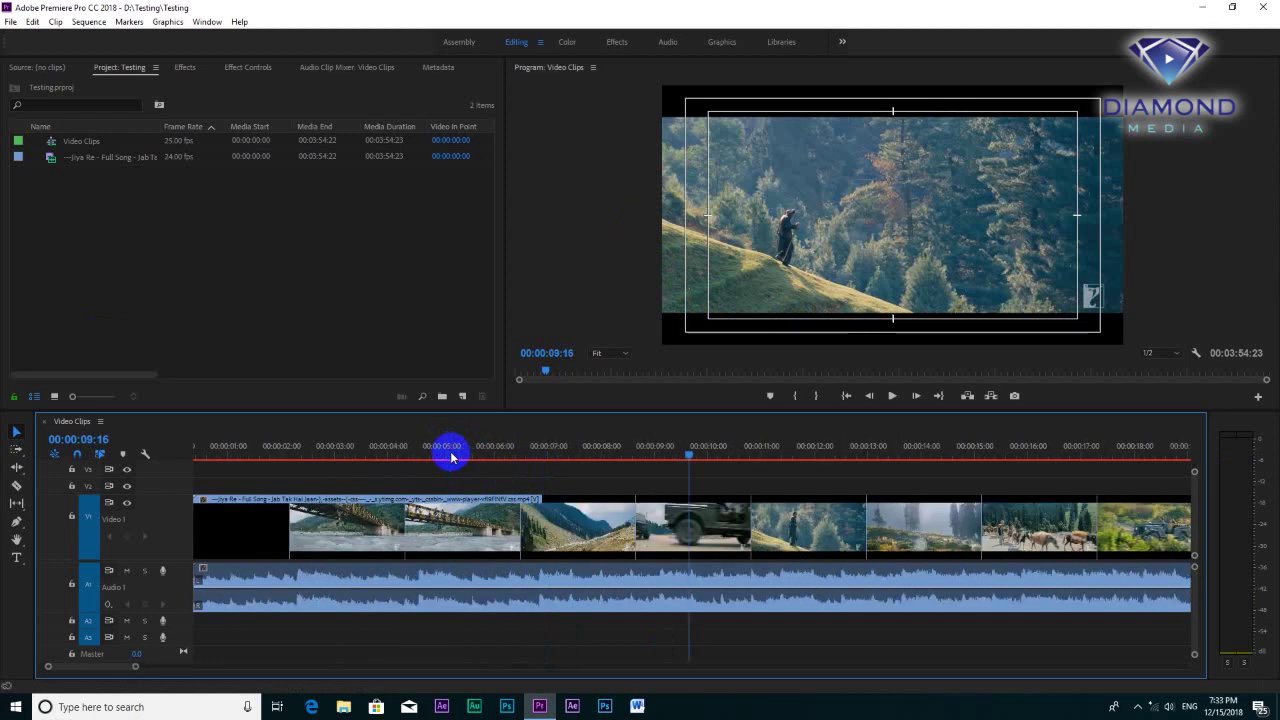
pyautogui.moveTo(693, 456); pyautogui.dragTo(838, 474)
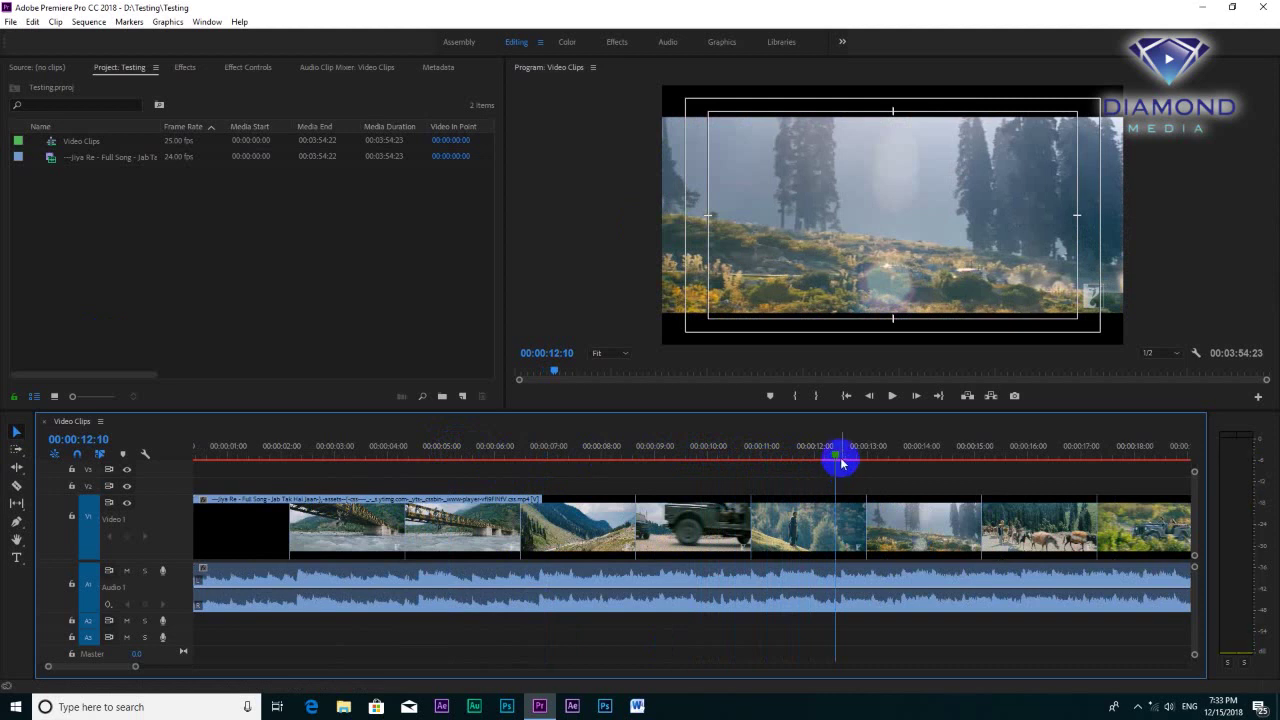
pyautogui.moveTo(838, 459)
pyautogui.mouseDown()
pyautogui.moveTo(902, 460)
pyautogui.moveTo(888, 463)
pyautogui.mouseUp()
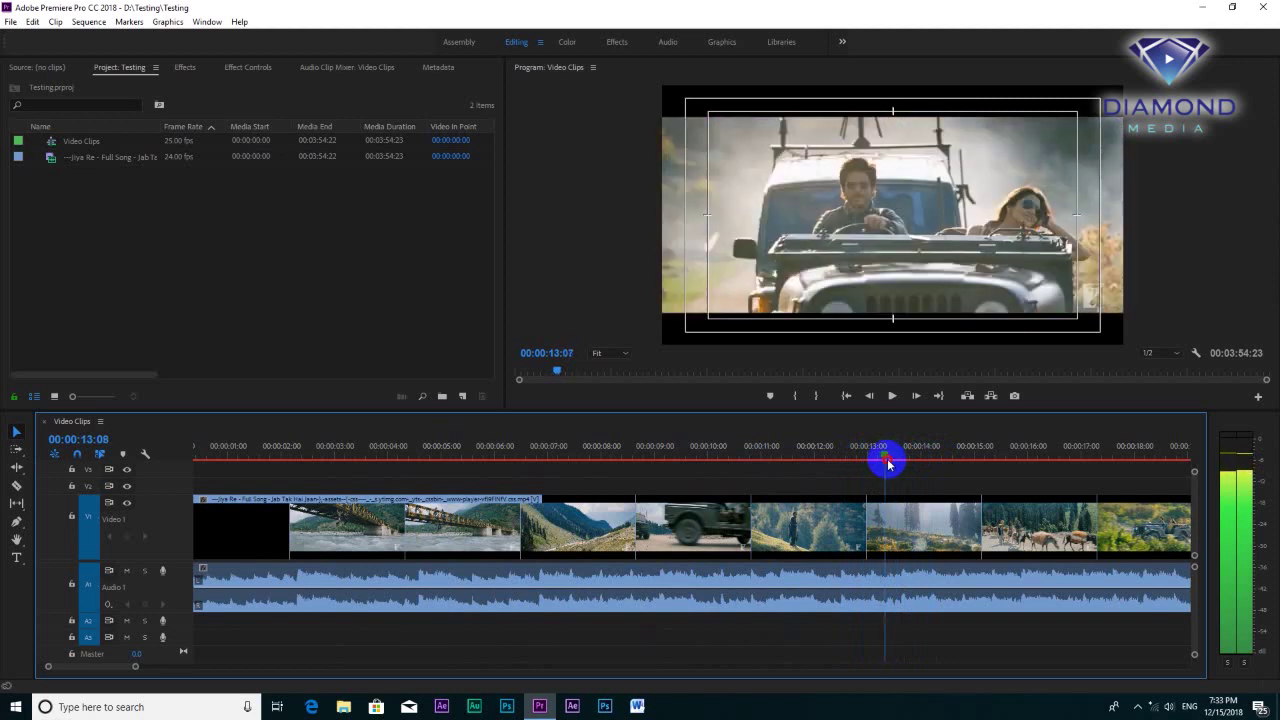
pyautogui.press('=')
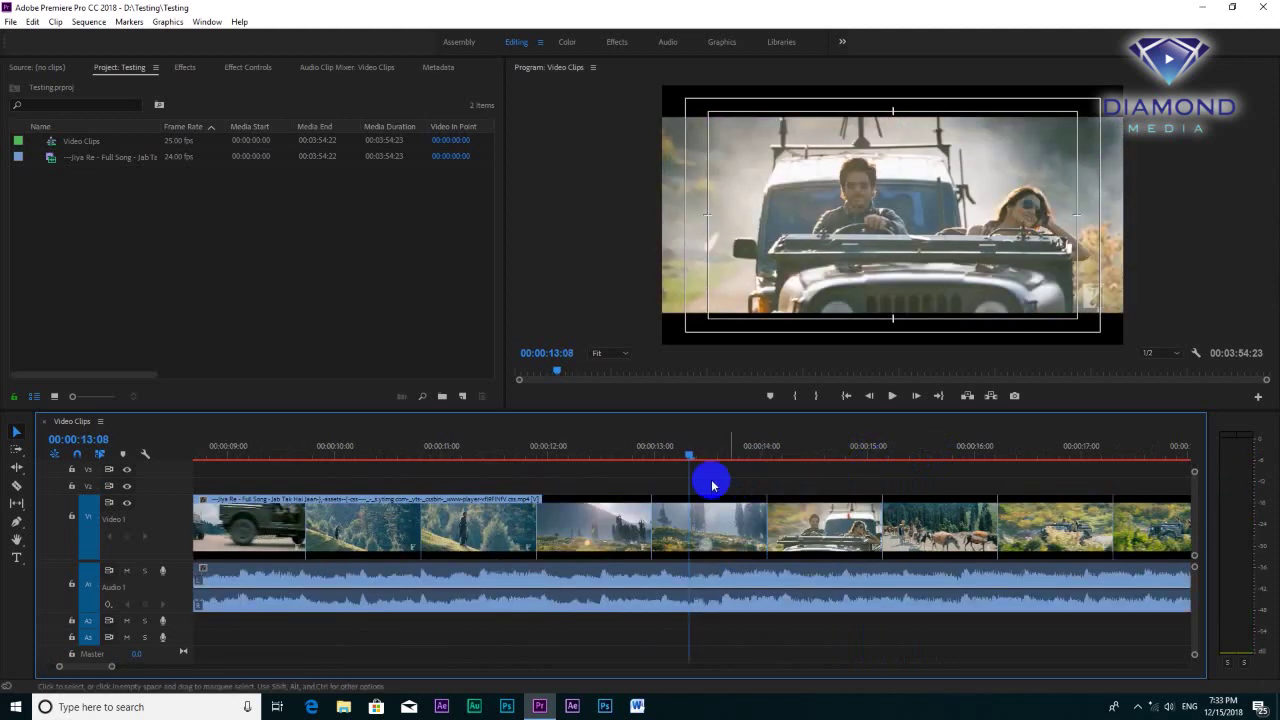
pyautogui.moveTo(693, 456); pyautogui.dragTo(693, 456)
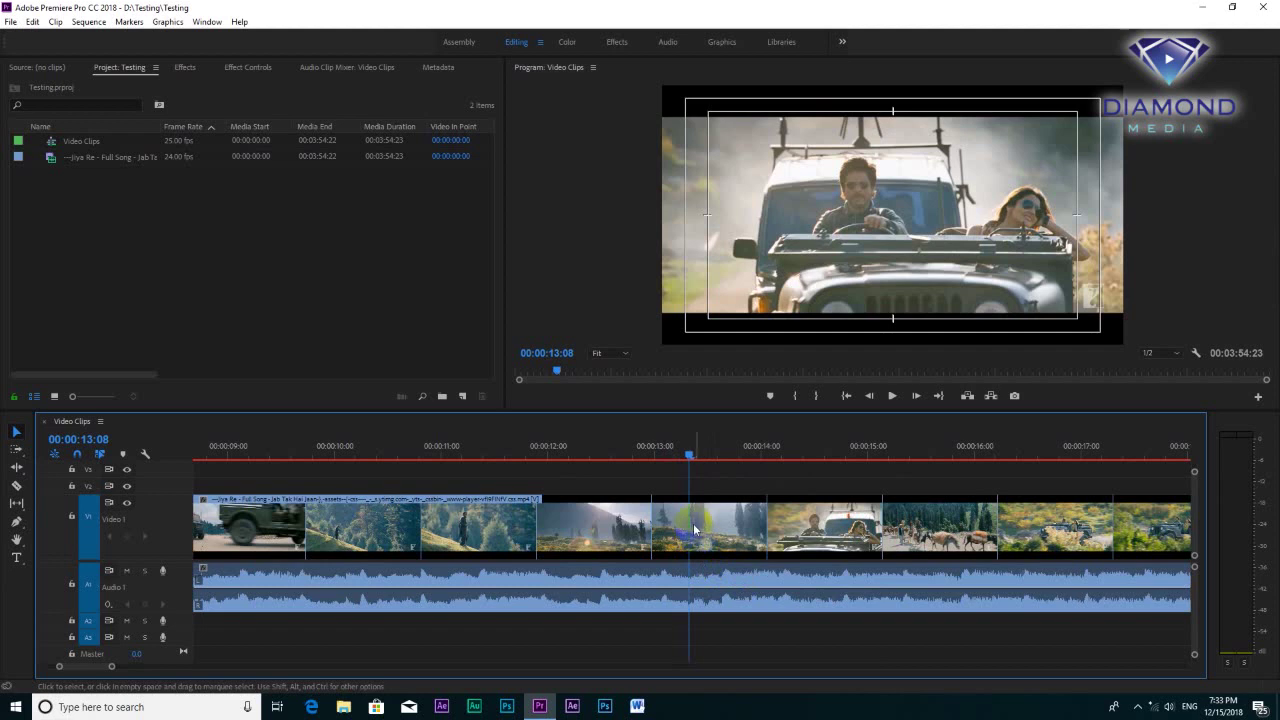
pyautogui.press('c')
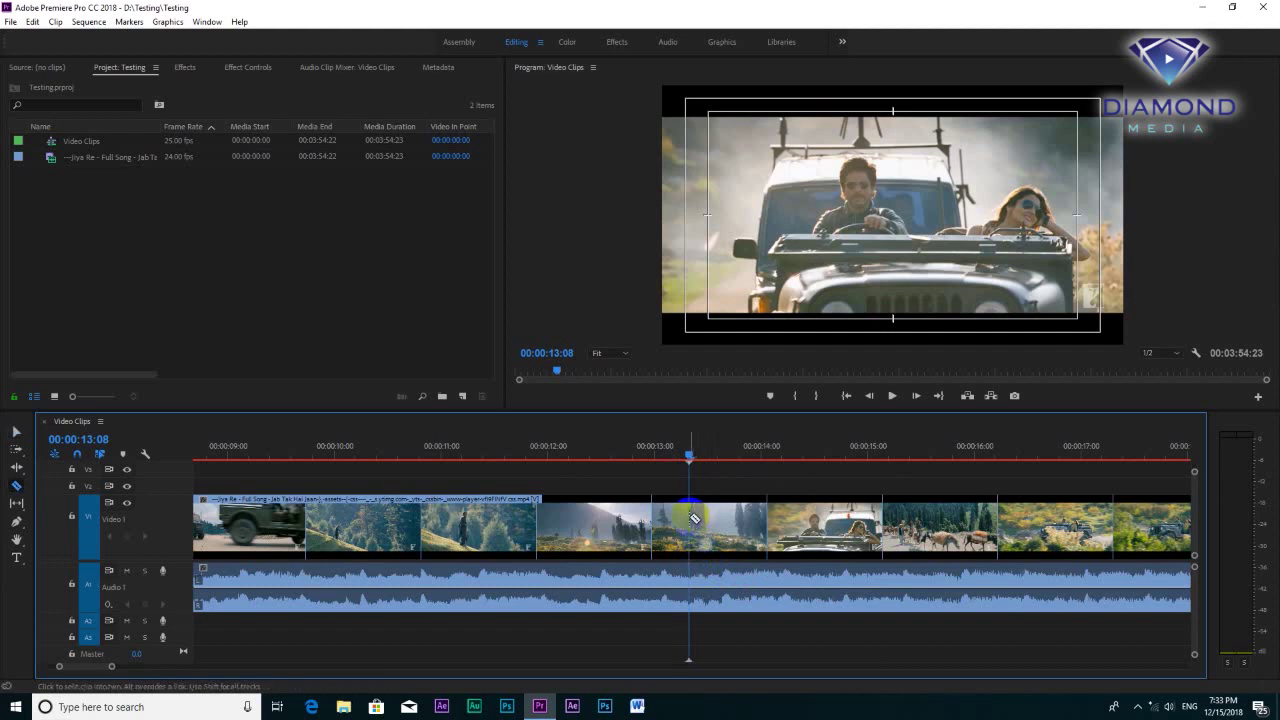
# - Razor-cut the V1/A1 song clip at 00:00:13:08 and zoom out to see both parts
pyautogui.click(691, 518)
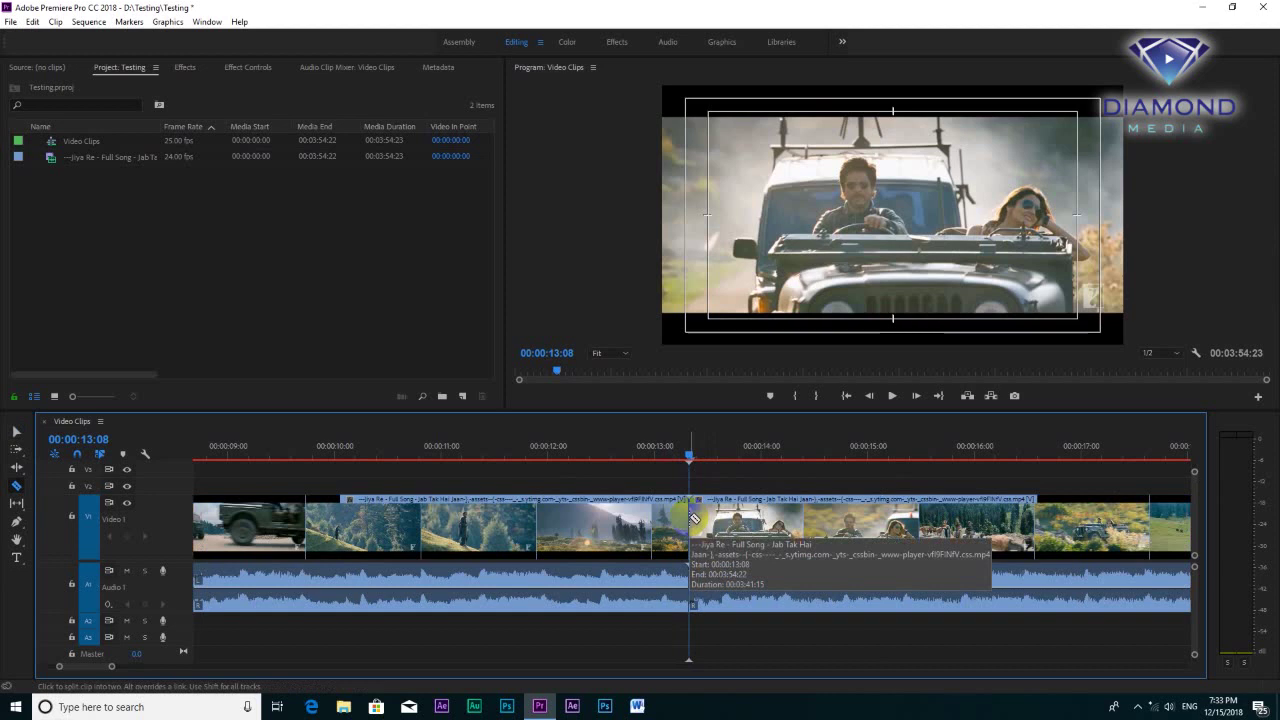
pyautogui.moveTo(658, 442)
pyautogui.mouseDown()
pyautogui.moveTo(687, 455)
pyautogui.moveTo(662, 455)
pyautogui.mouseUp()
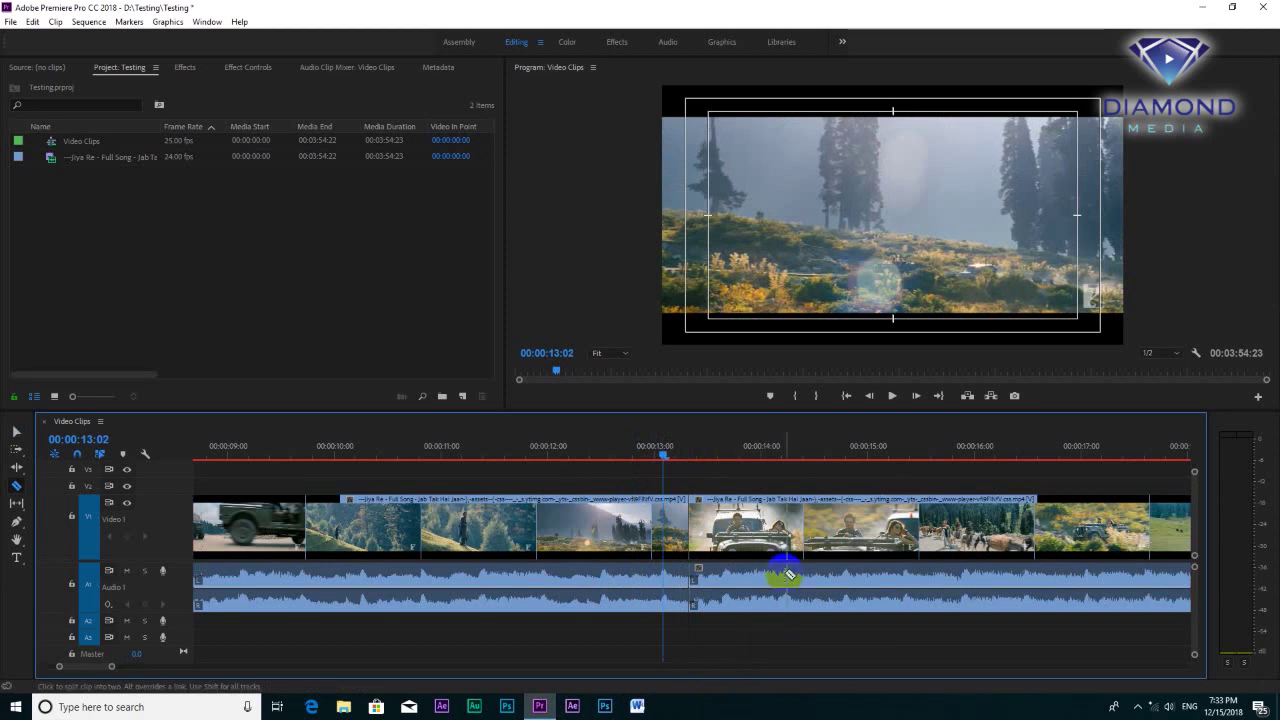
pyautogui.press('-')
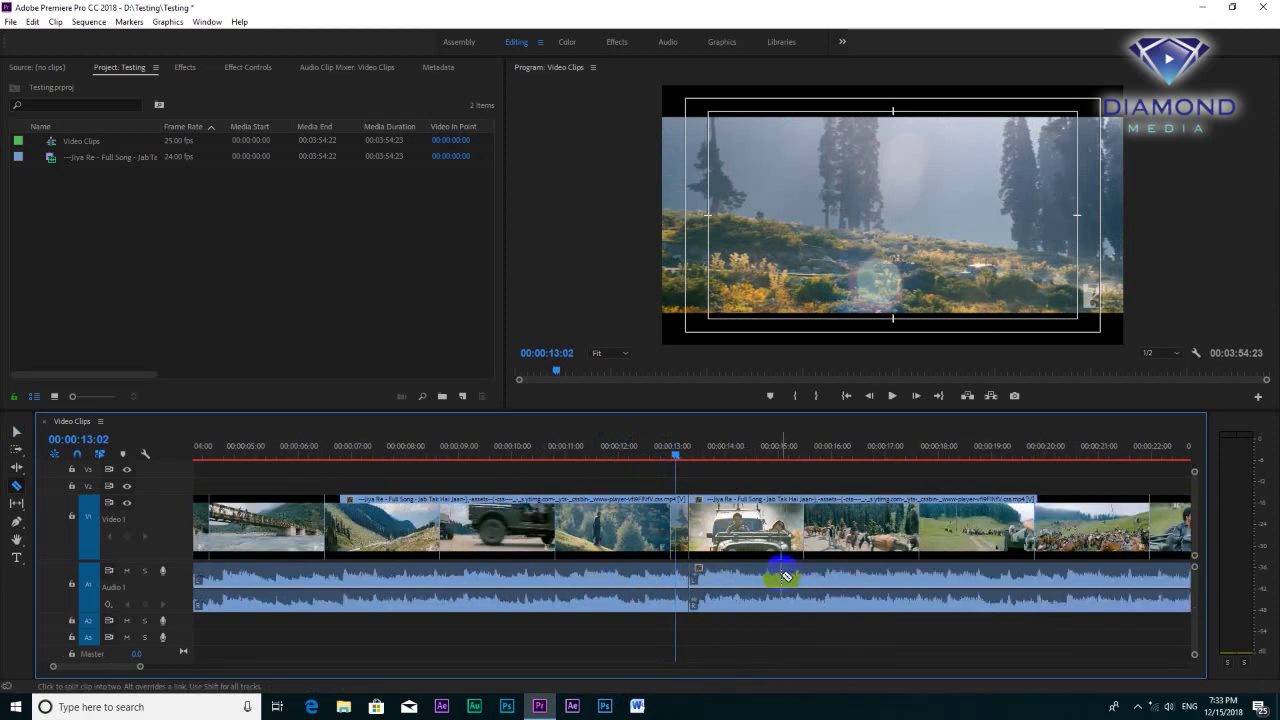
pyautogui.press('-')
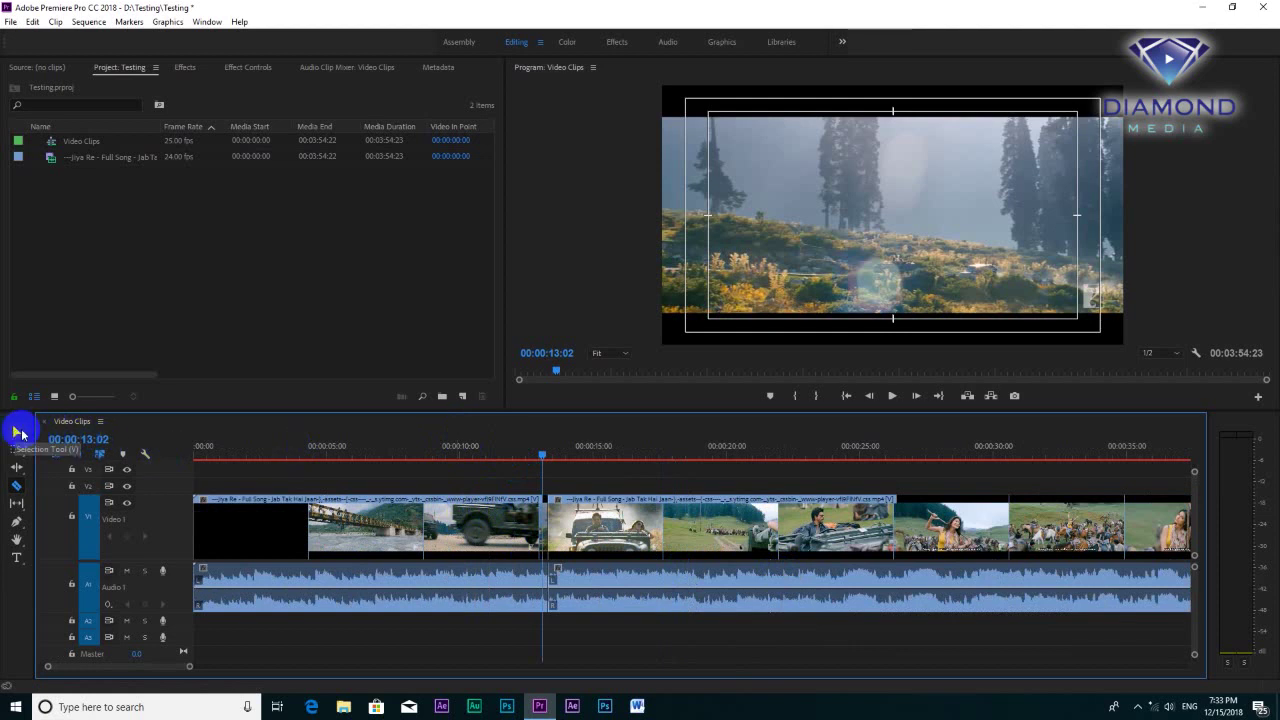
# - Delete the opening part of the split clip before 00:00:13:08, leaving a gap
pyautogui.click(16, 437)
pyautogui.click(445, 528)
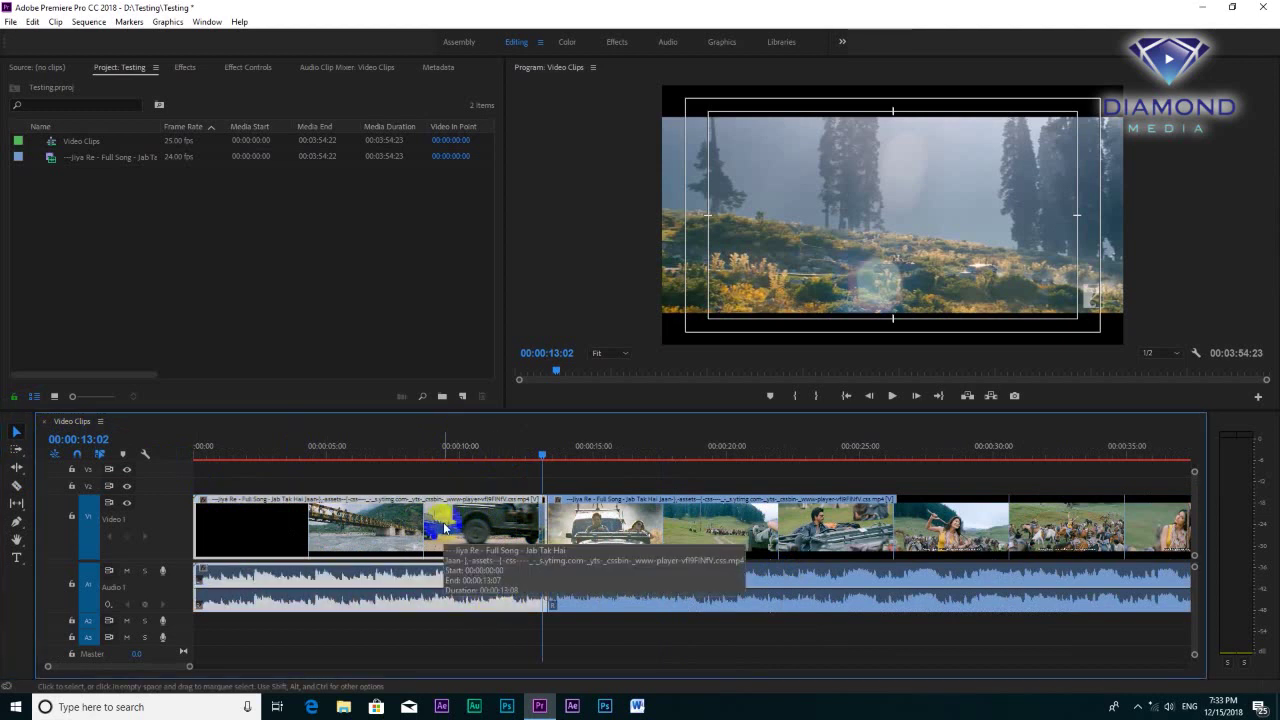
pyautogui.rightClick(444, 528)
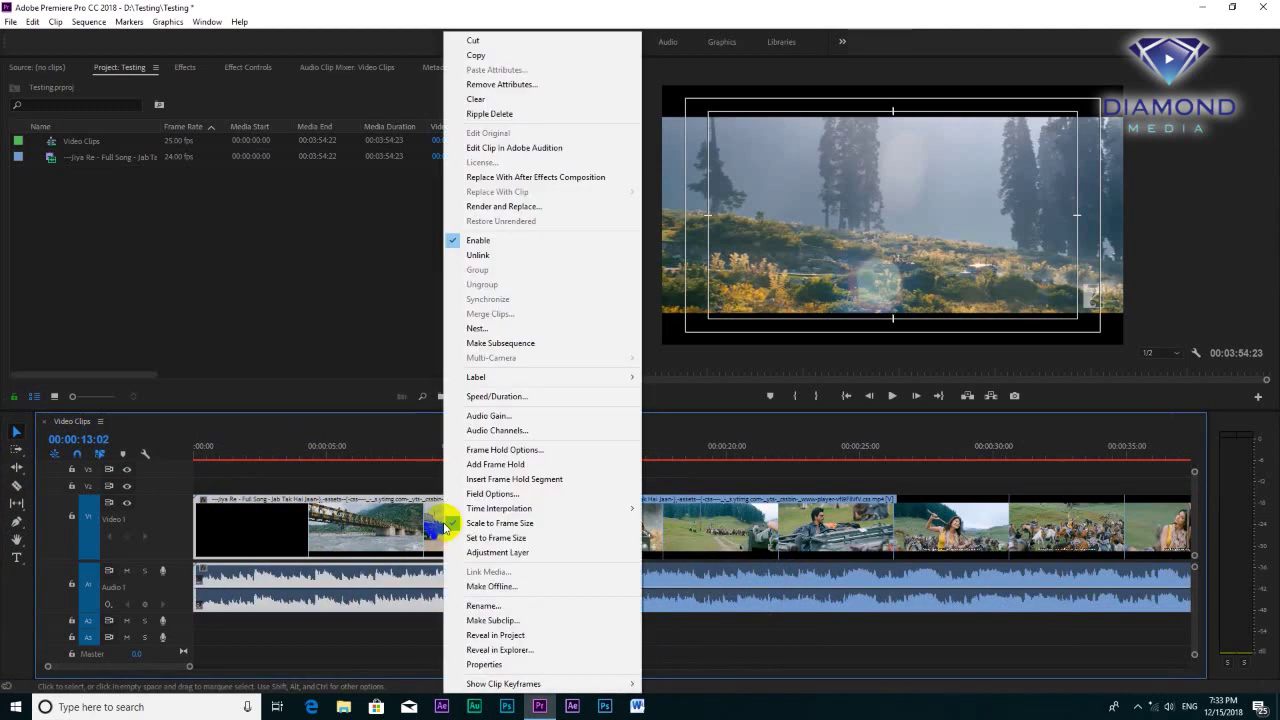
pyautogui.click(485, 103)
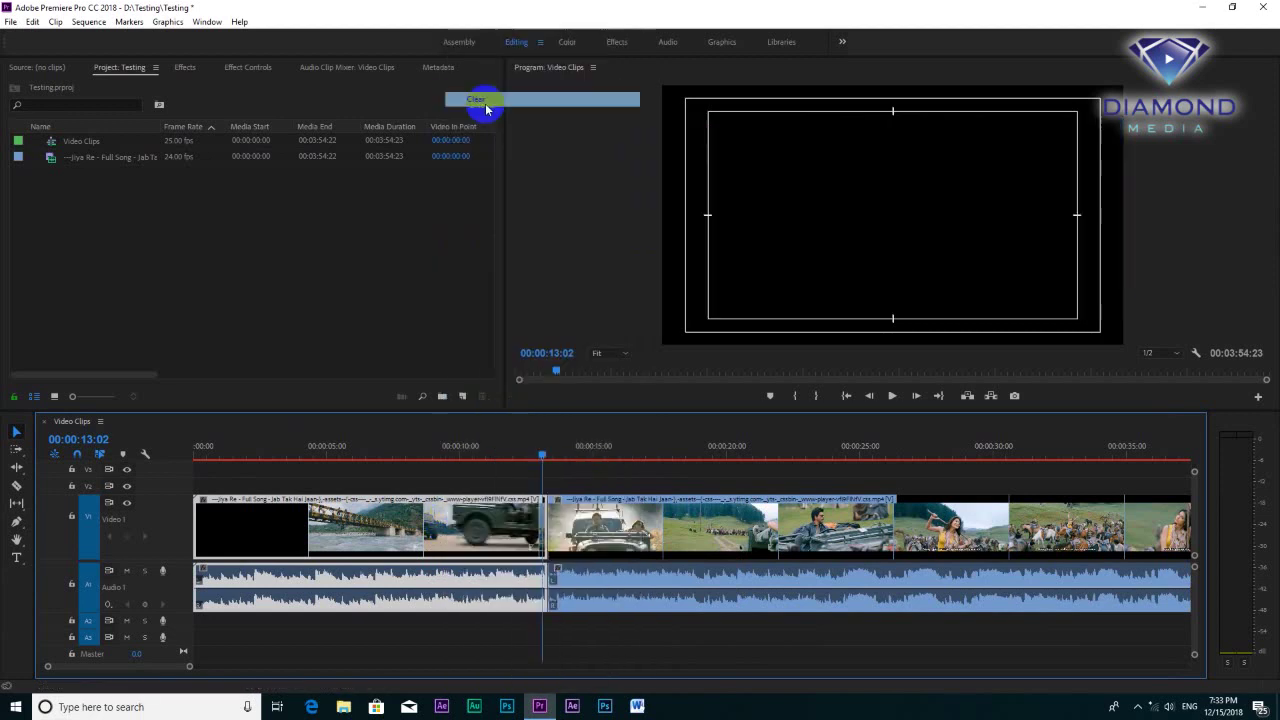
pyautogui.hotkey('ctrl', 'z')
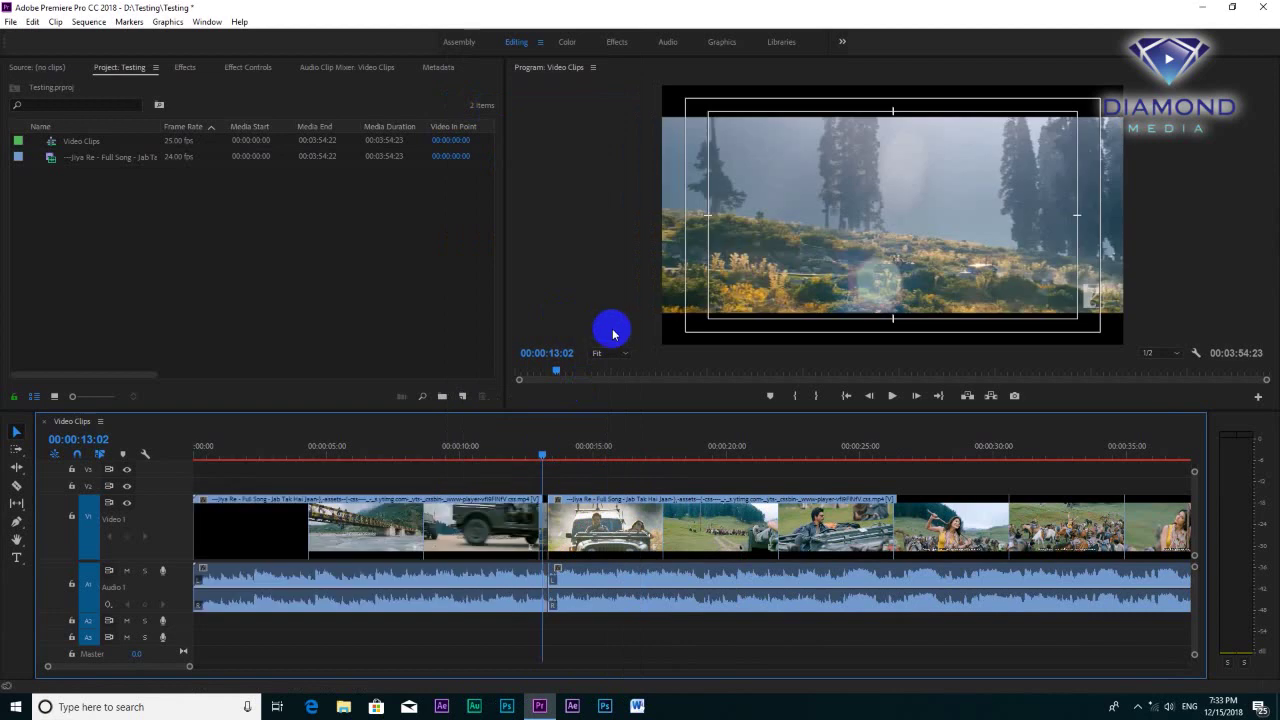
pyautogui.click(490, 541)
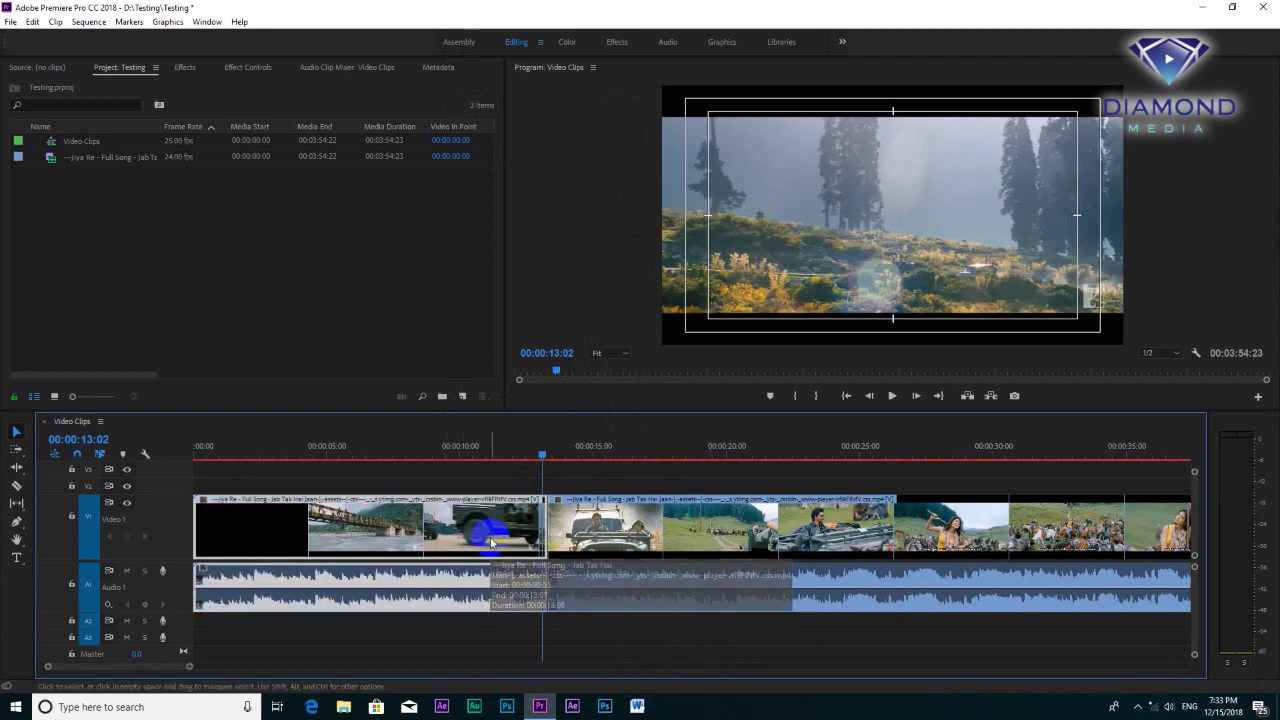
pyautogui.press('Delete')
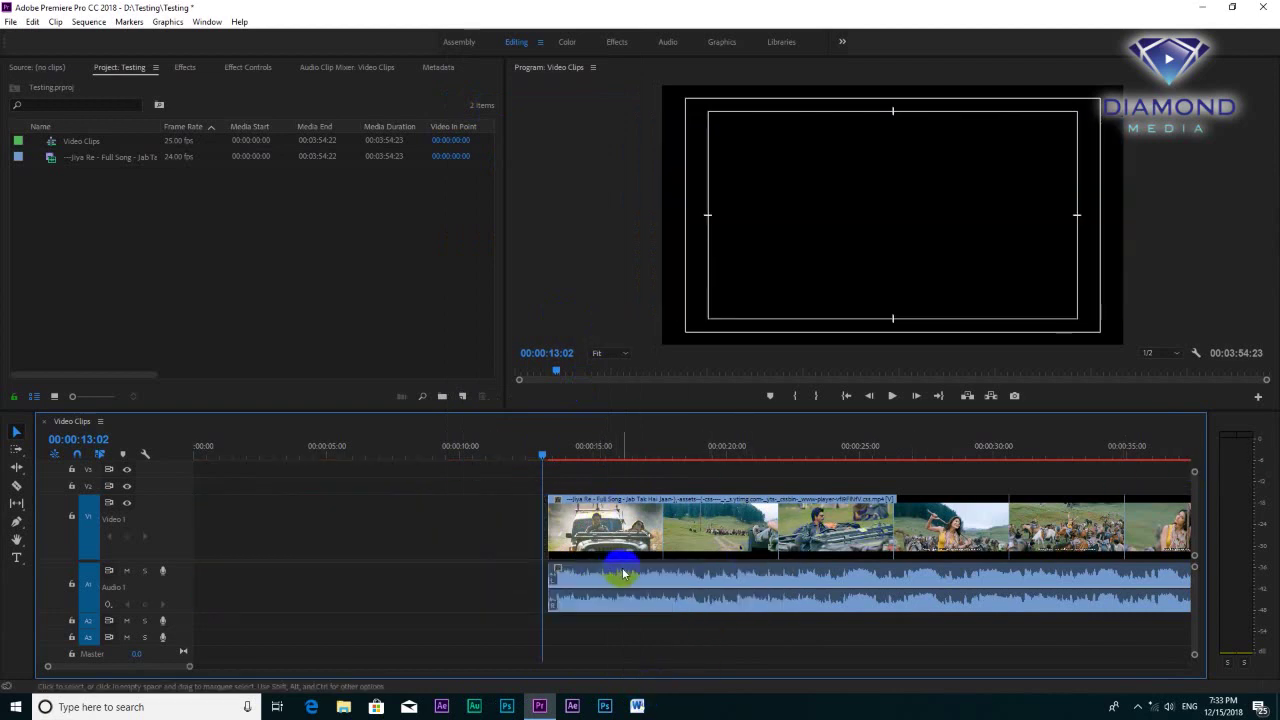
# - Ripple Delete the empty gap in front of the remaining song clip
pyautogui.moveTo(517, 449)
pyautogui.mouseDown()
pyautogui.moveTo(174, 515)
pyautogui.moveTo(582, 505)
pyautogui.mouseUp()
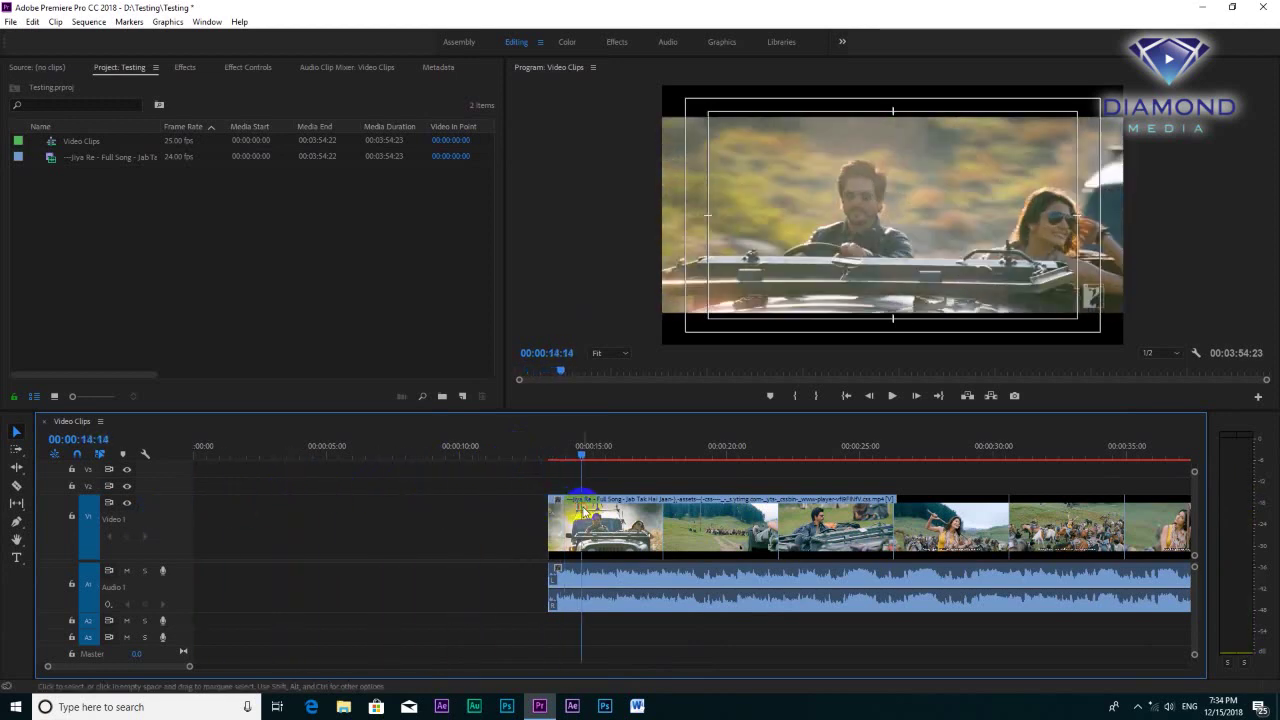
pyautogui.press('-')
pyautogui.press('-')
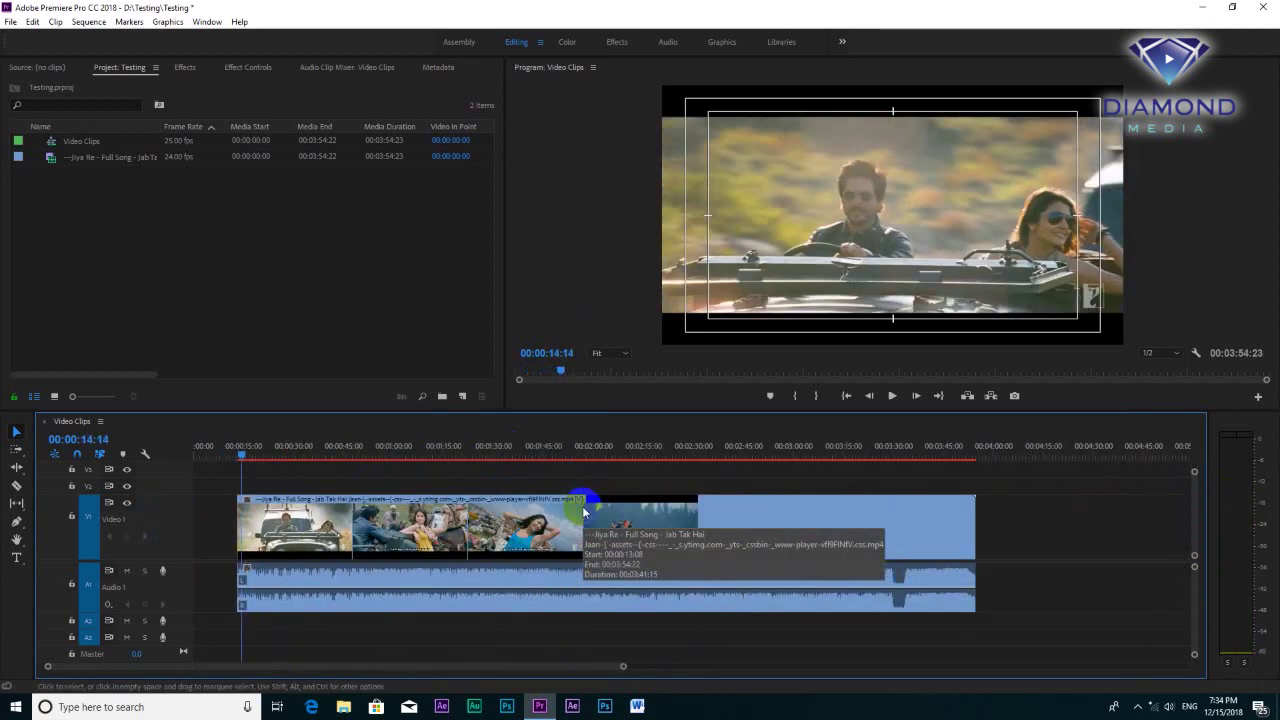
pyautogui.press('-')
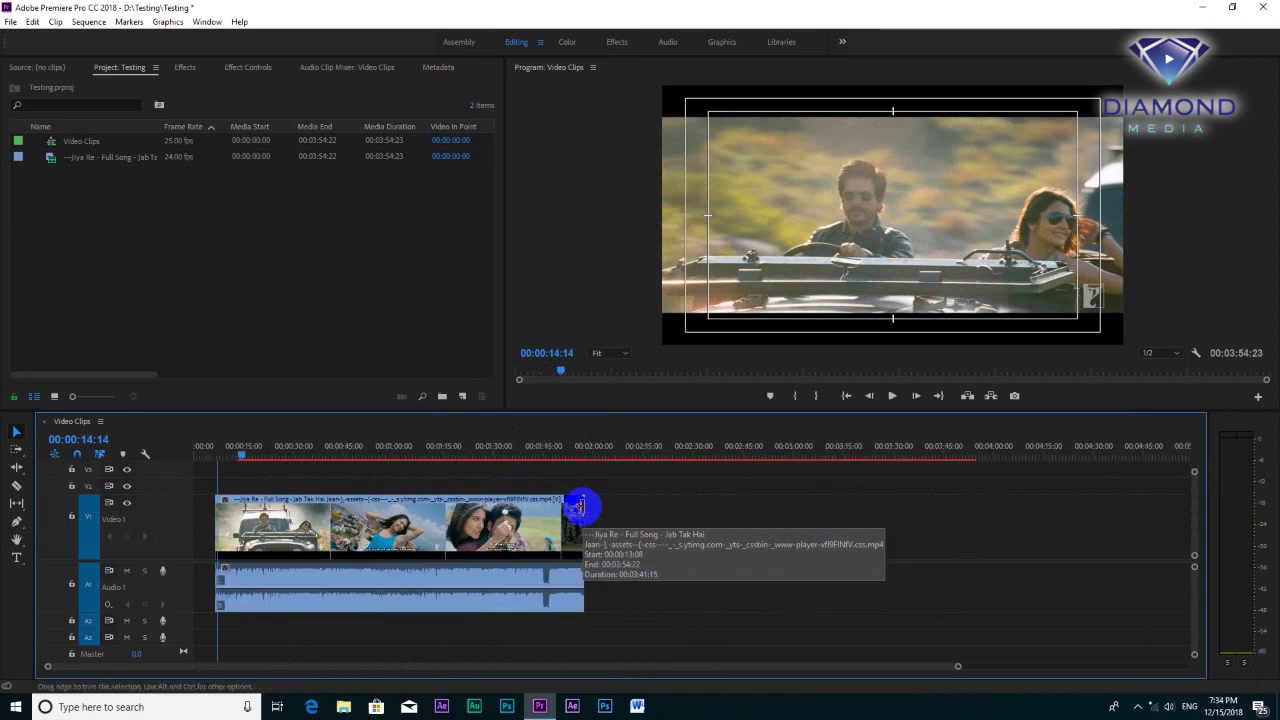
pyautogui.press('=')
pyautogui.press('=')
pyautogui.press('=')
pyautogui.press('=')
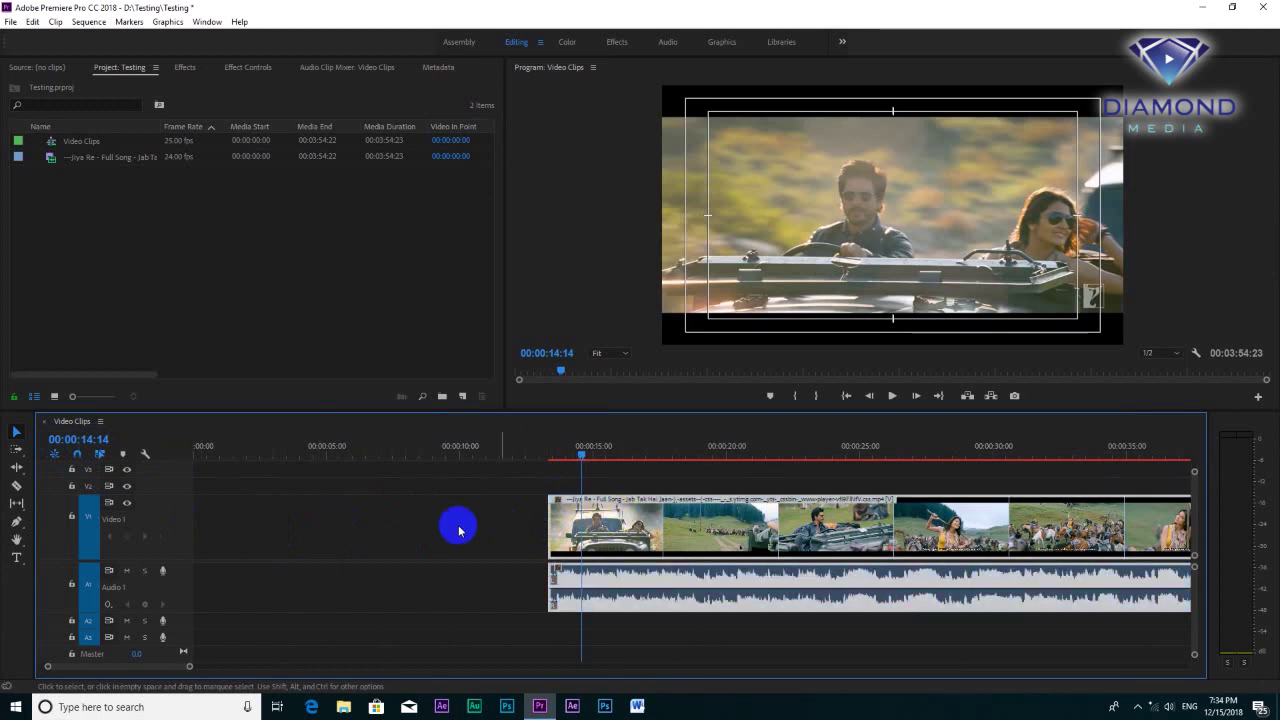
pyautogui.click(287, 521)
pyautogui.click(295, 522)
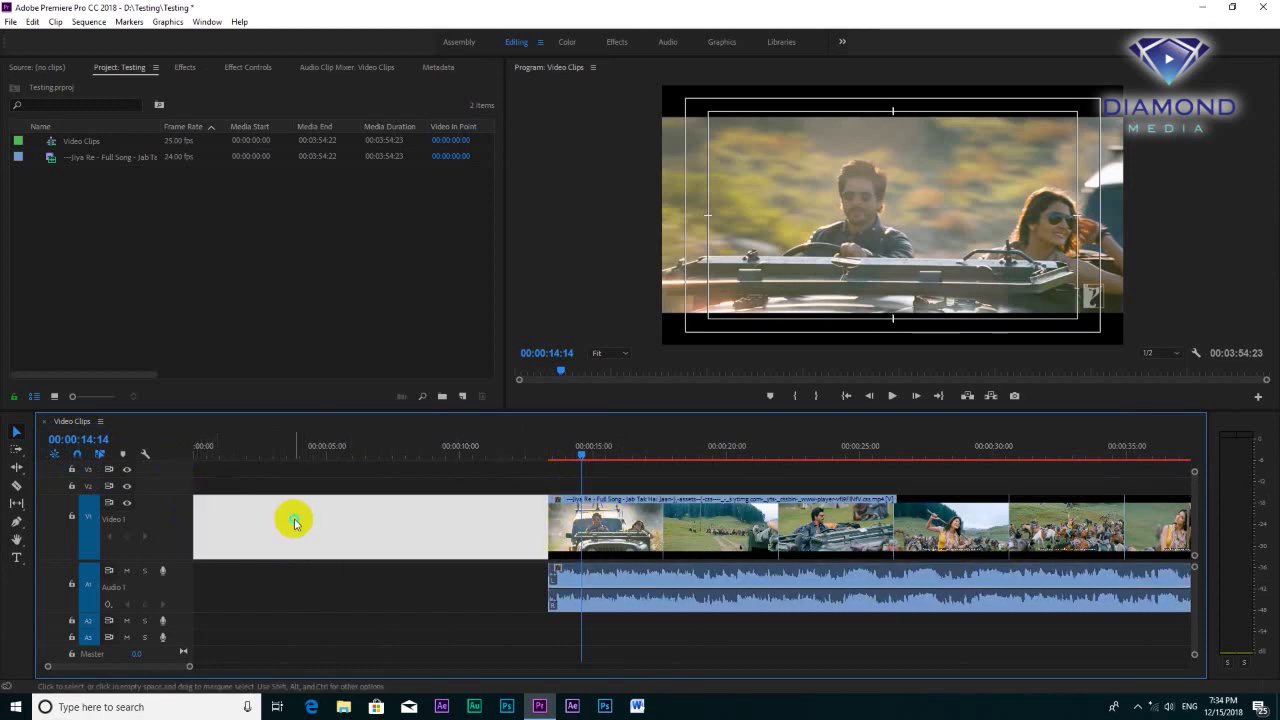
pyautogui.click(228, 448)
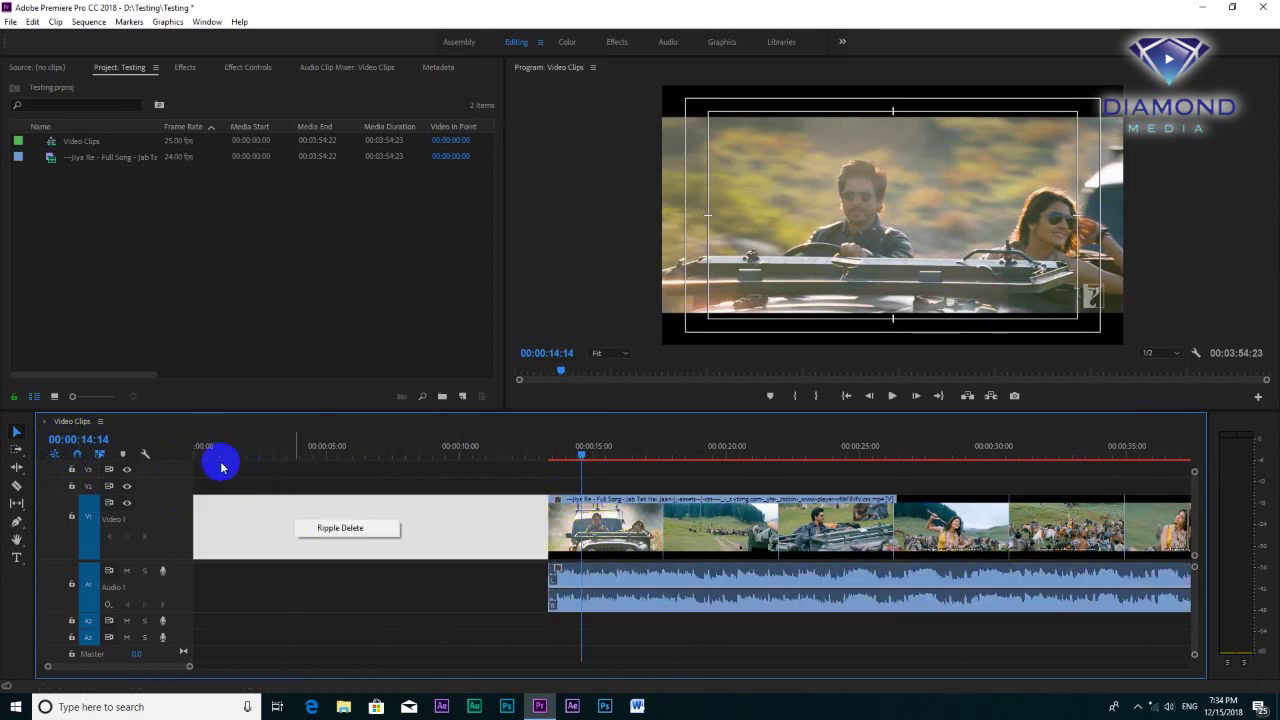
pyautogui.click(321, 531)
# - Slide the remaining clip to 00:00:00:00 and return the playhead to the start
pyautogui.click(661, 540)
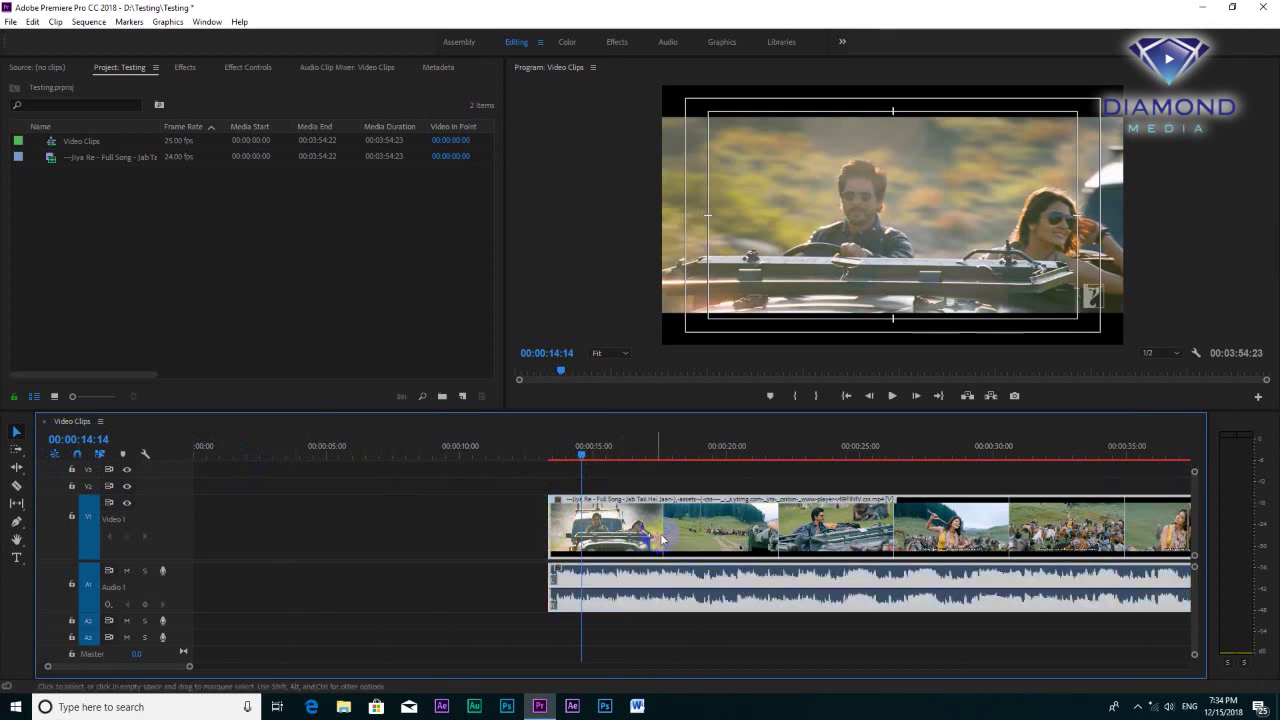
pyautogui.moveTo(647, 528); pyautogui.dragTo(287, 537)
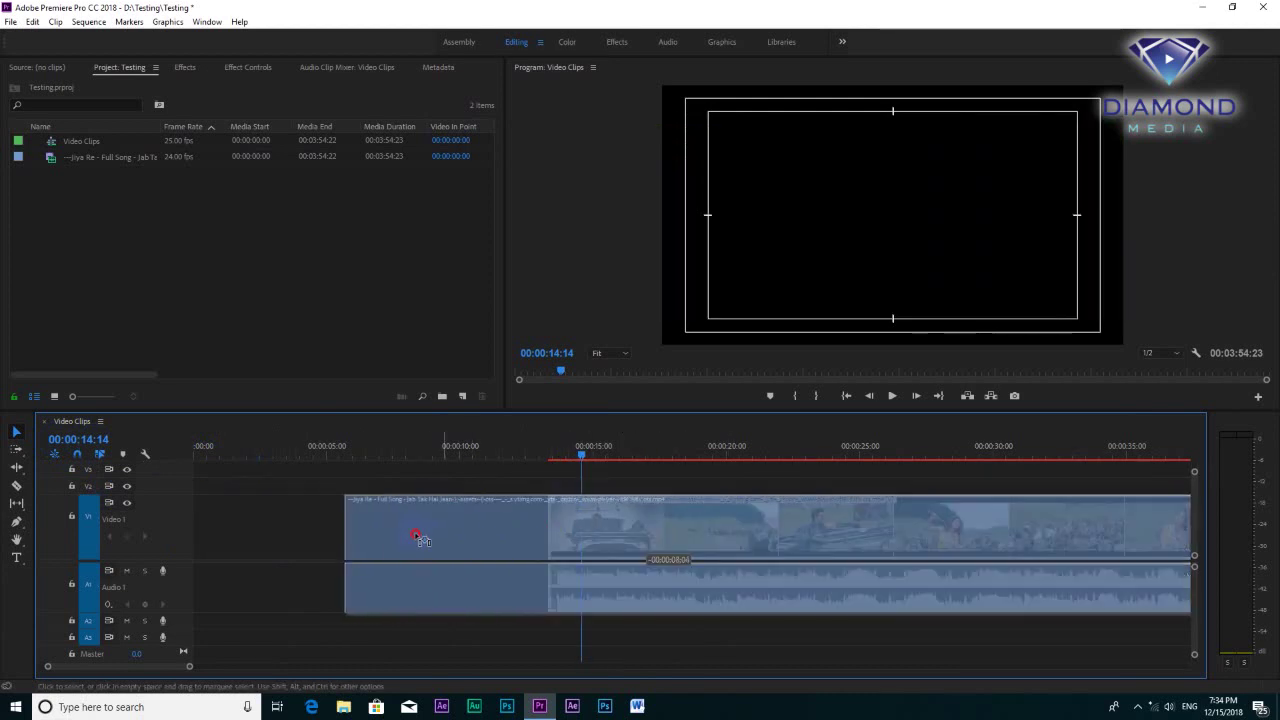
pyautogui.moveTo(287, 537); pyautogui.dragTo(283, 538)
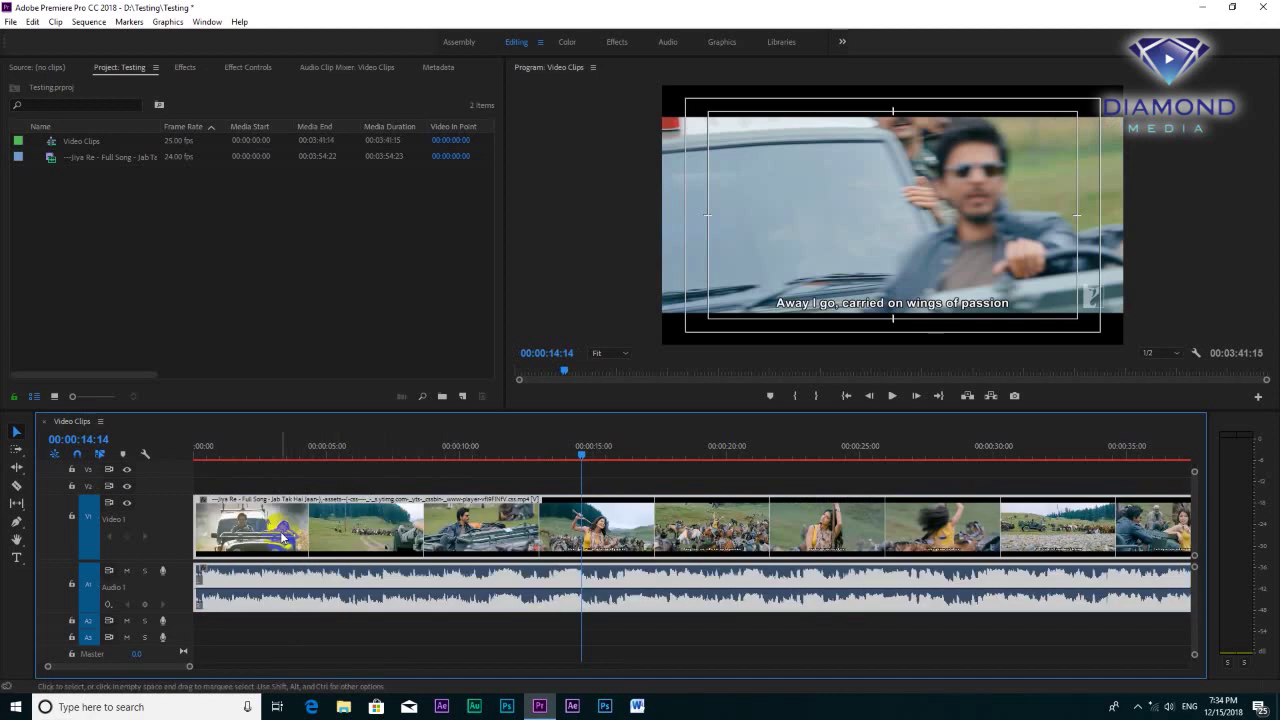
pyautogui.click(205, 448)
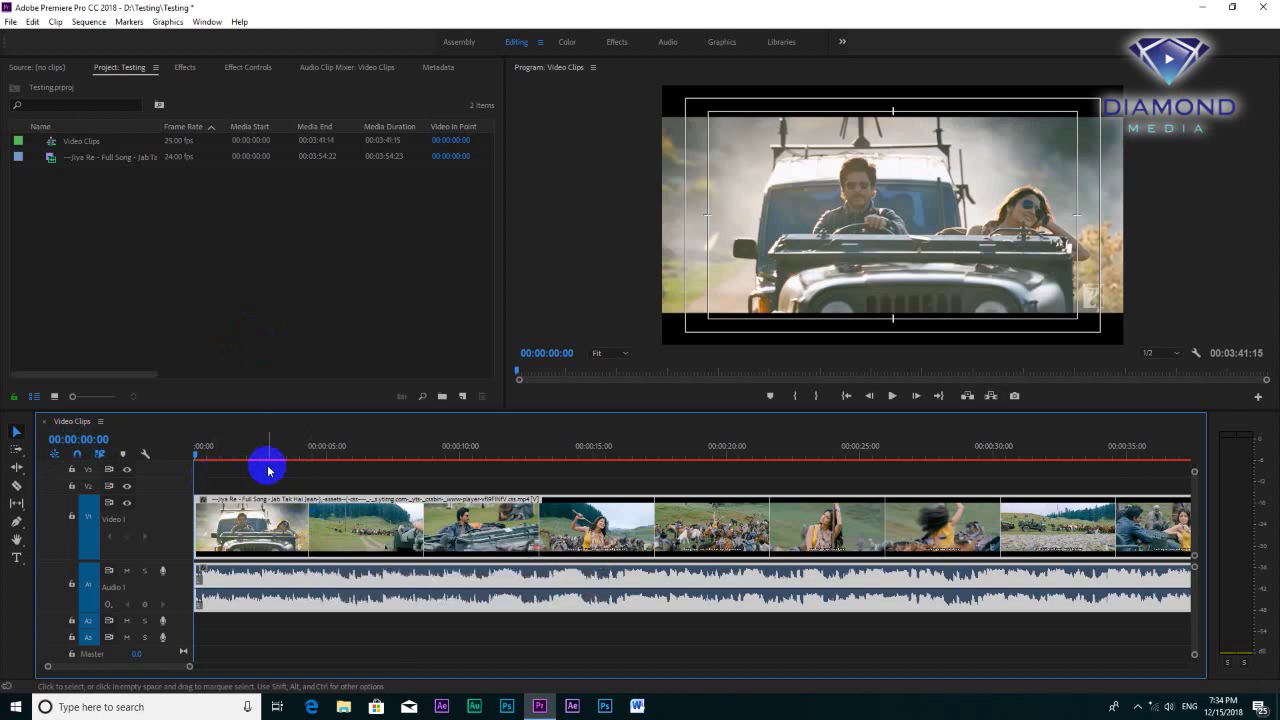
pyautogui.press('-')
pyautogui.press('-')
pyautogui.press('-')
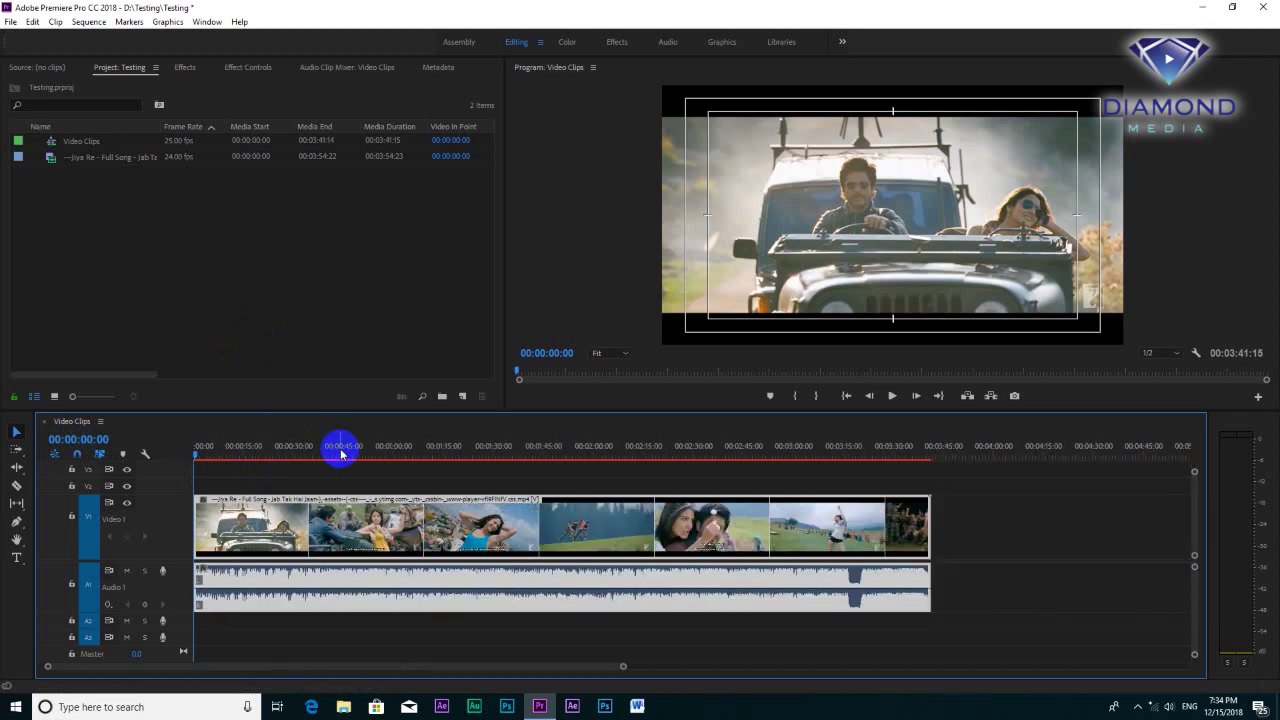
pyautogui.press('-')
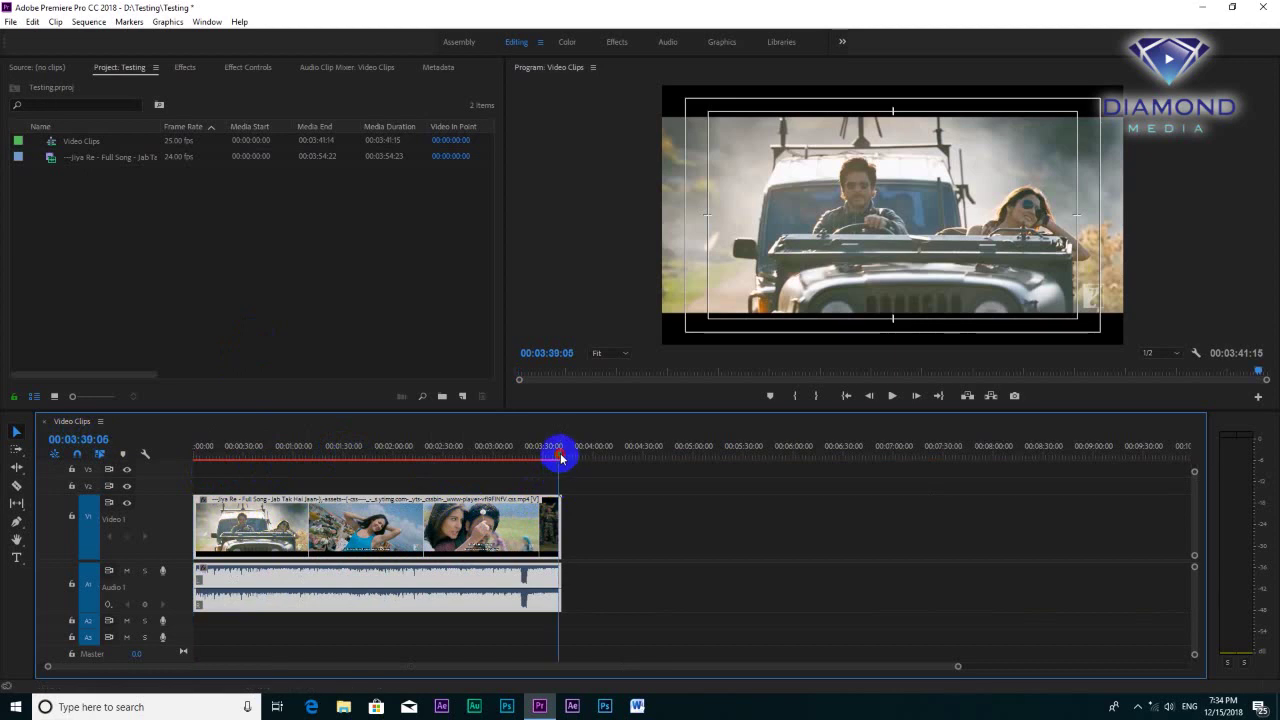
pyautogui.click(561, 457)
pyautogui.press('=')
pyautogui.press('=')
pyautogui.press('=')
pyautogui.press('=')
pyautogui.press('=')
pyautogui.moveTo(785, 450); pyautogui.dragTo(841, 460)
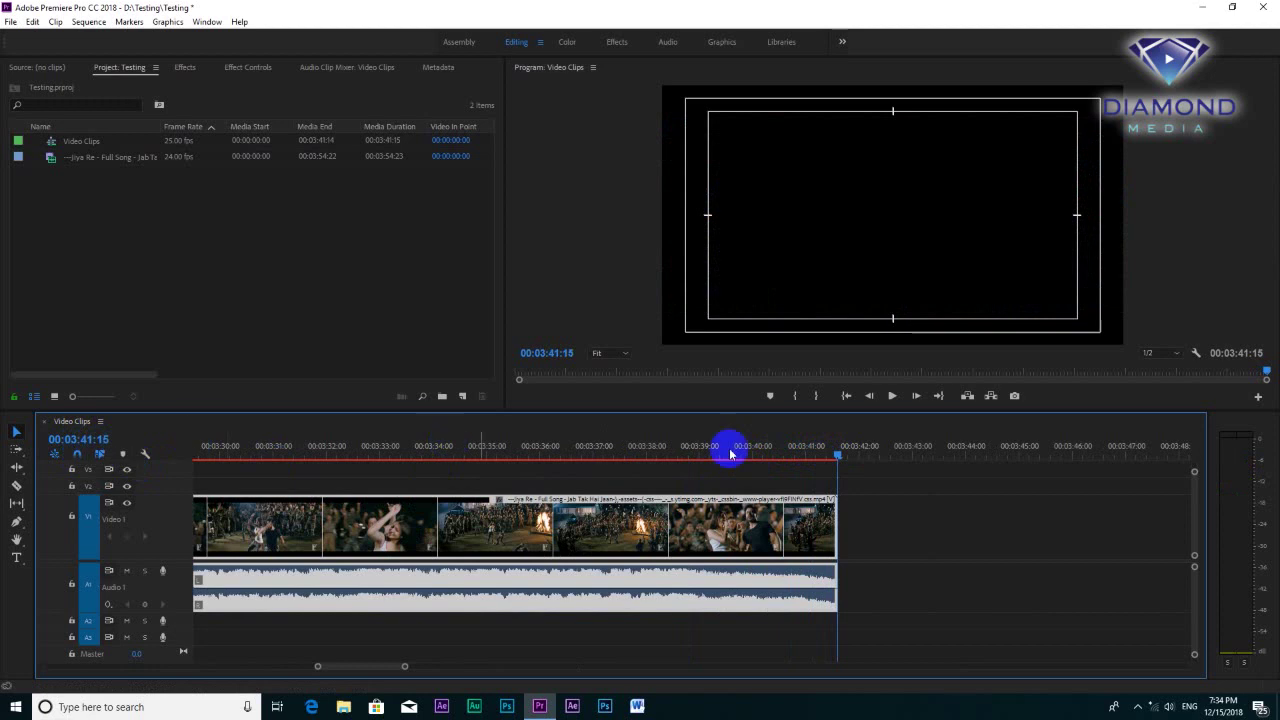
pyautogui.hotkey('ctrl', 'a')
pyautogui.press('Delete')
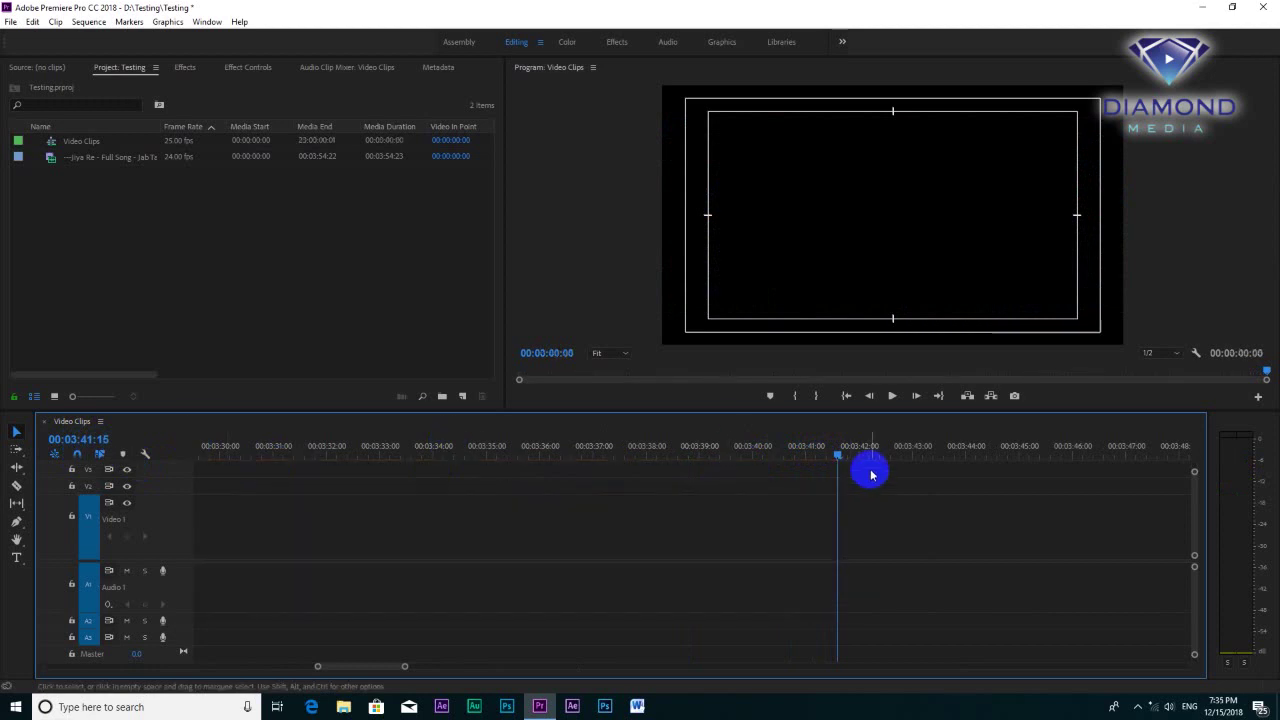
pyautogui.press('Home')
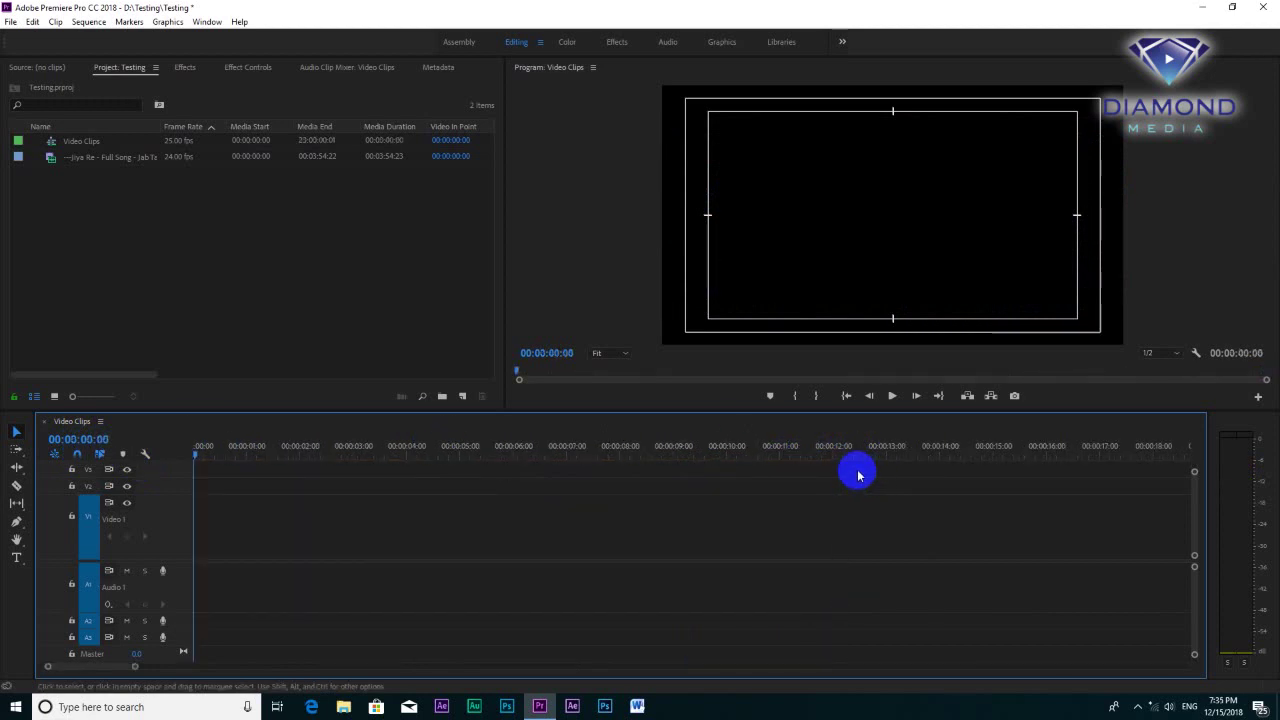
pyautogui.hotkey('ctrl', 'z')
pyautogui.press('-')
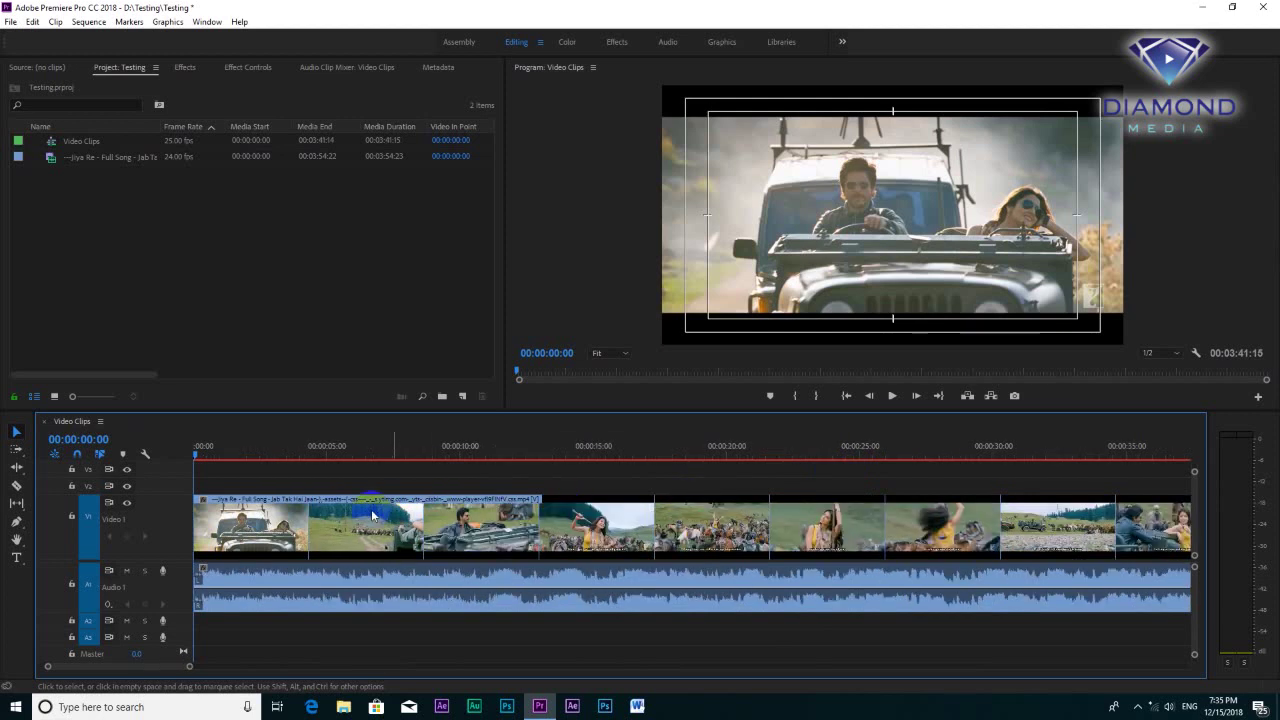
# - Scrub to 00:00:04:00 and razor-cut the song clip's video and audio there
pyautogui.press('space')
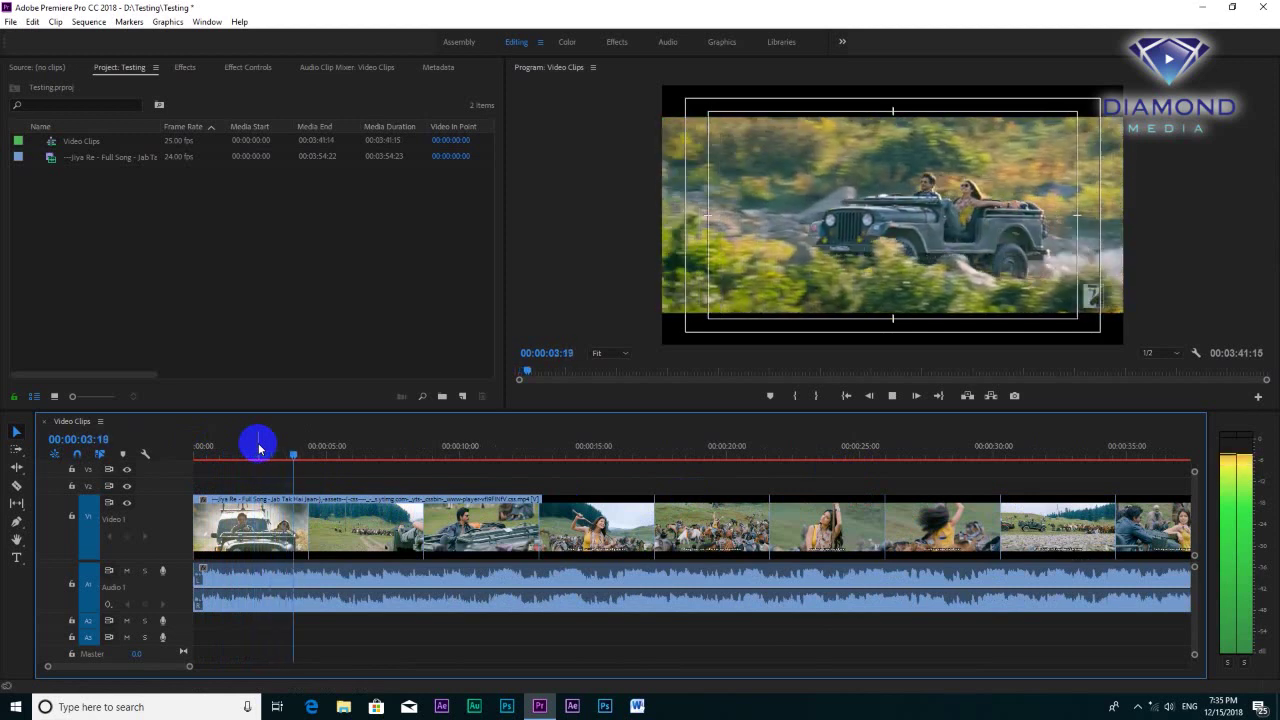
pyautogui.press('space')
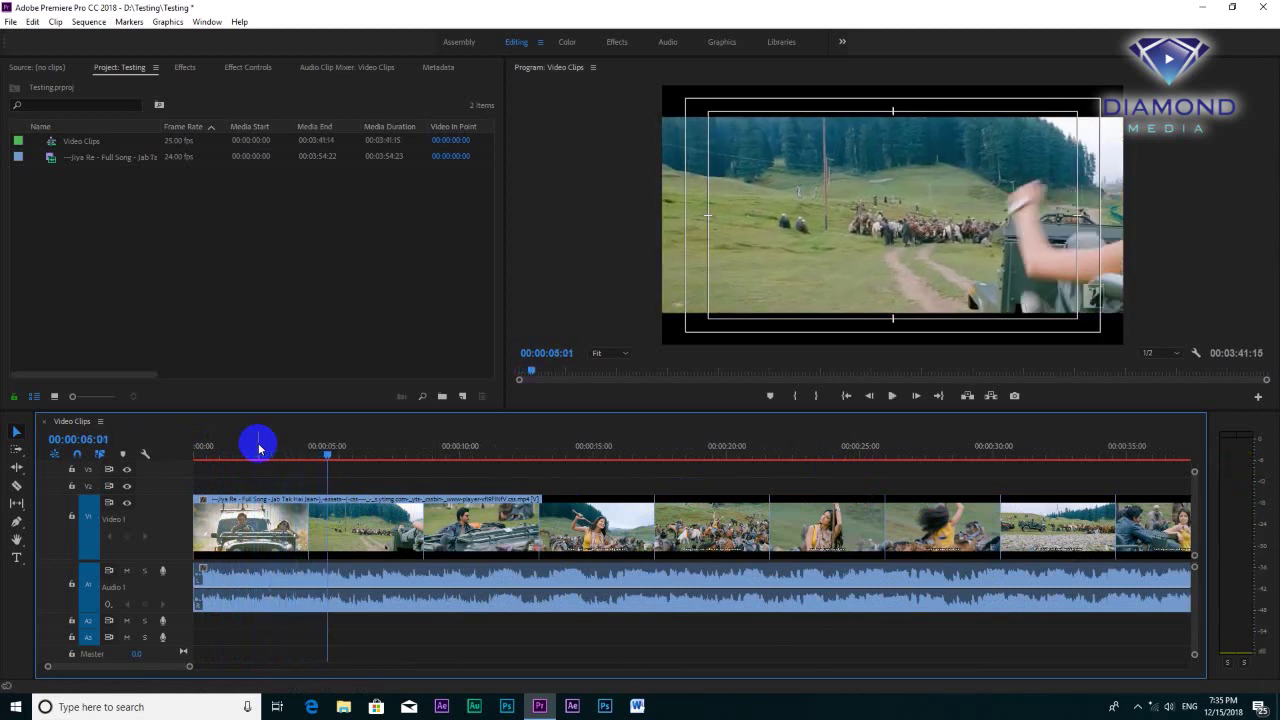
pyautogui.press('=')
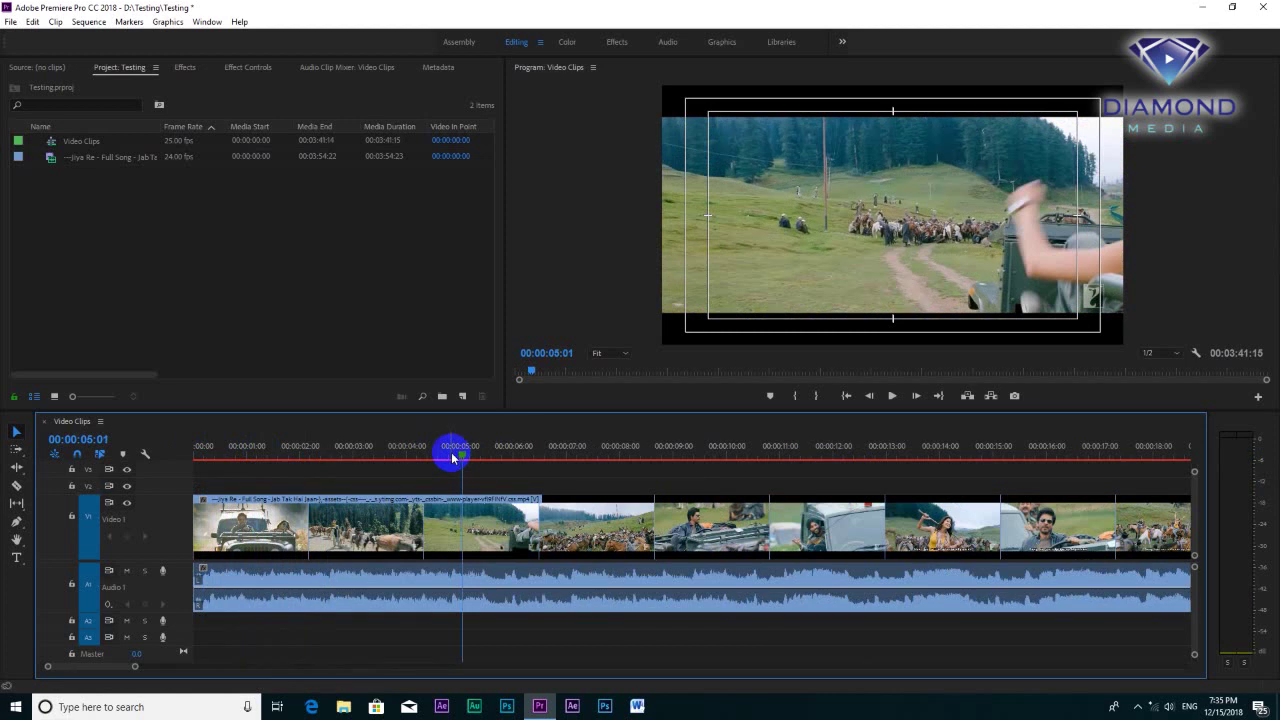
pyautogui.moveTo(455, 455)
pyautogui.mouseDown()
pyautogui.moveTo(407, 465)
pyautogui.moveTo(511, 475)
pyautogui.moveTo(400, 488)
pyautogui.moveTo(414, 482)
pyautogui.mouseUp()
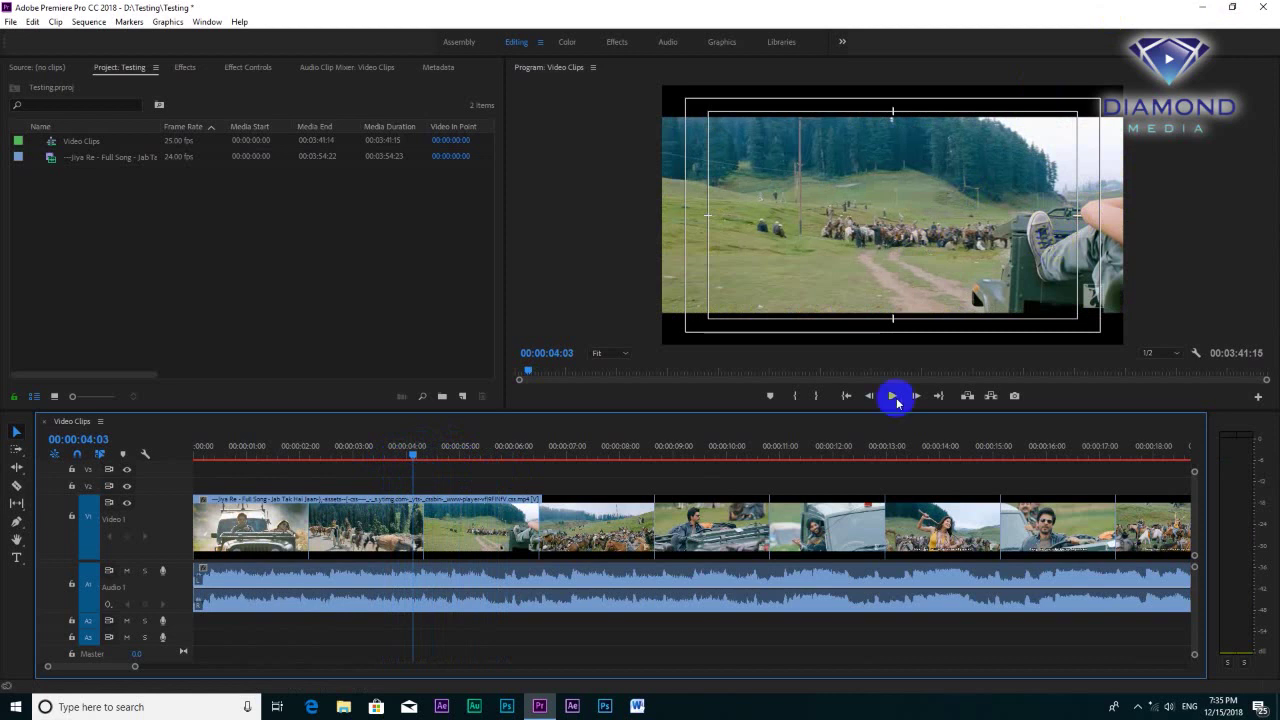
pyautogui.moveTo(353, 453); pyautogui.dragTo(407, 452)
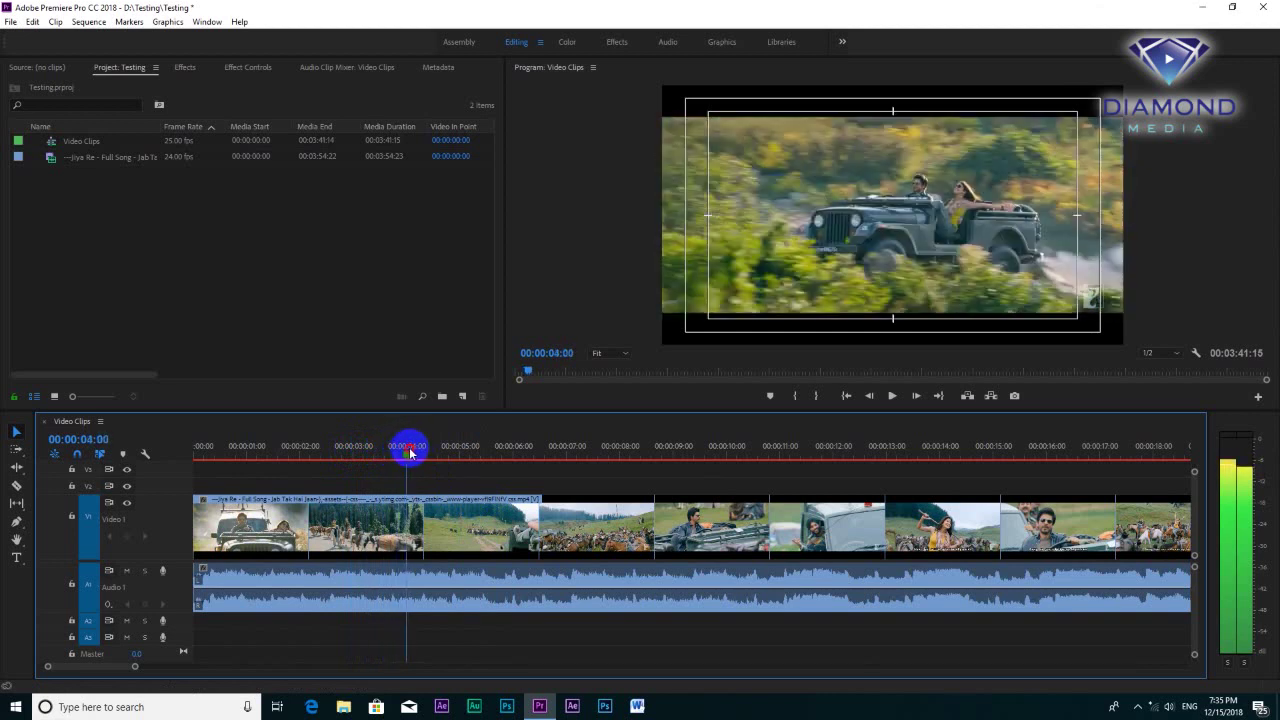
pyautogui.press('c')
pyautogui.click(410, 519)
pyautogui.moveTo(408, 452); pyautogui.dragTo(491, 462)
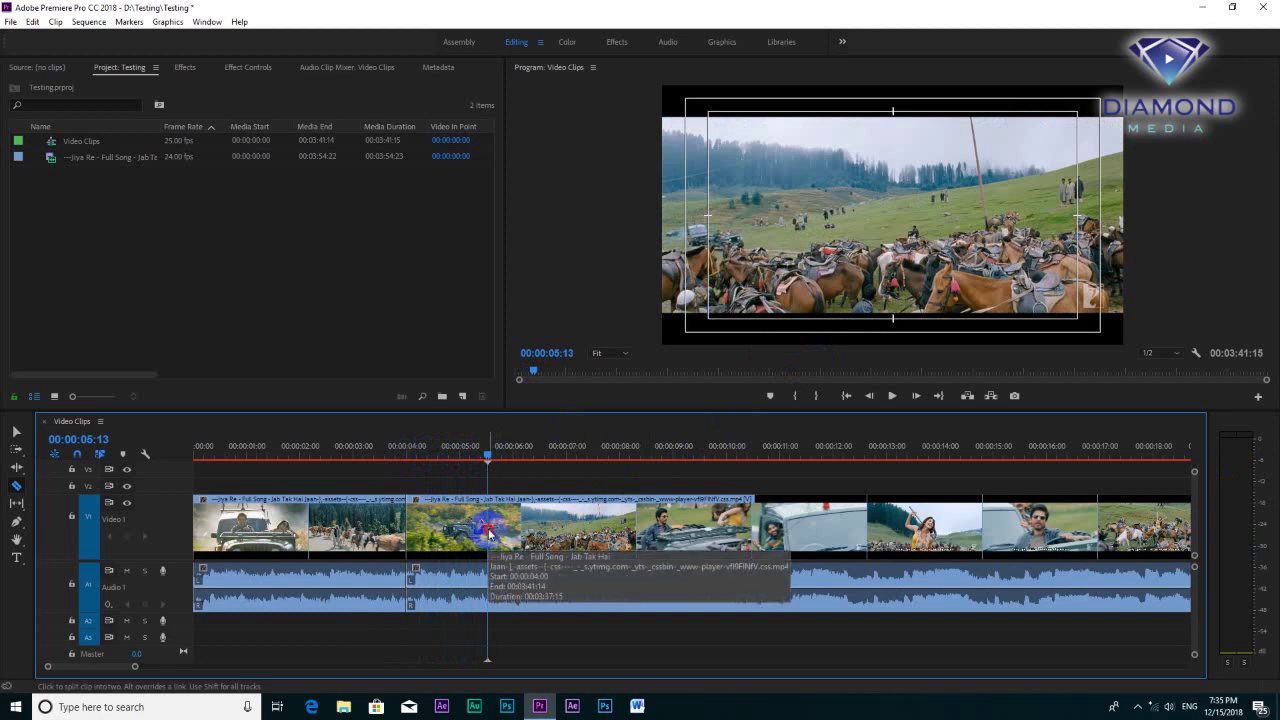
# - Make a second cut near 00:00:04:17 and delete the short piece between the cuts
pyautogui.click(488, 533)
pyautogui.moveTo(466, 447); pyautogui.dragTo(446, 460)
pyautogui.click(455, 548)
pyautogui.click(12, 452)
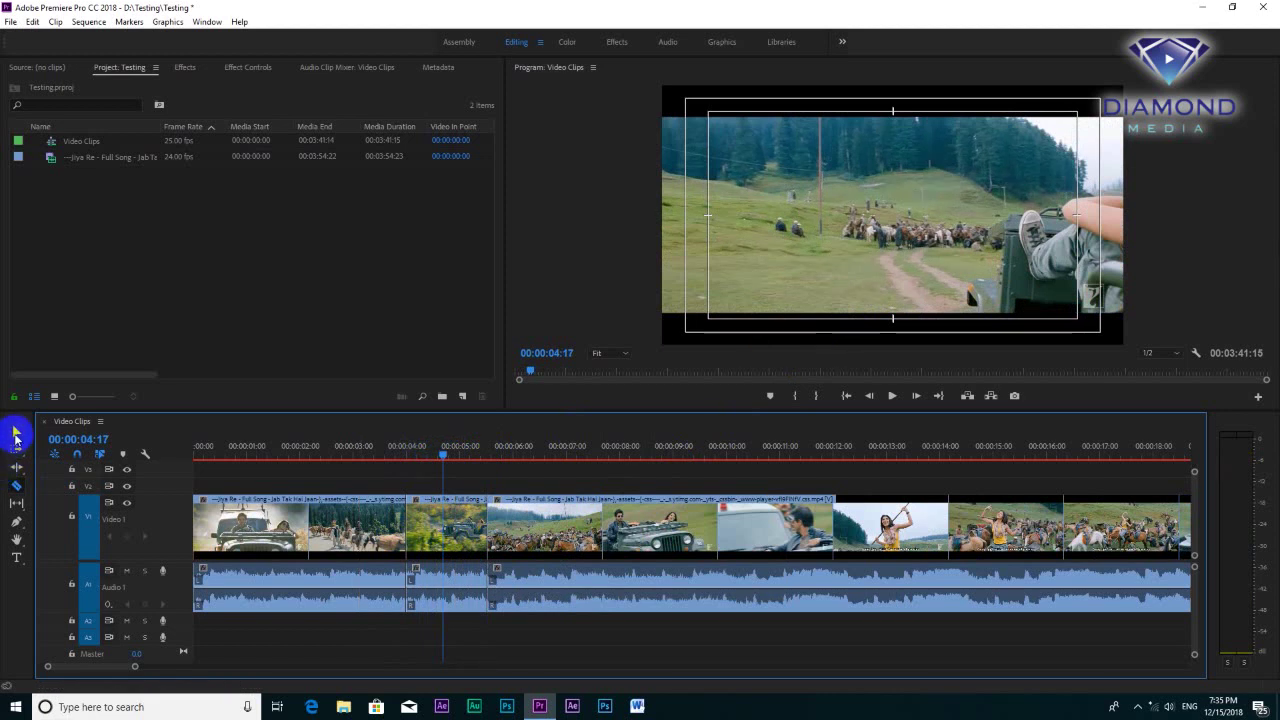
pyautogui.click(15, 432)
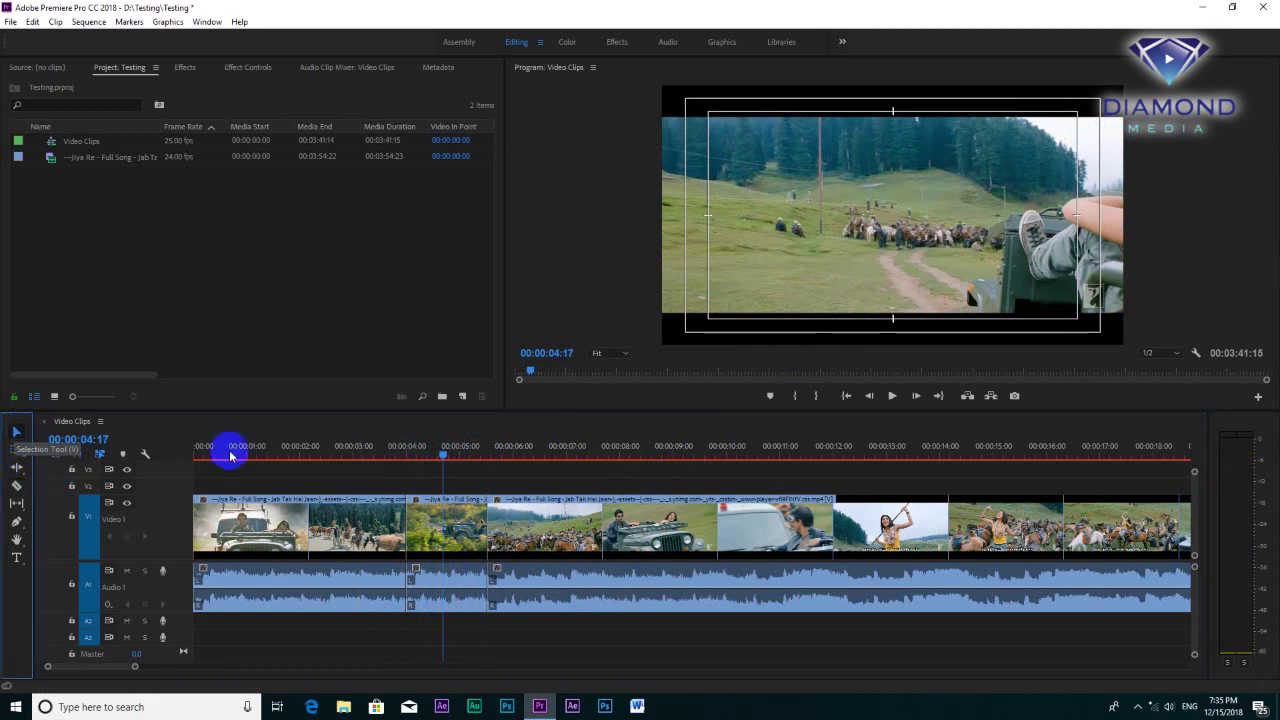
pyautogui.click(462, 530)
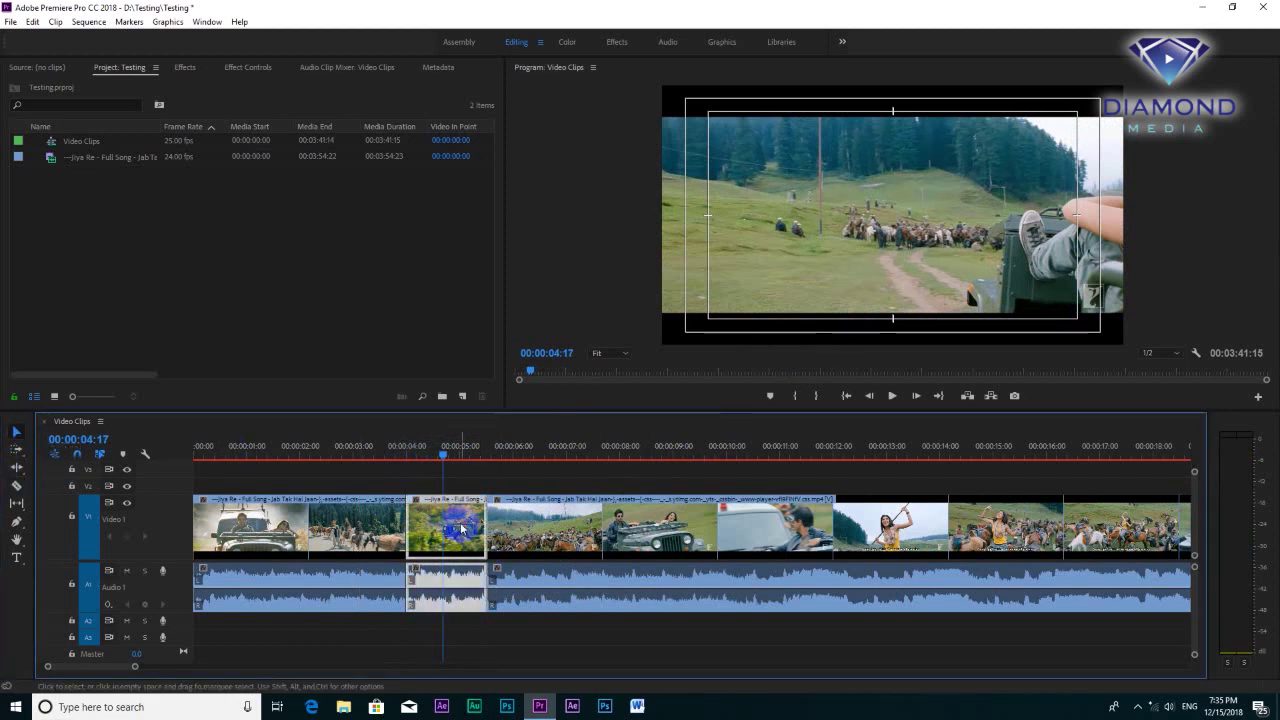
pyautogui.press('Delete')
# - Slide the clip after the gap left toward the first piece
pyautogui.moveTo(477, 448)
pyautogui.mouseDown()
pyautogui.moveTo(394, 473)
pyautogui.moveTo(489, 468)
pyautogui.mouseUp()
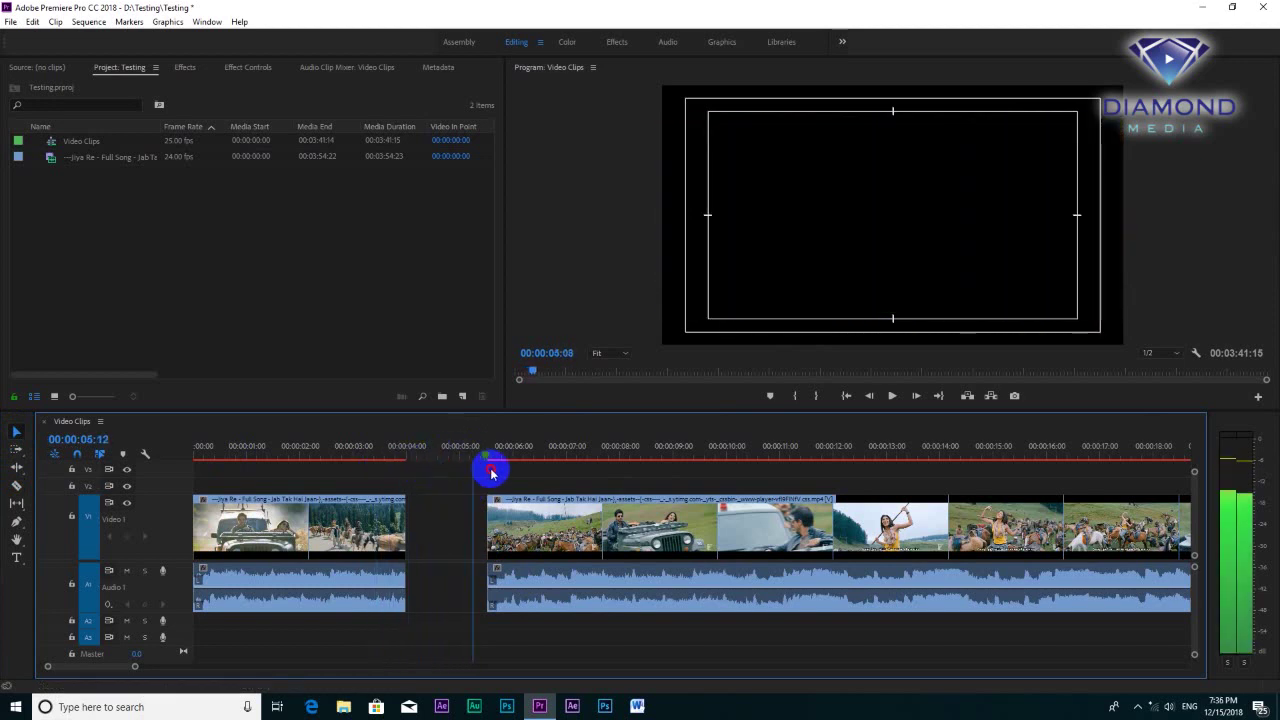
pyautogui.click(447, 458)
pyautogui.moveTo(518, 527); pyautogui.dragTo(452, 534)
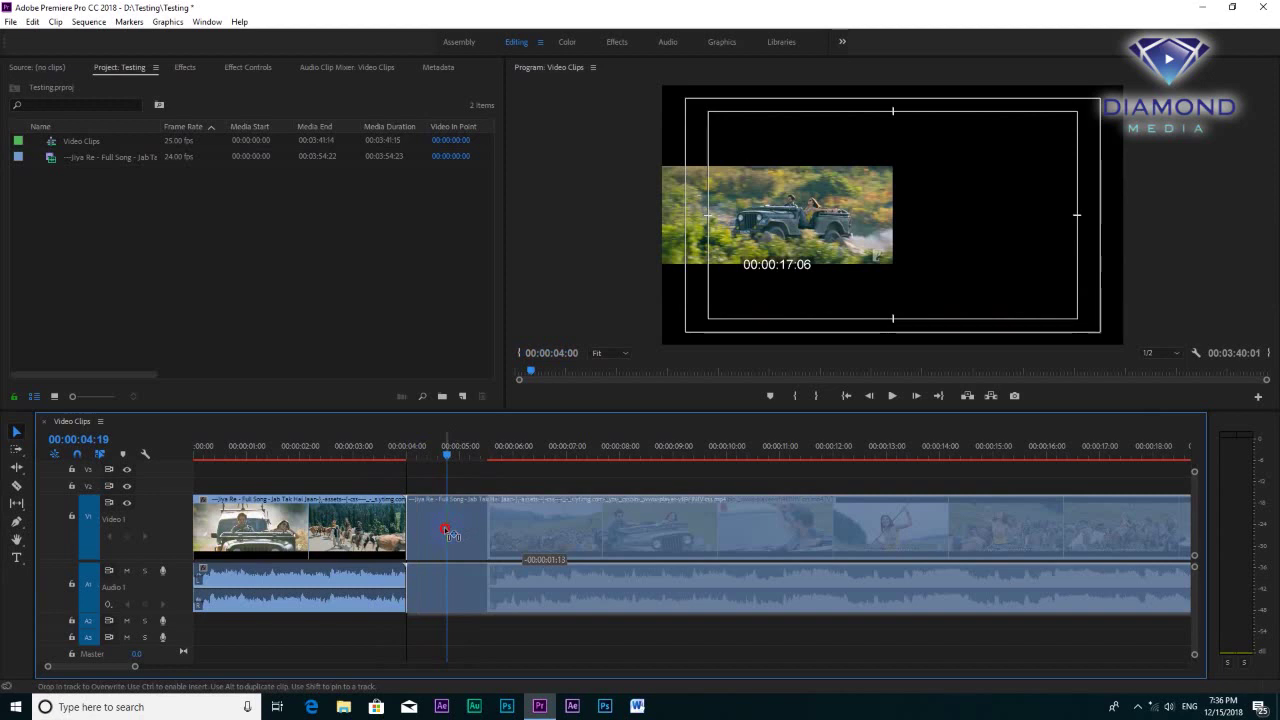
# - Butt the later piece against the first at 00:00:04:00 and replay the join
pyautogui.moveTo(452, 534); pyautogui.dragTo(429, 510)
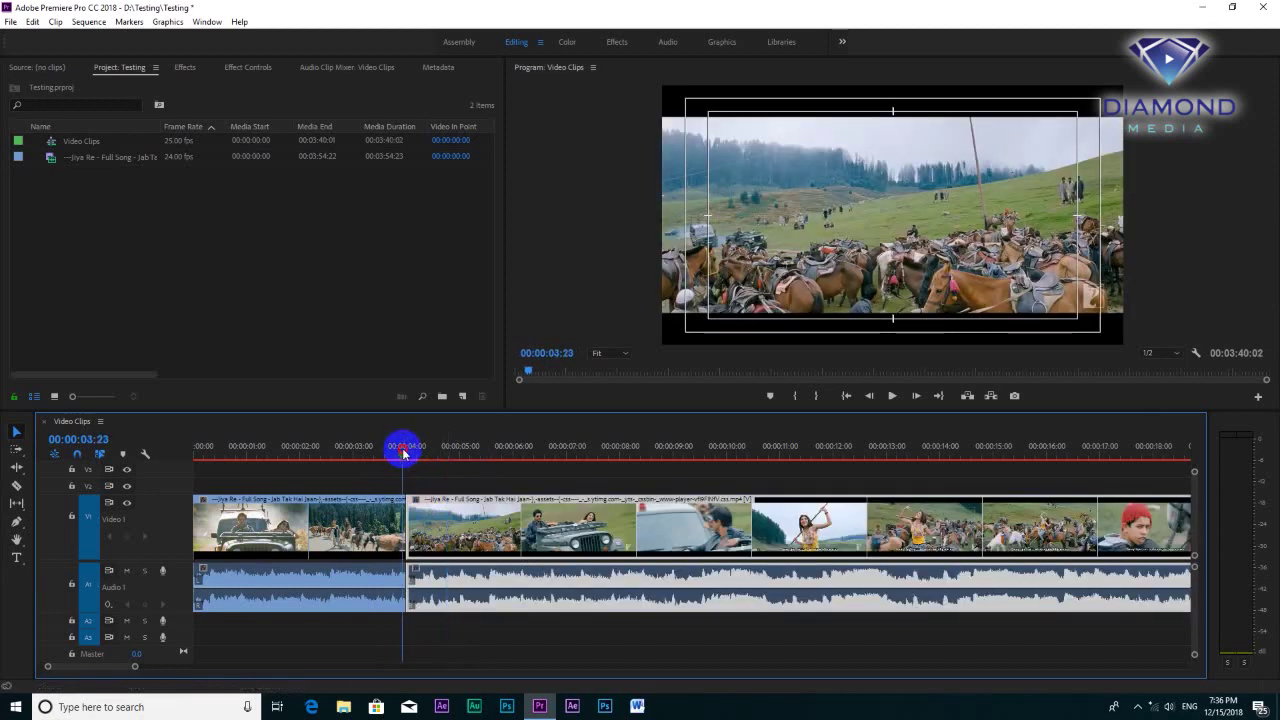
pyautogui.click(388, 455)
pyautogui.press('space')
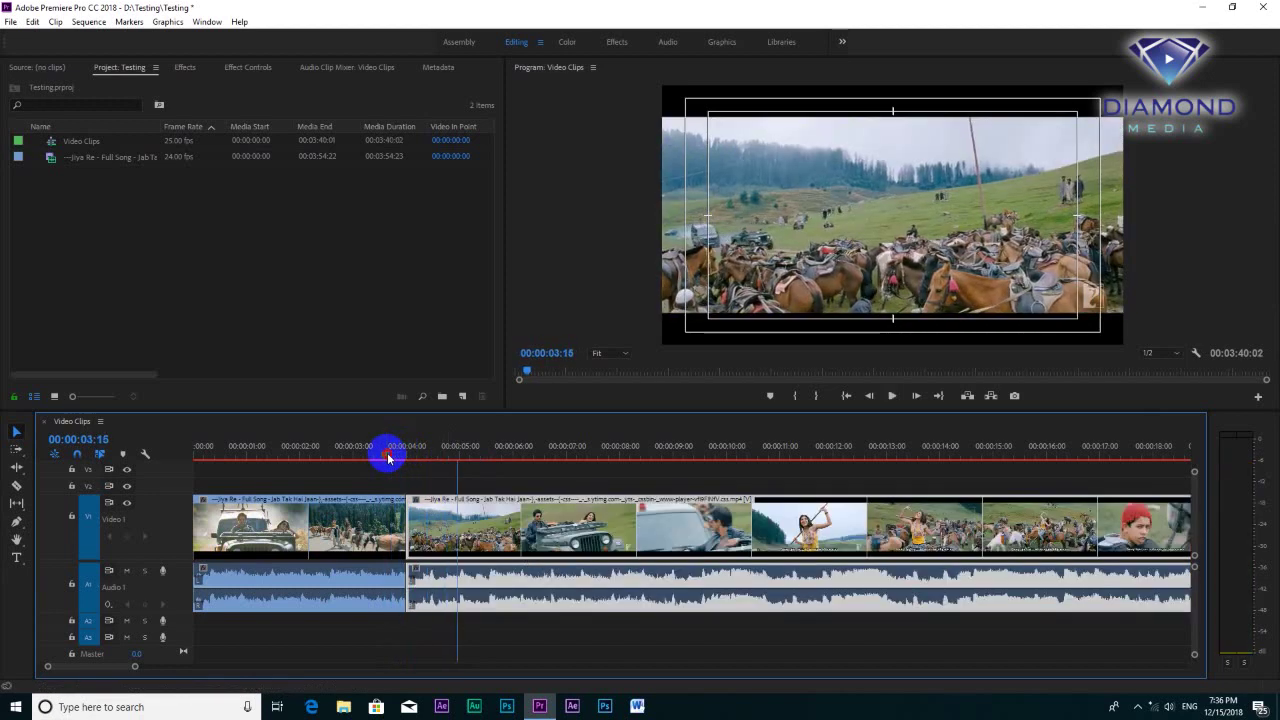
pyautogui.click(376, 455)
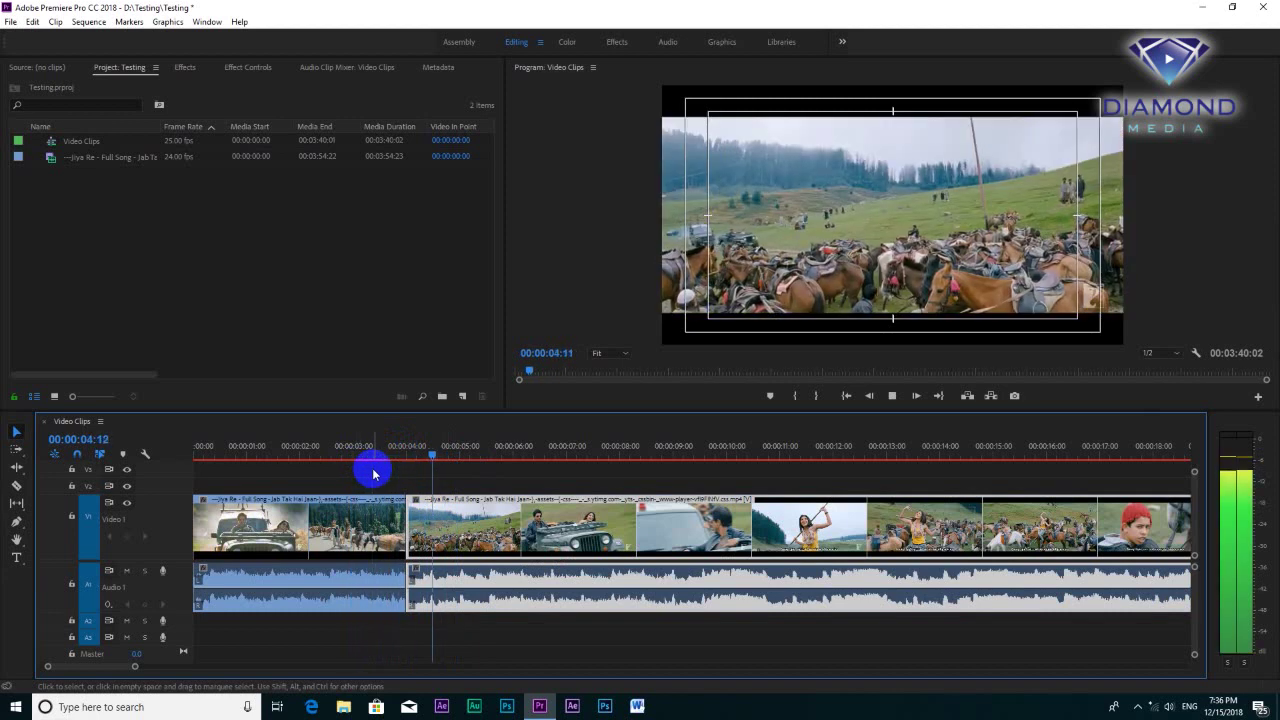
pyautogui.press('space')
# - Replay from about 00:00:03 to 00:00:06:06, then save the Testing project
pyautogui.click(365, 450)
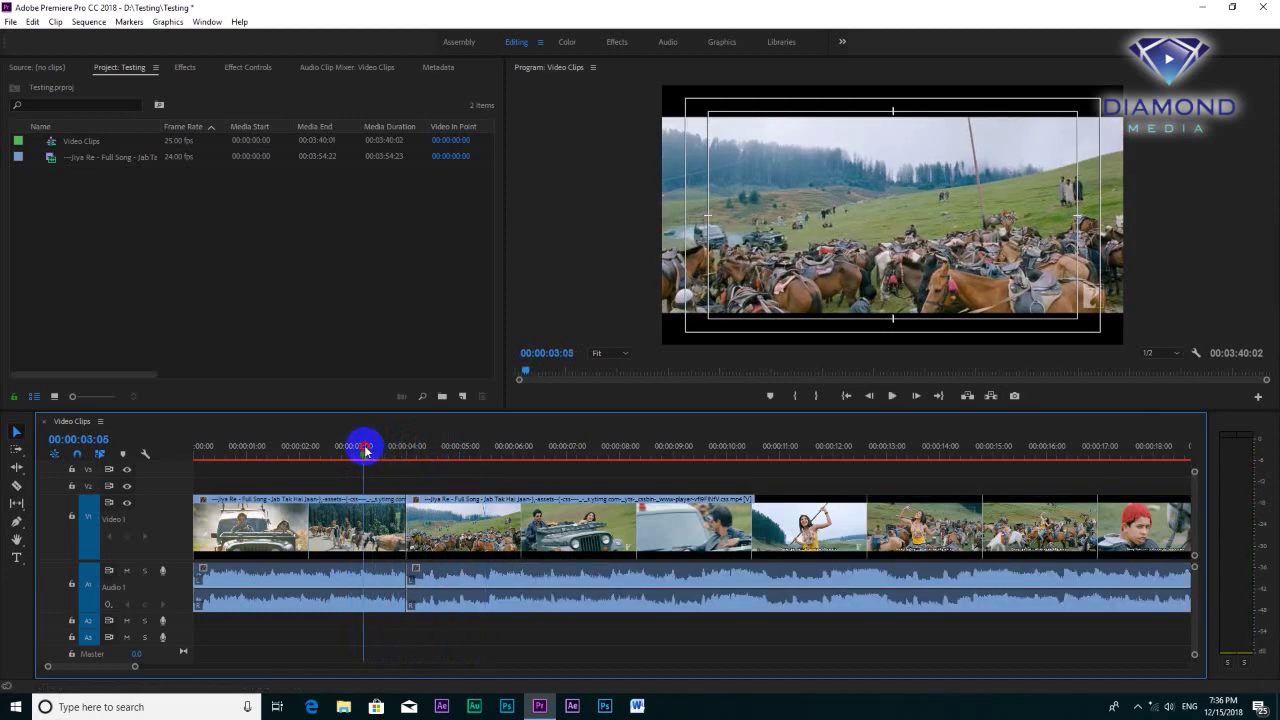
pyautogui.press('space')
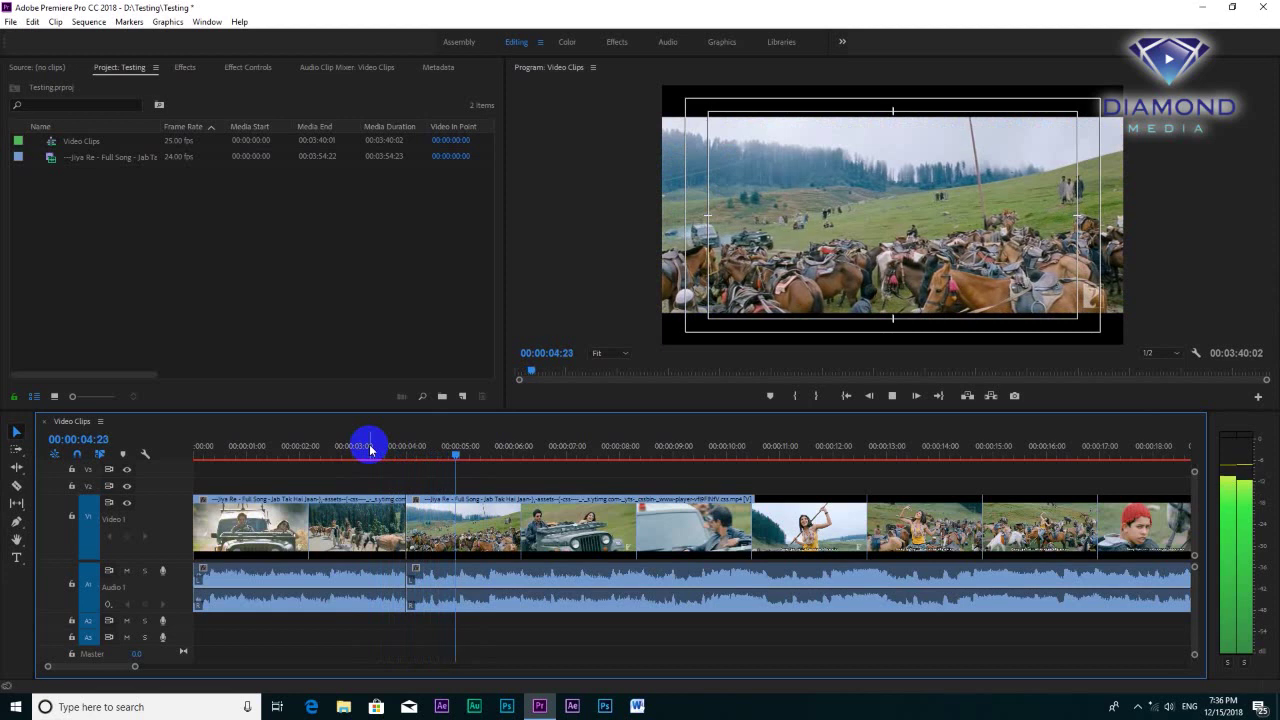
pyautogui.press('space')
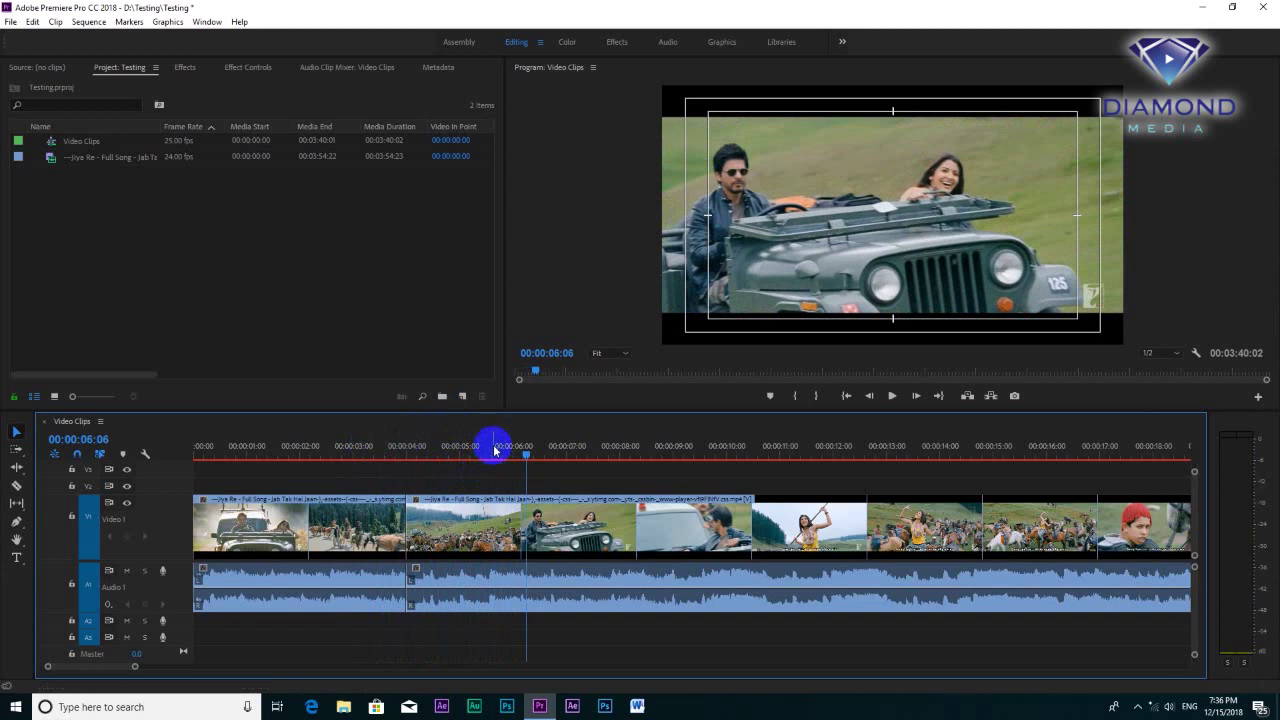
pyautogui.hotkey('ctrl', 's')
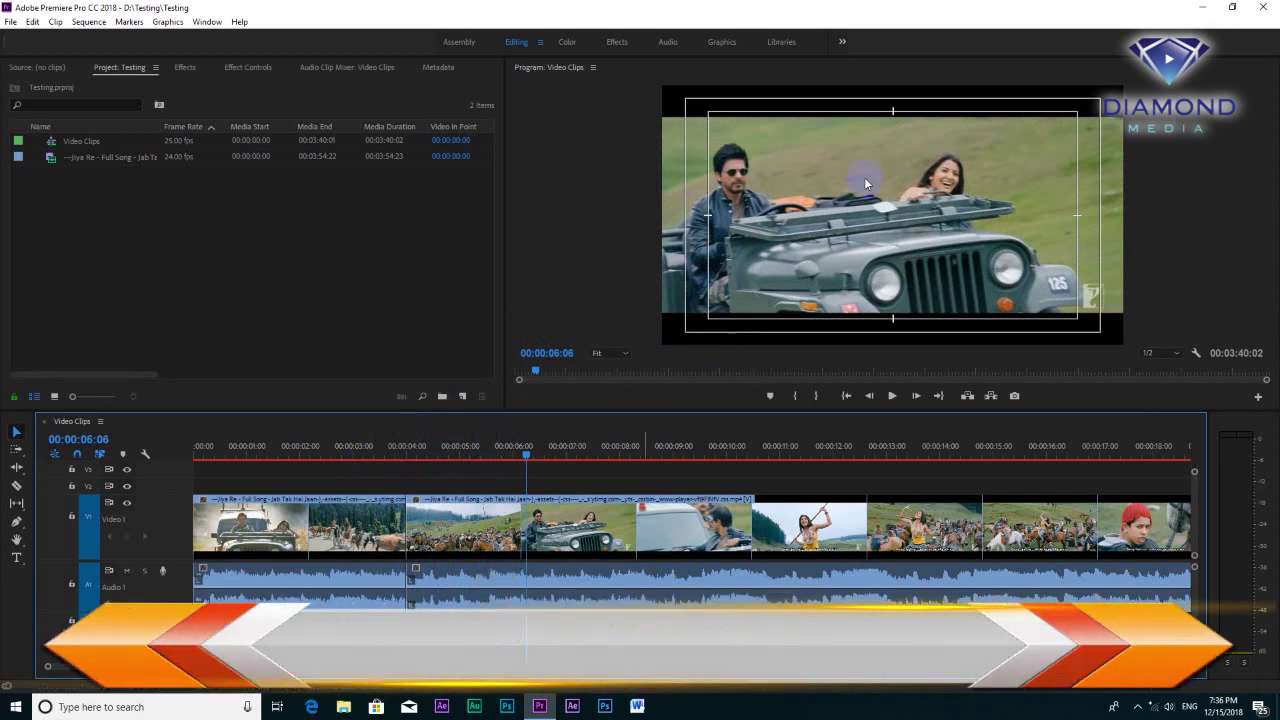
# - Scrub from 00:00:04:04 through the footage around five seconds to check the join
pyautogui.click(412, 458)
pyautogui.moveTo(410, 458)
pyautogui.mouseDown()
pyautogui.moveTo(683, 530)
pyautogui.moveTo(449, 541)
pyautogui.mouseUp()
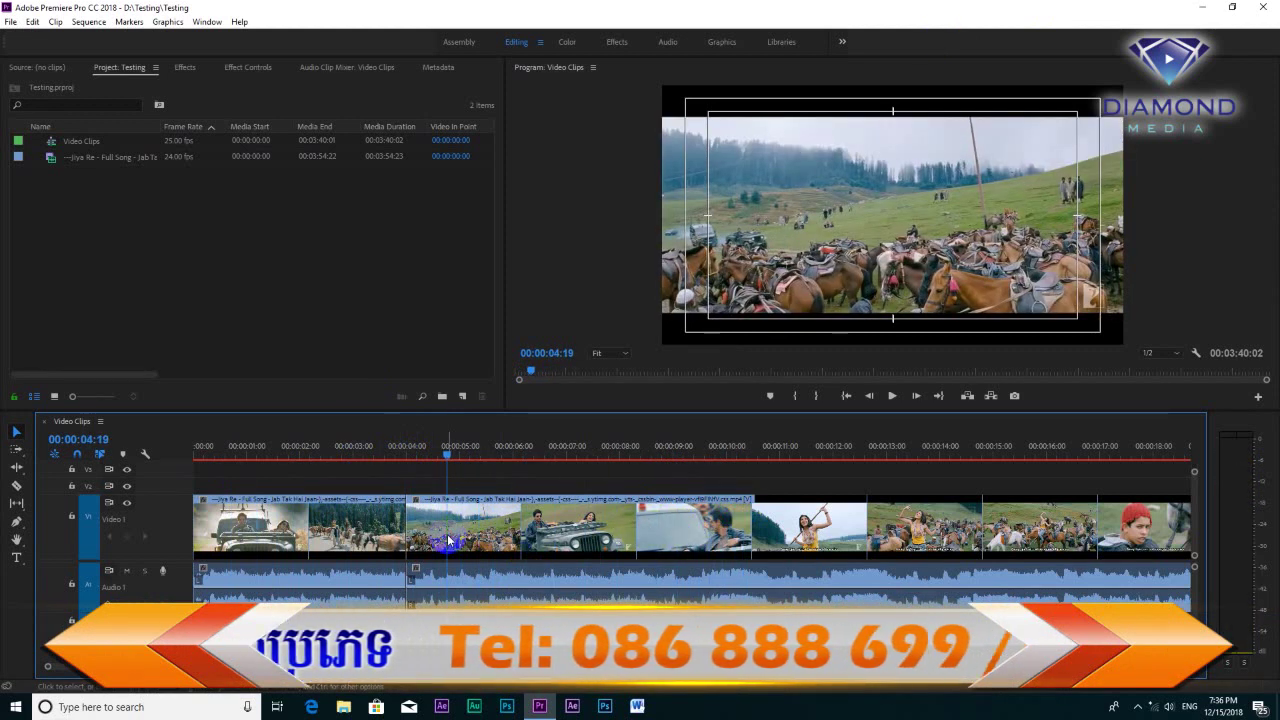
pyautogui.scroll(-10, 447, 540)
pyautogui.scroll(10, 447, 540)
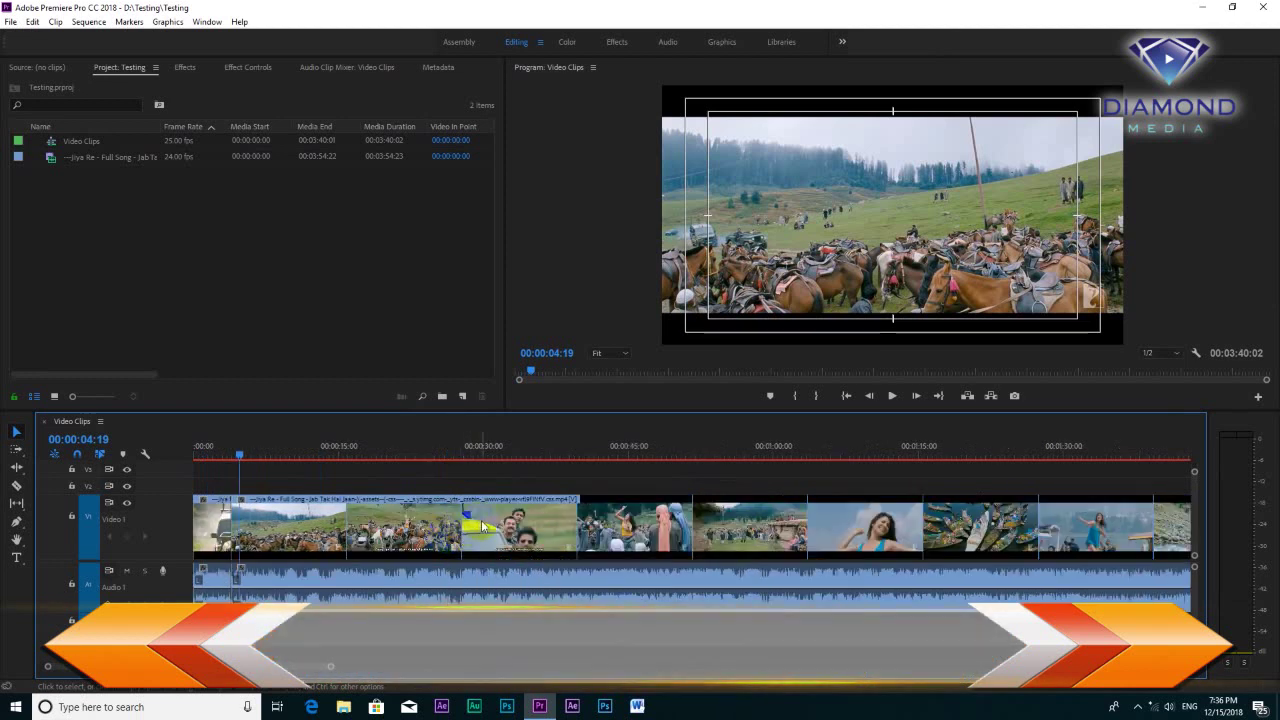
pyautogui.scroll(-3, 563, 488)
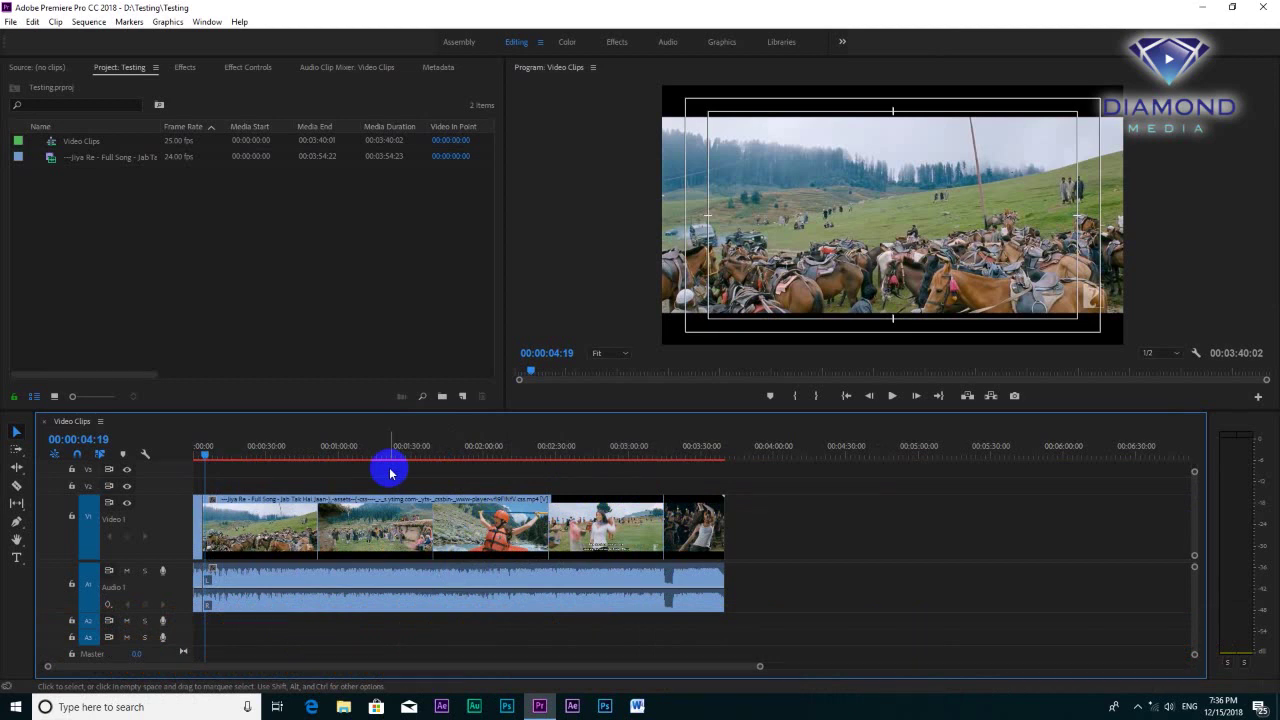
pyautogui.scroll(3, 390, 473)
# - Return to the sequence start, zoom in, and park the playhead at 00:00:15:03
pyautogui.press('Home')
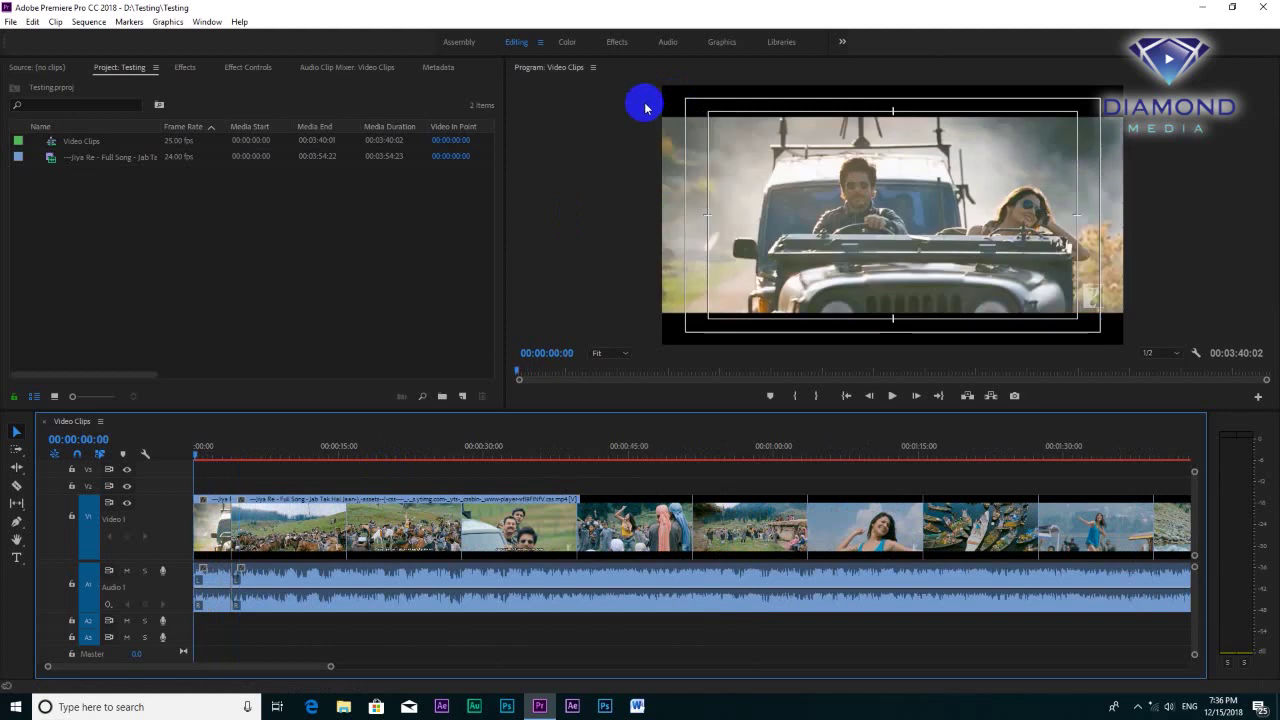
pyautogui.press('=')
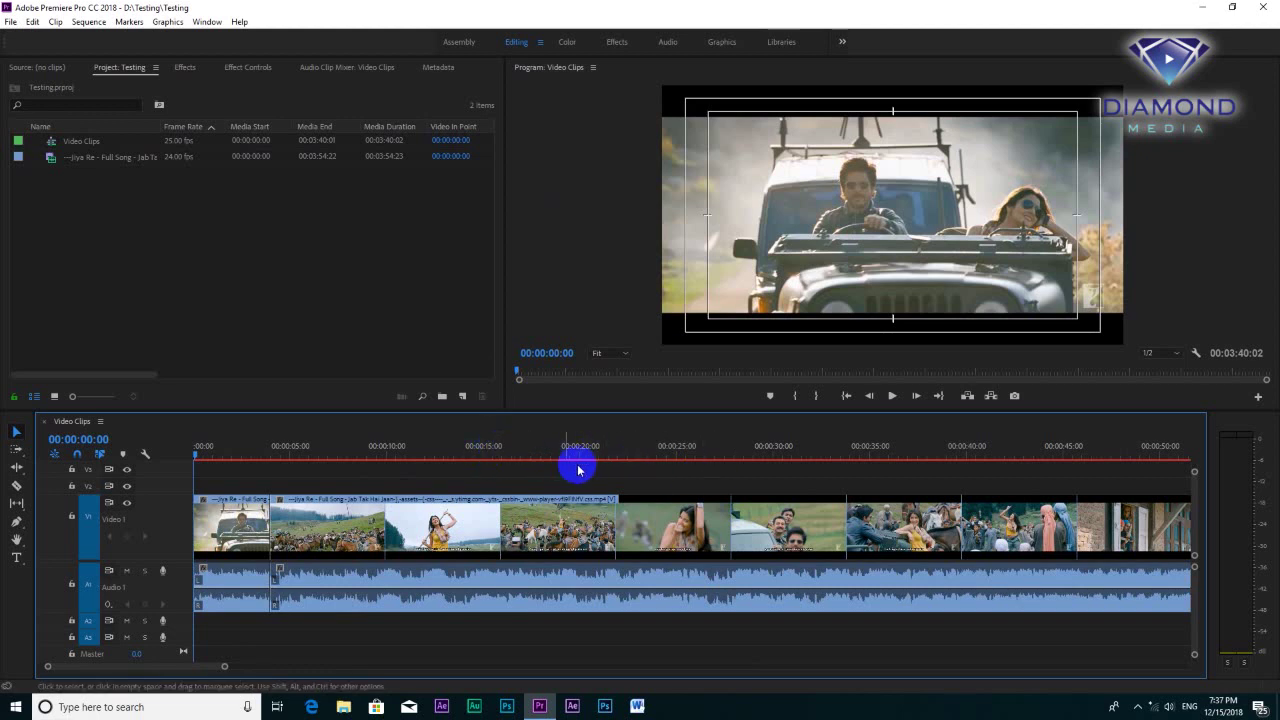
pyautogui.click(490, 450)
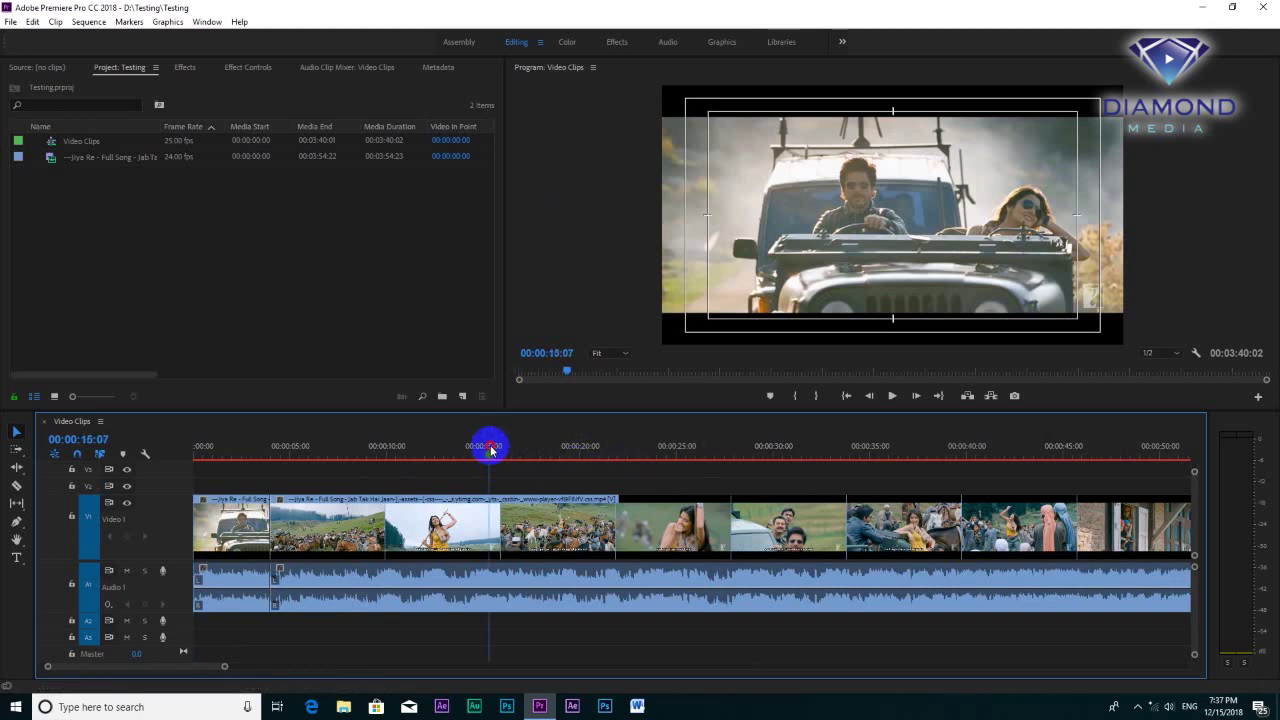
pyautogui.moveTo(490, 450); pyautogui.dragTo(487, 451)
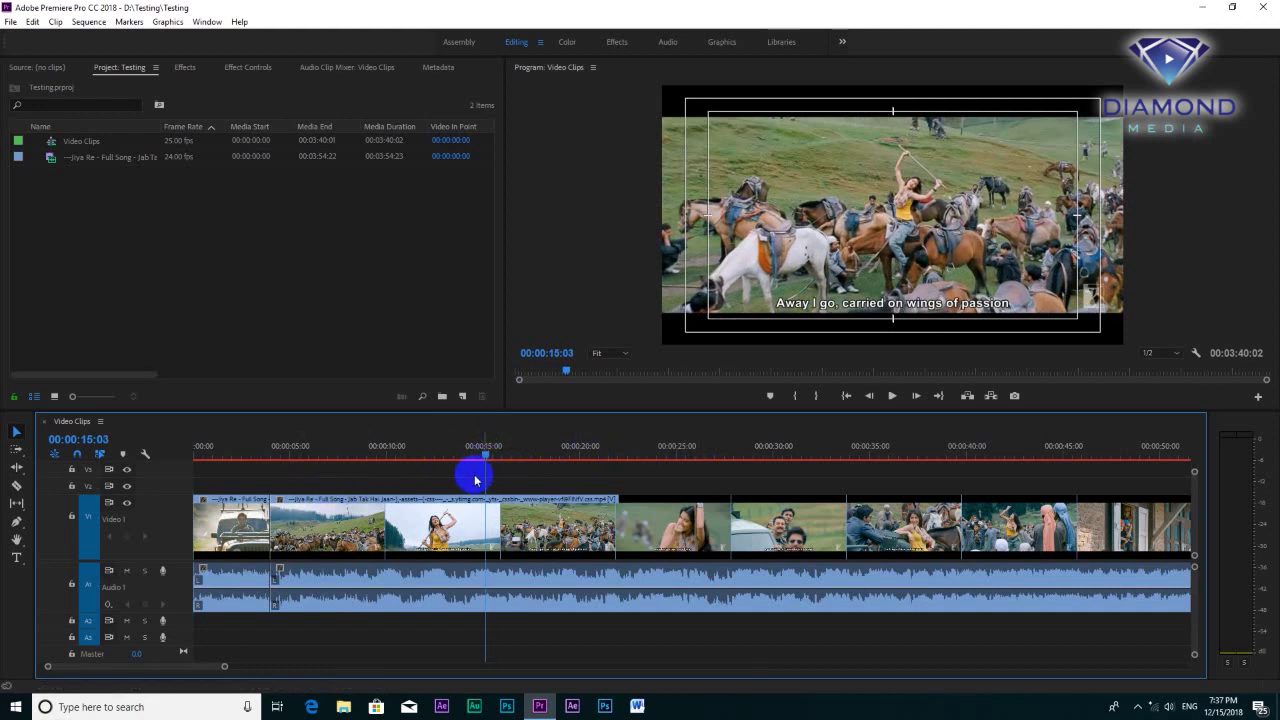
# - Set a provisional Out point at 00:00:15:03 and an In point at 00:00:17:09
pyautogui.click(820, 399)
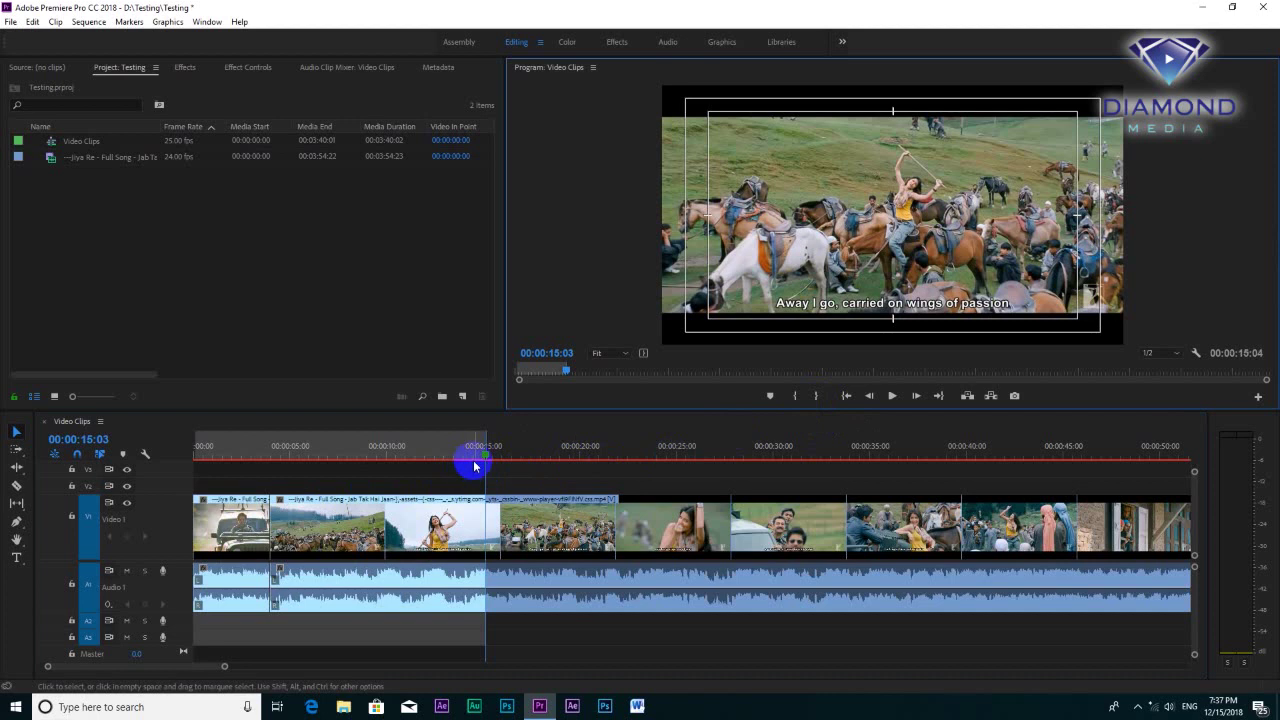
pyautogui.press('Home')
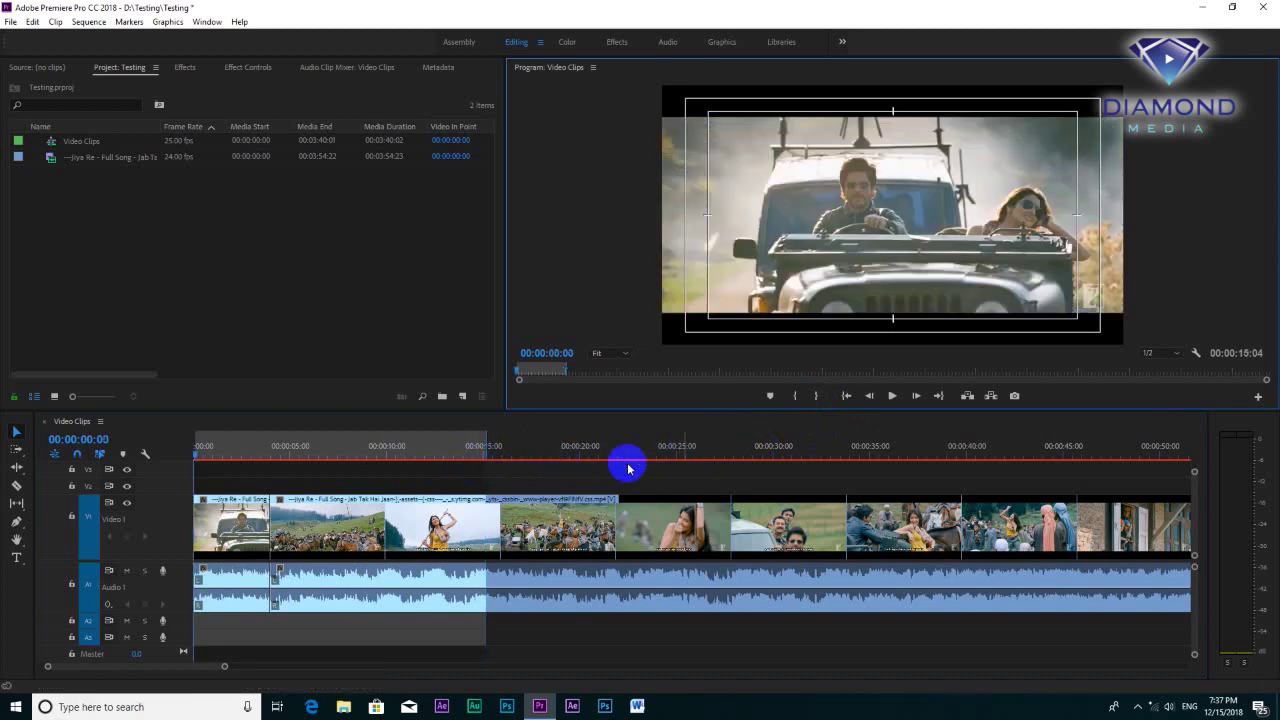
pyautogui.click(529, 451)
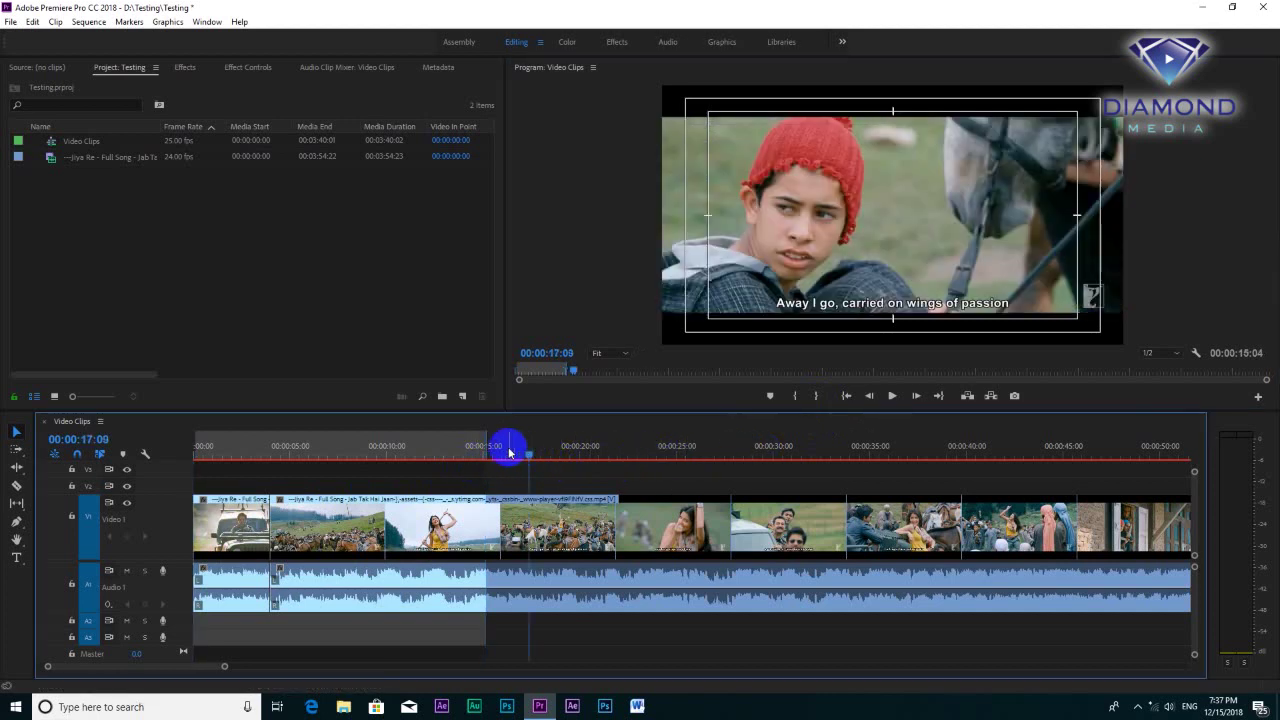
pyautogui.click(795, 397)
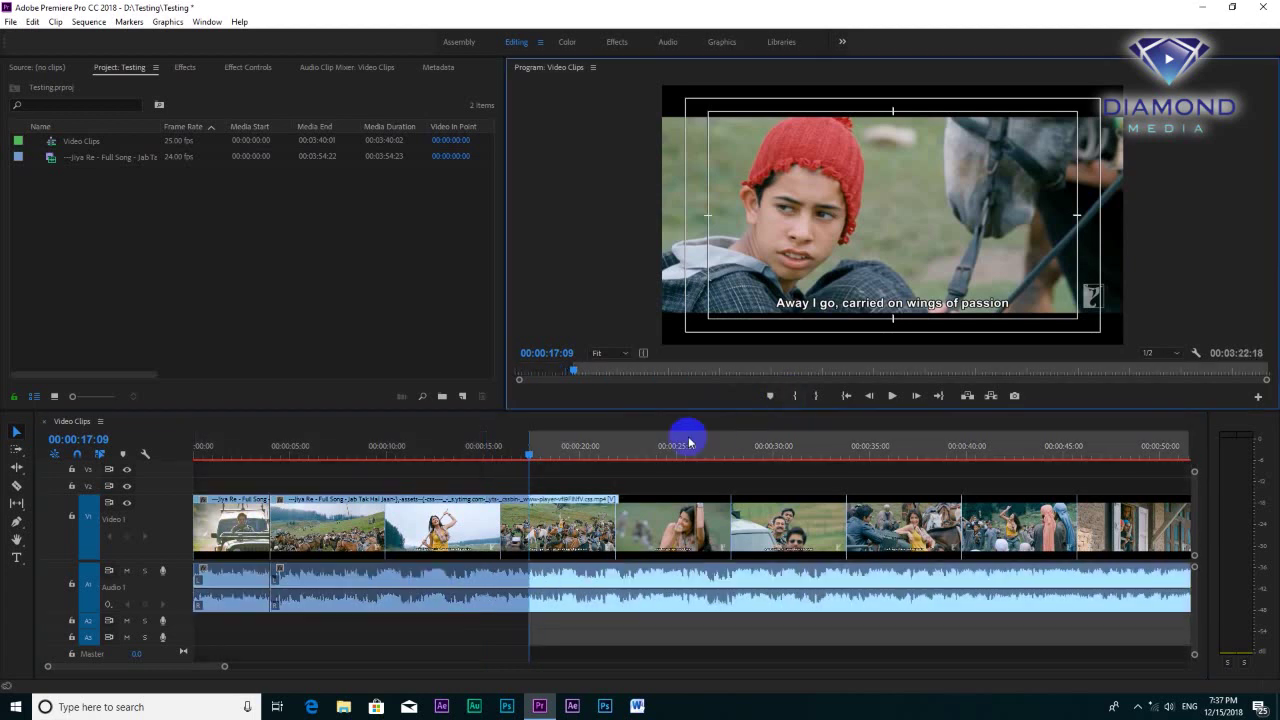
# - Move the In point to 00:00:19:03 and set the Out point at 00:00:31:11
pyautogui.moveTo(520, 447); pyautogui.dragTo(565, 470)
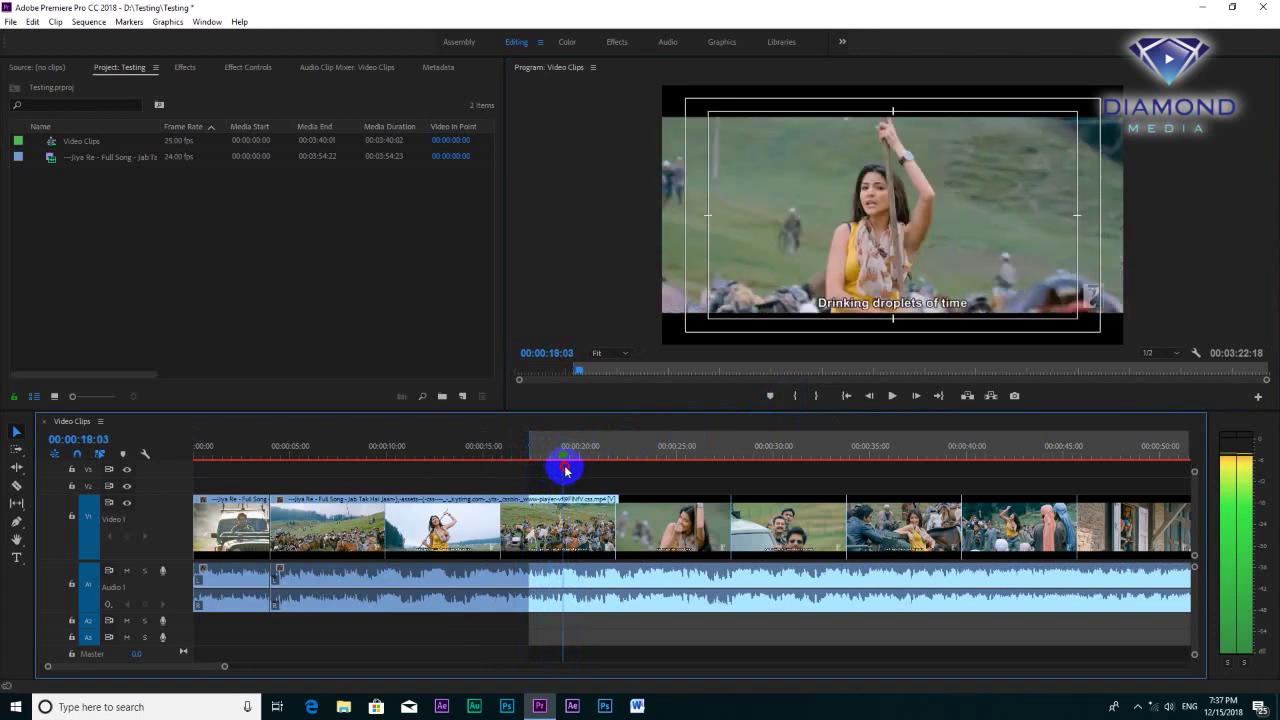
pyautogui.click(795, 396)
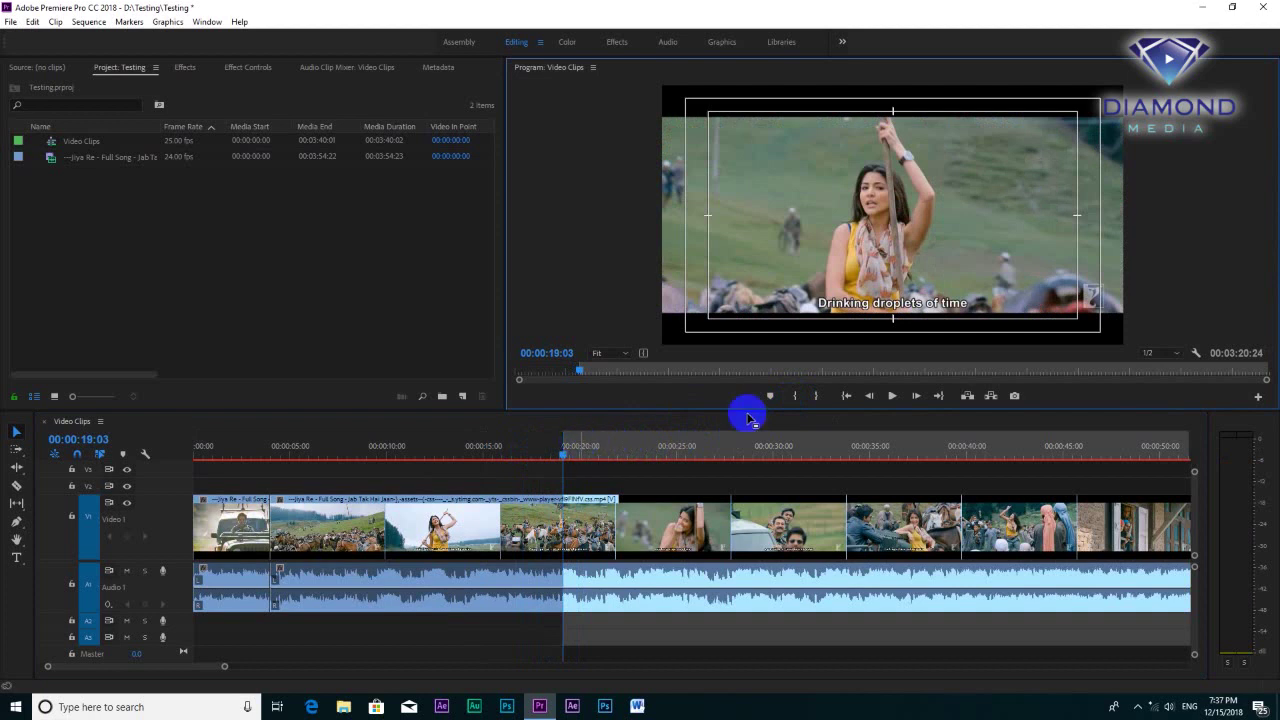
pyautogui.moveTo(600, 447); pyautogui.dragTo(803, 462)
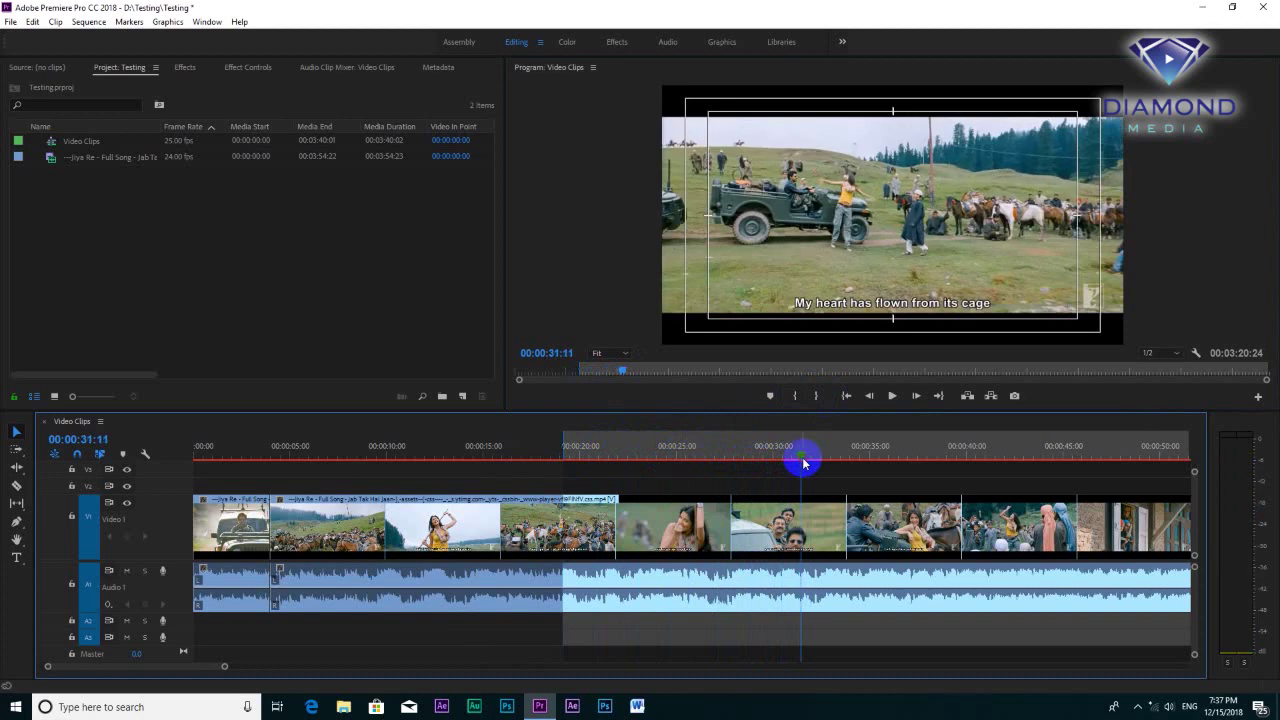
pyautogui.click(815, 398)
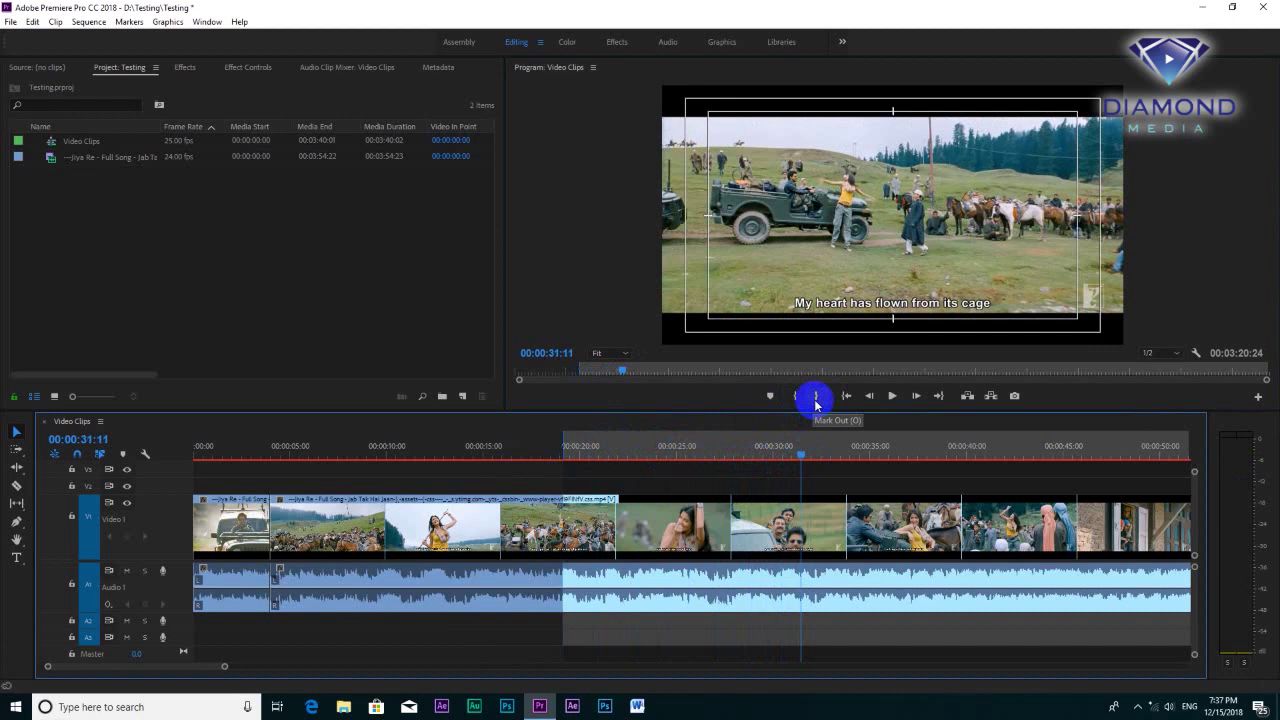
pyautogui.click(815, 398)
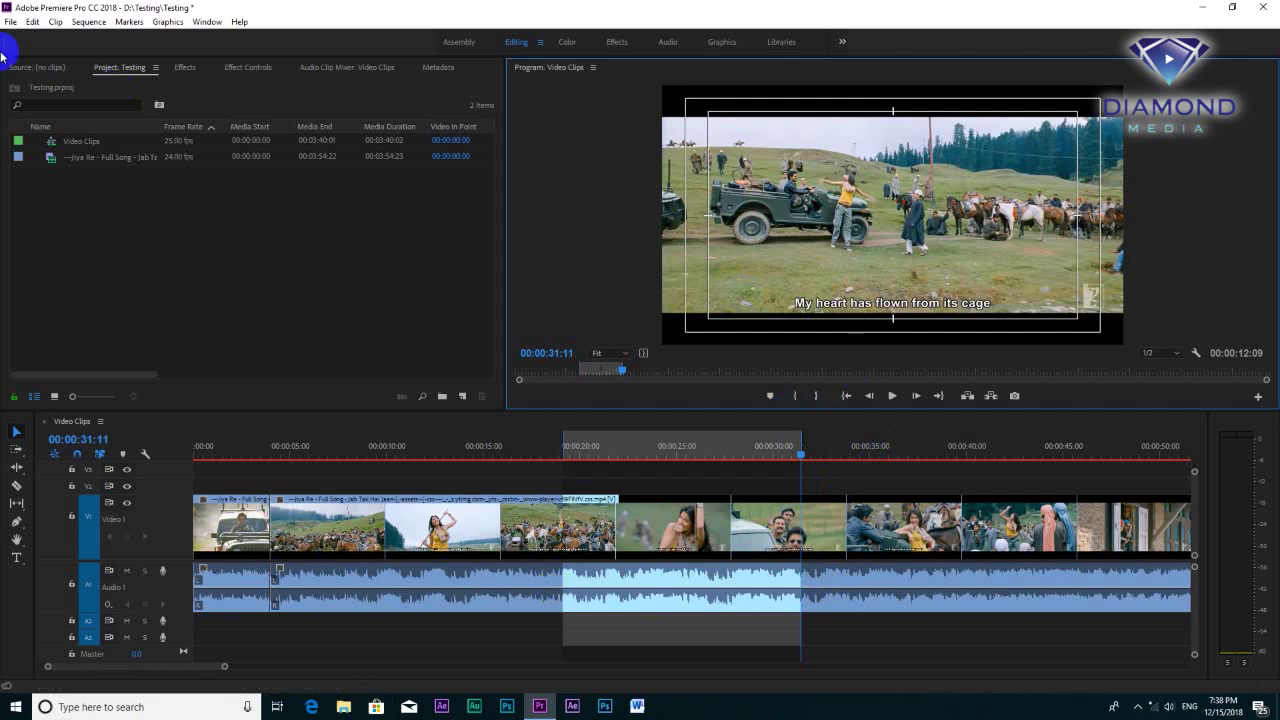
pyautogui.click(88, 21)
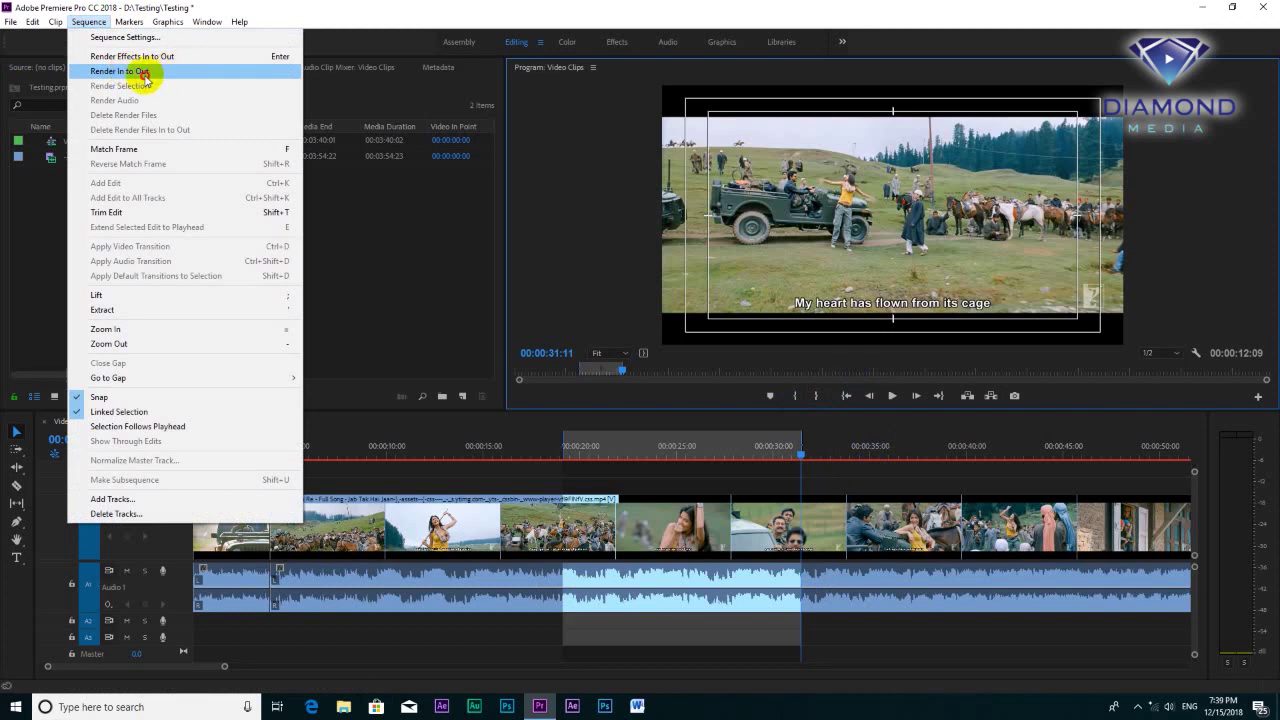
# - Render the In-to-Out range via Sequence > Render In to Out, stopping playback at 00:00:25:23
pyautogui.click(145, 72)
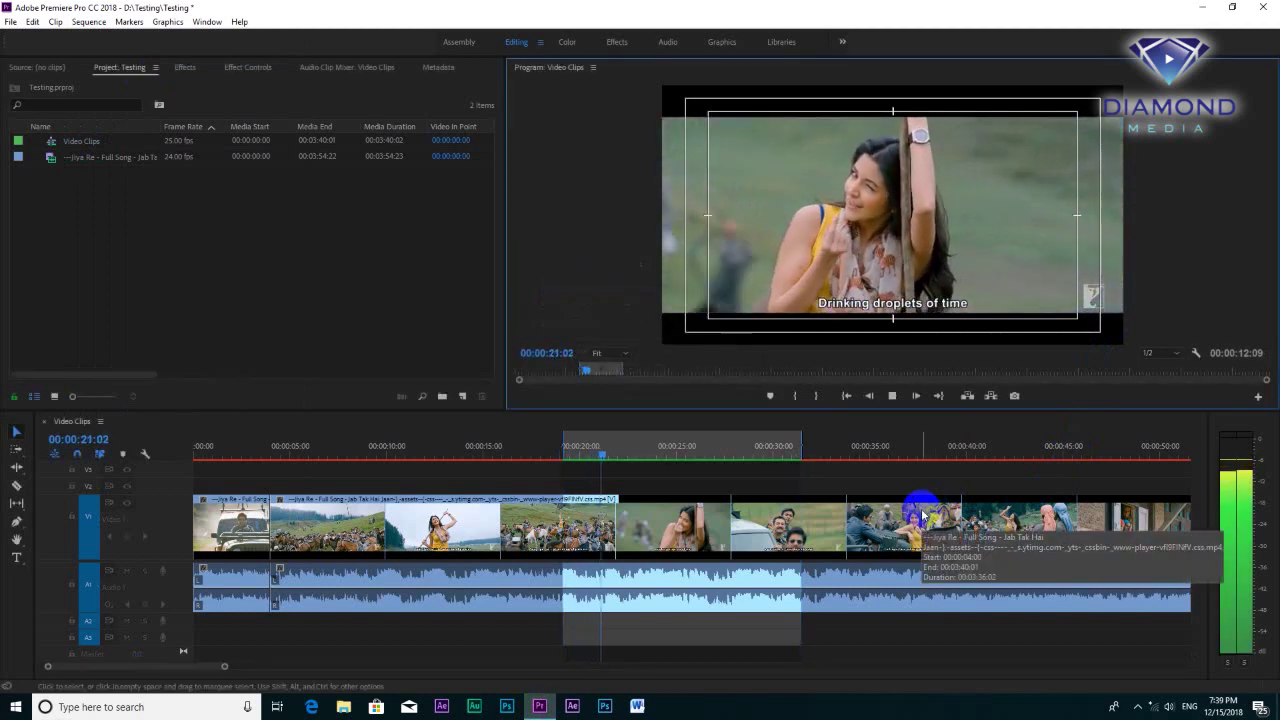
pyautogui.click(695, 457)
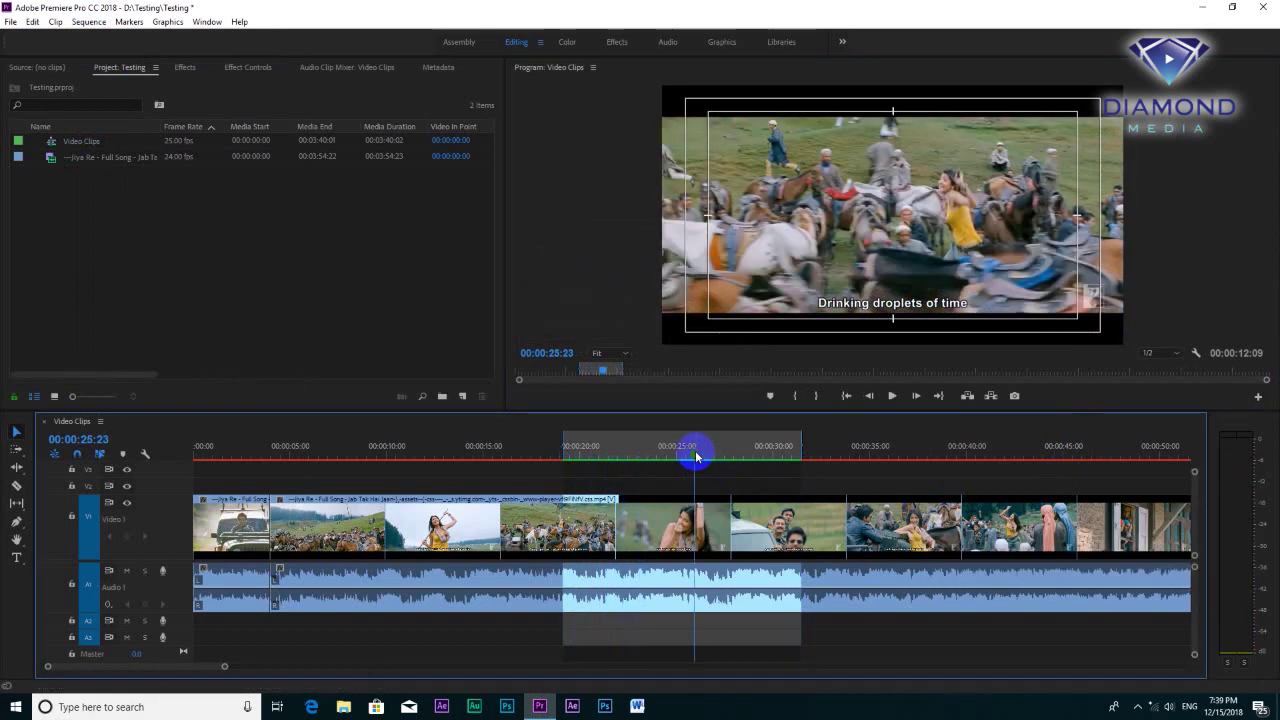
pyautogui.click(11, 22)
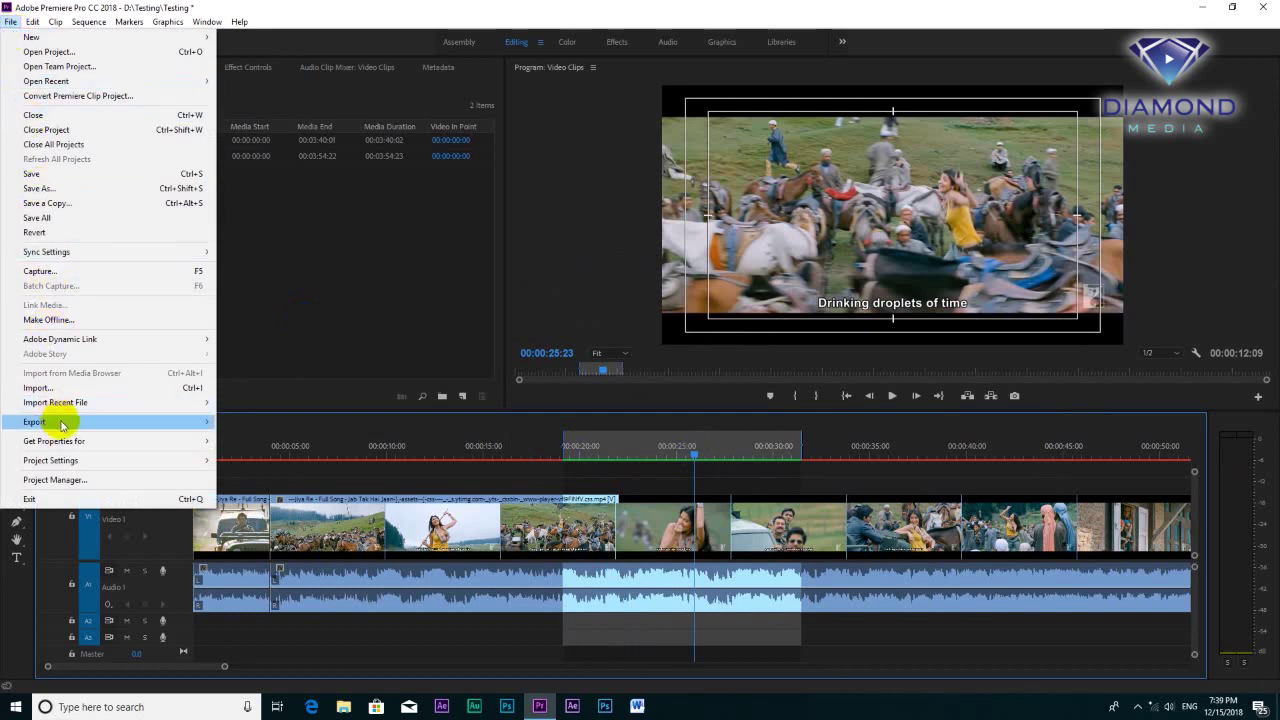
# - Open File > Export > Media and confirm H.264 as the export format
pyautogui.moveTo(120, 422)
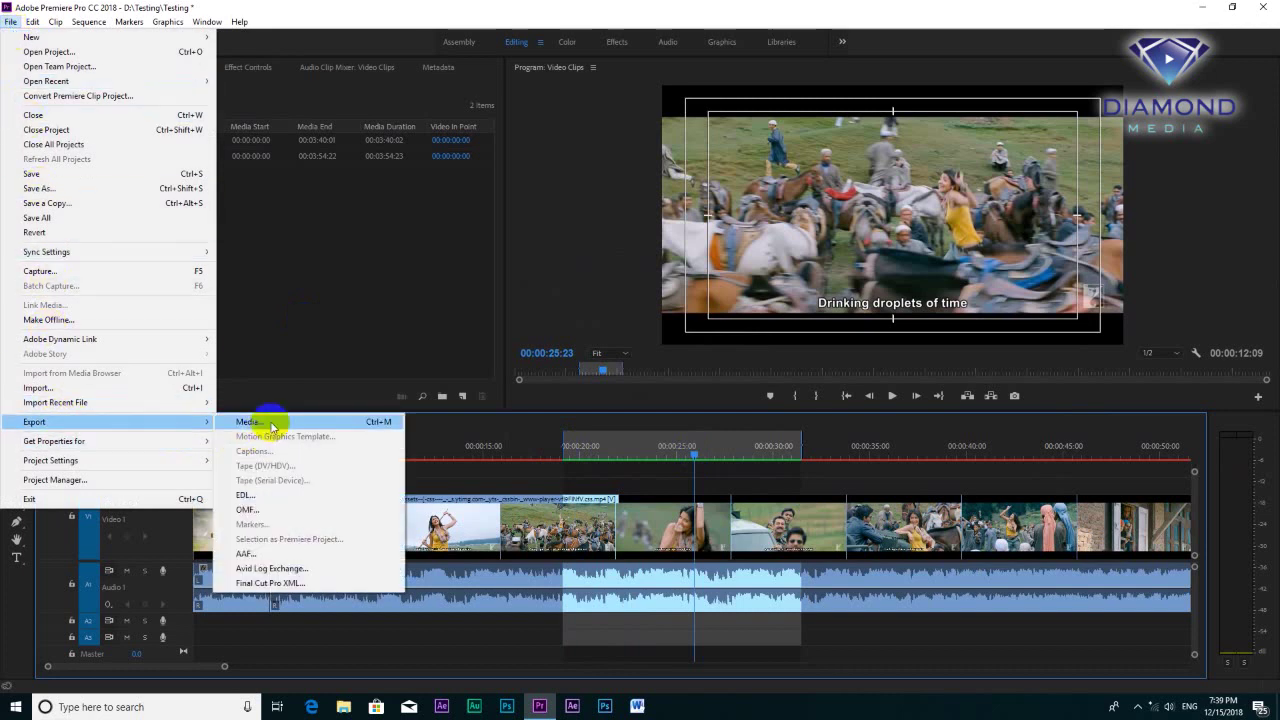
pyautogui.click(271, 423)
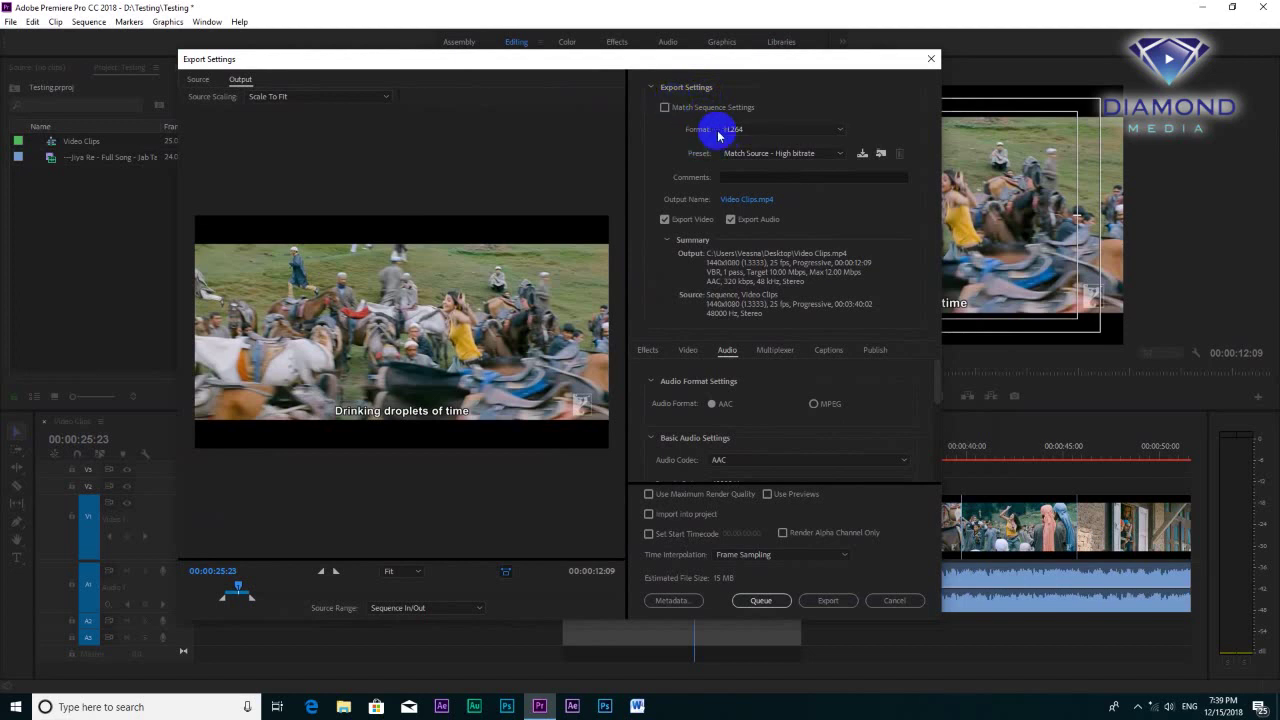
pyautogui.click(766, 129)
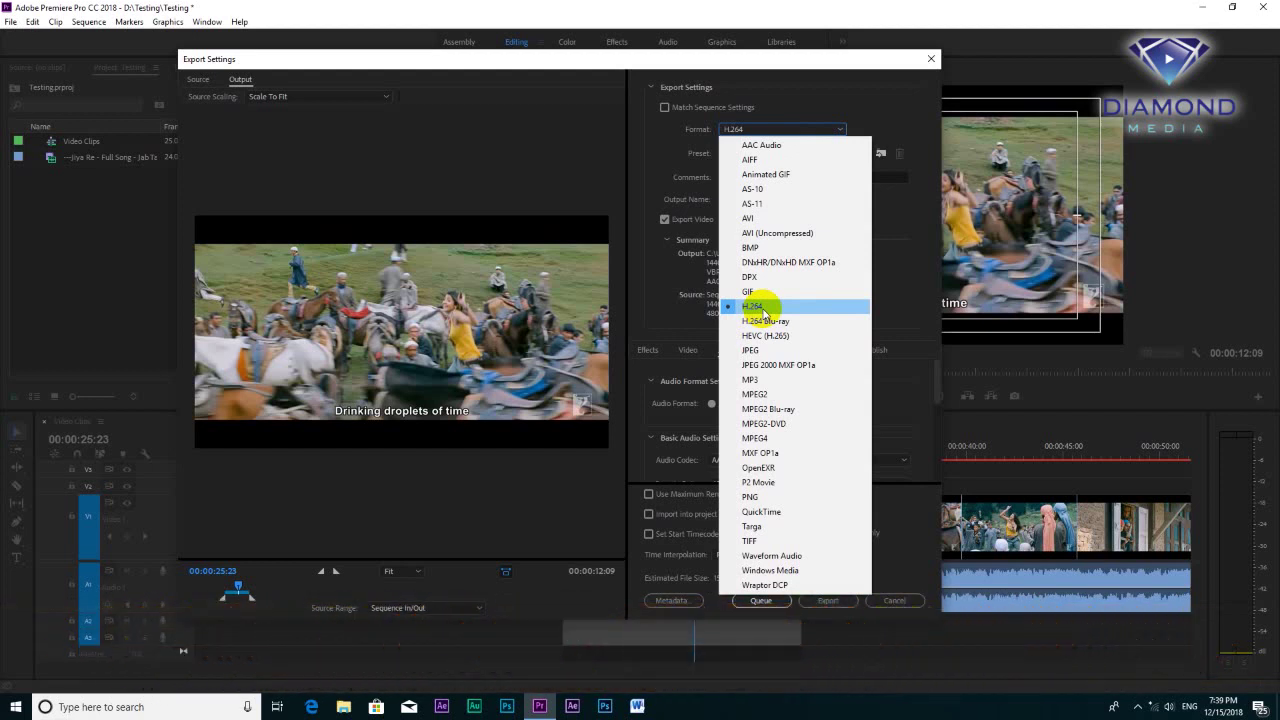
pyautogui.click(762, 310)
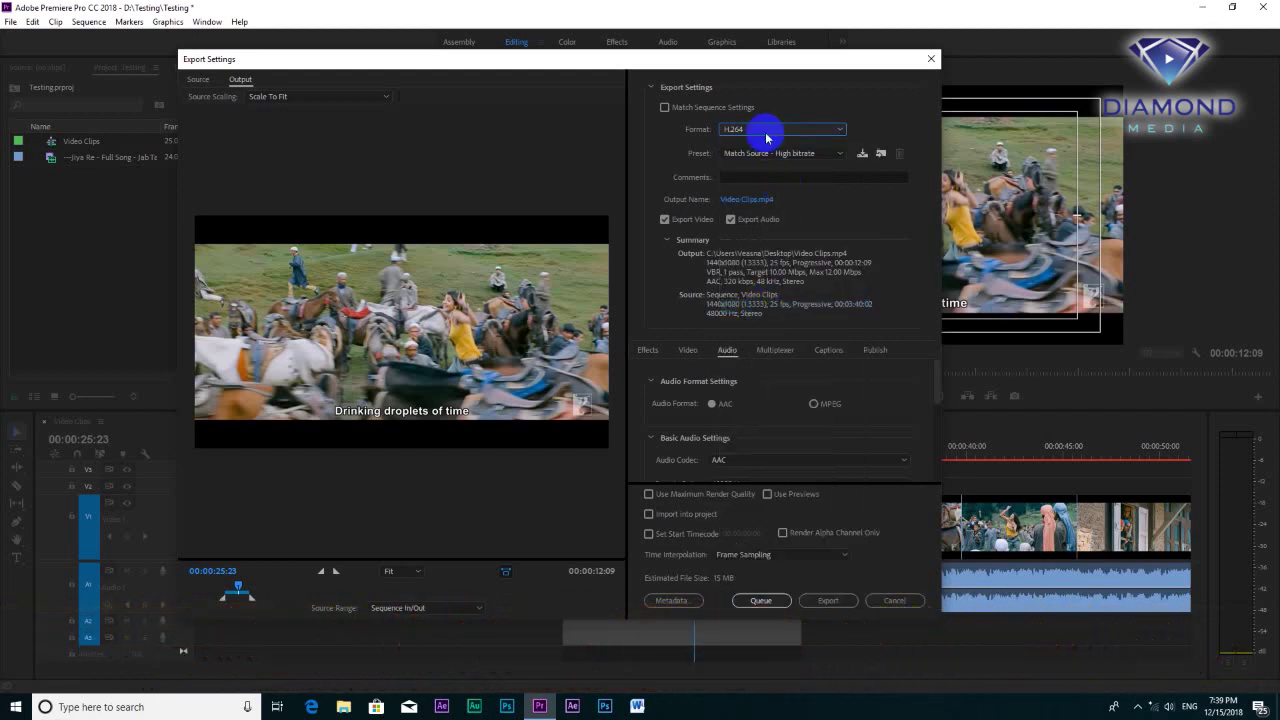
pyautogui.click(766, 131)
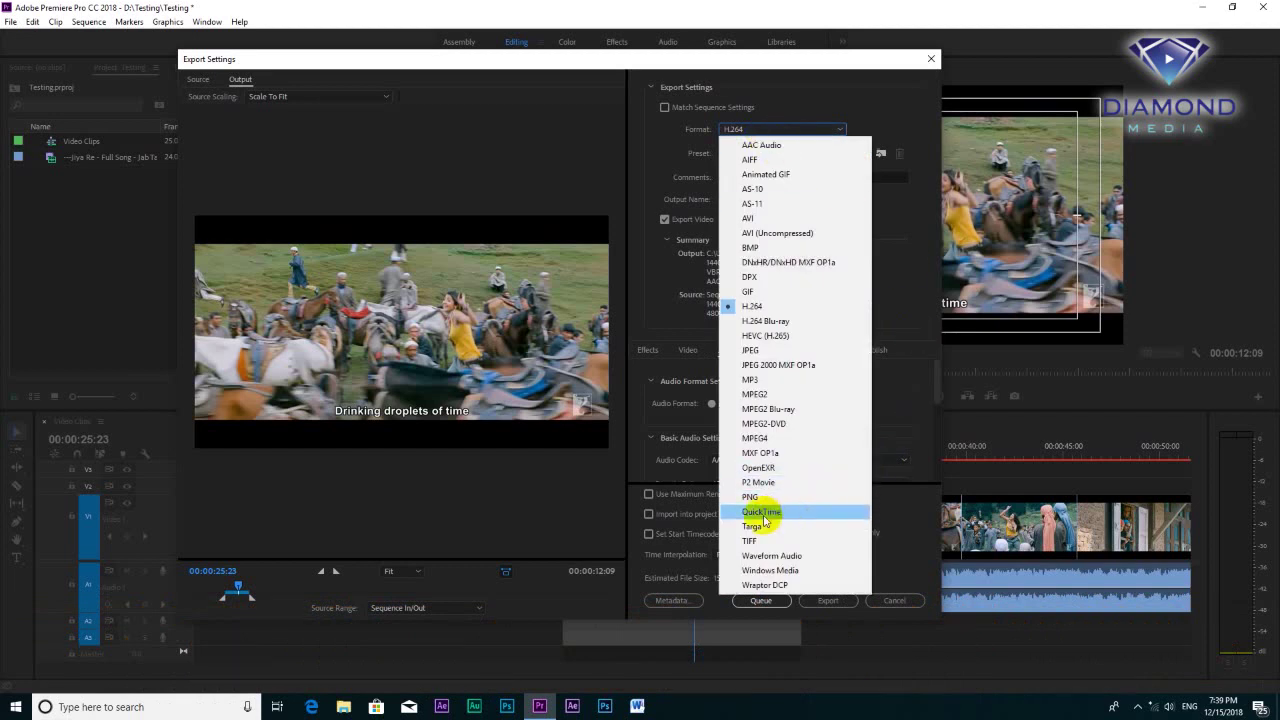
pyautogui.click(752, 307)
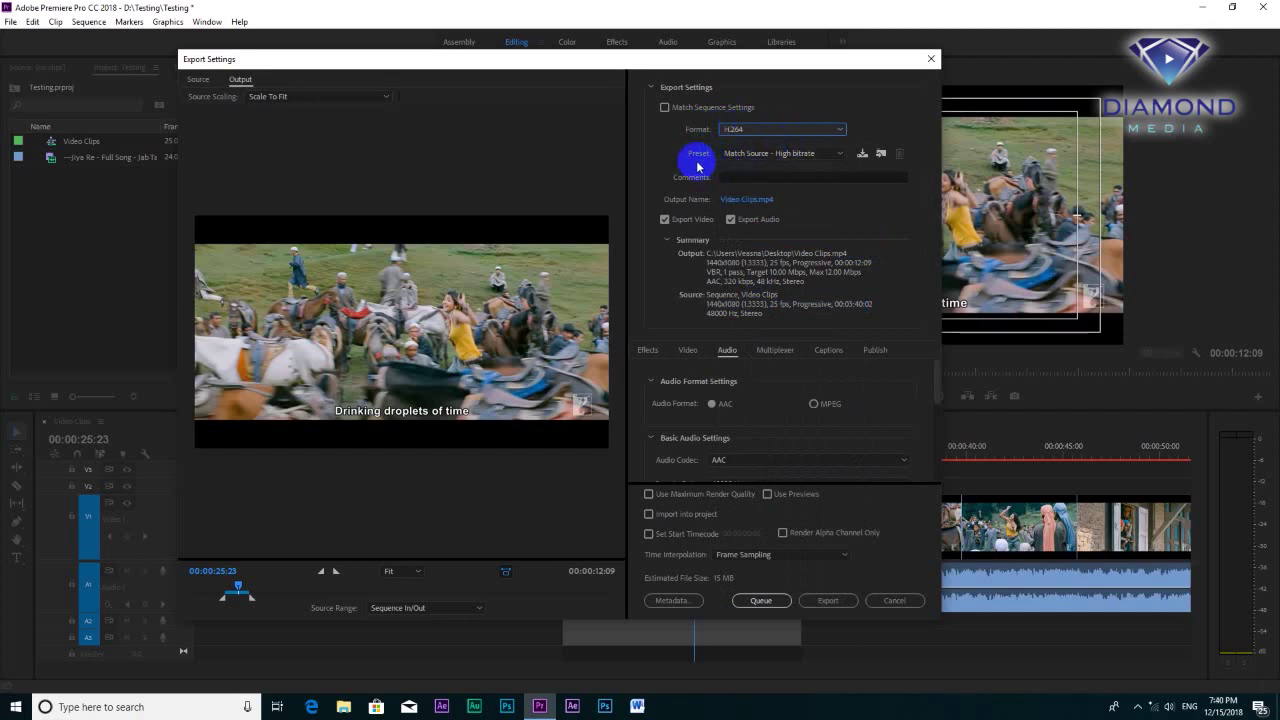
# - Try the High Quality, Facebook and YouTube 1080p HD presets, settling on High Quality 1080p HD
pyautogui.click(758, 157)
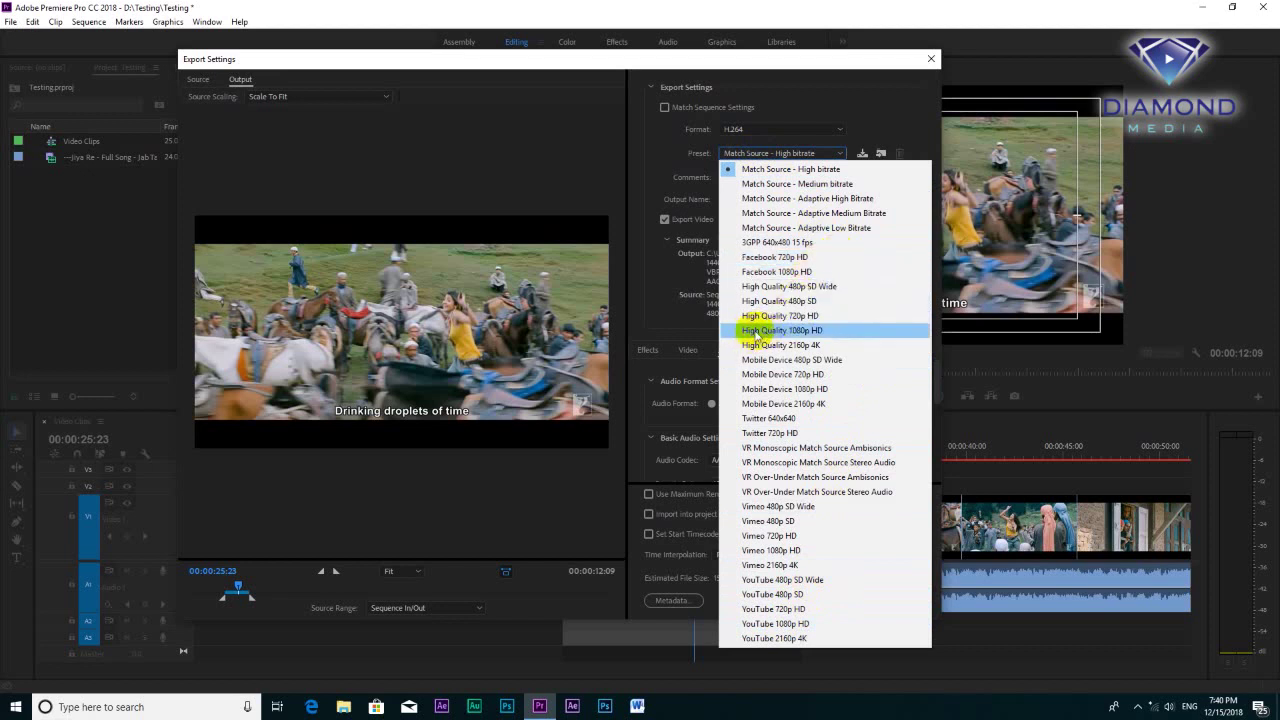
pyautogui.click(817, 331)
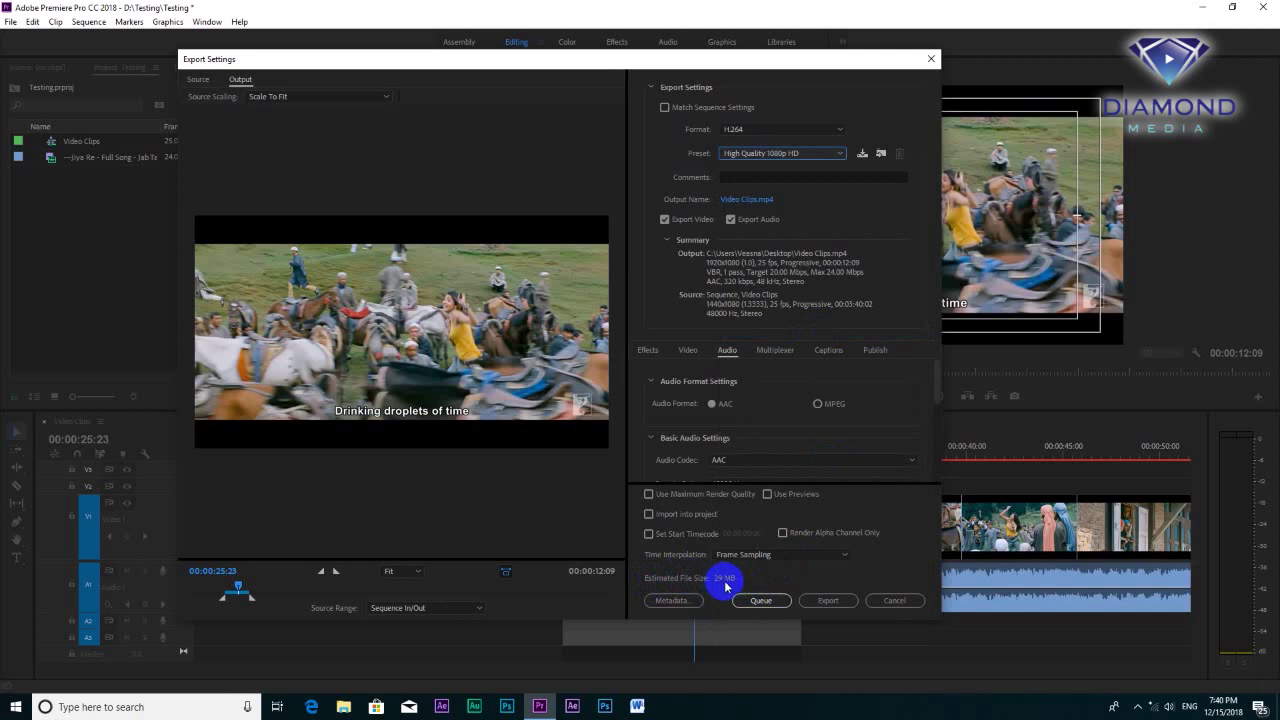
pyautogui.click(809, 155)
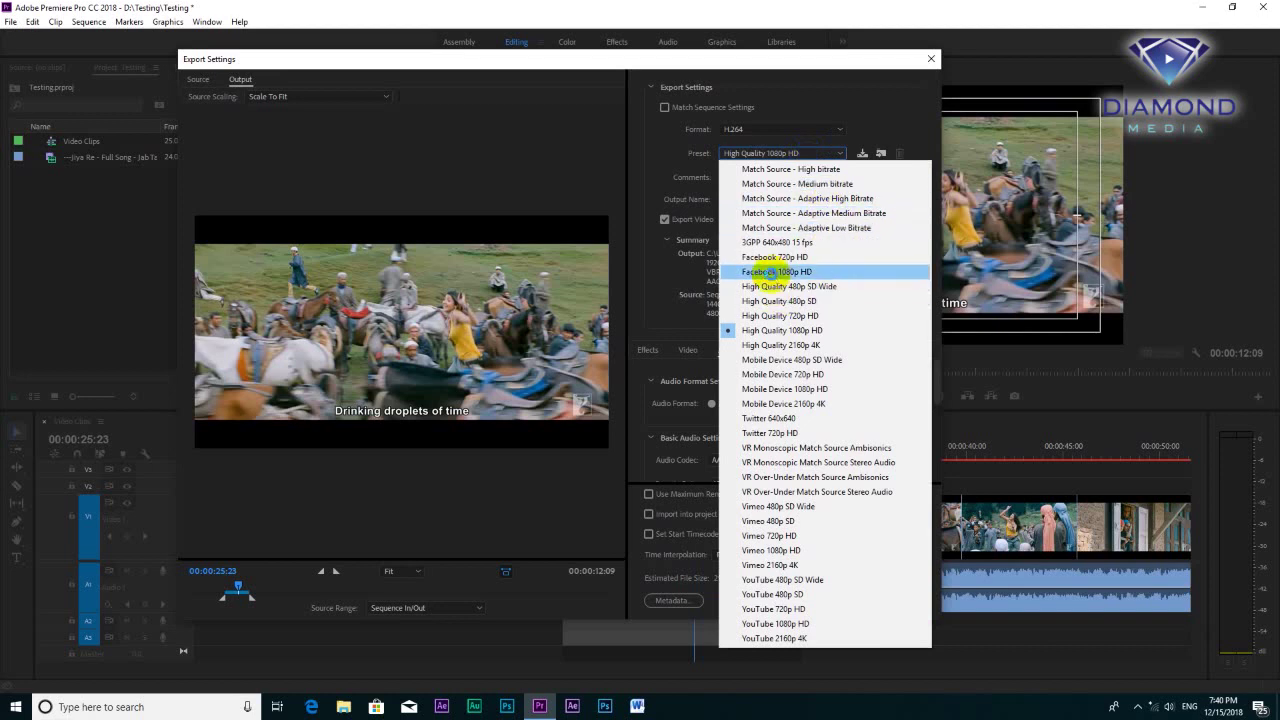
pyautogui.click(771, 272)
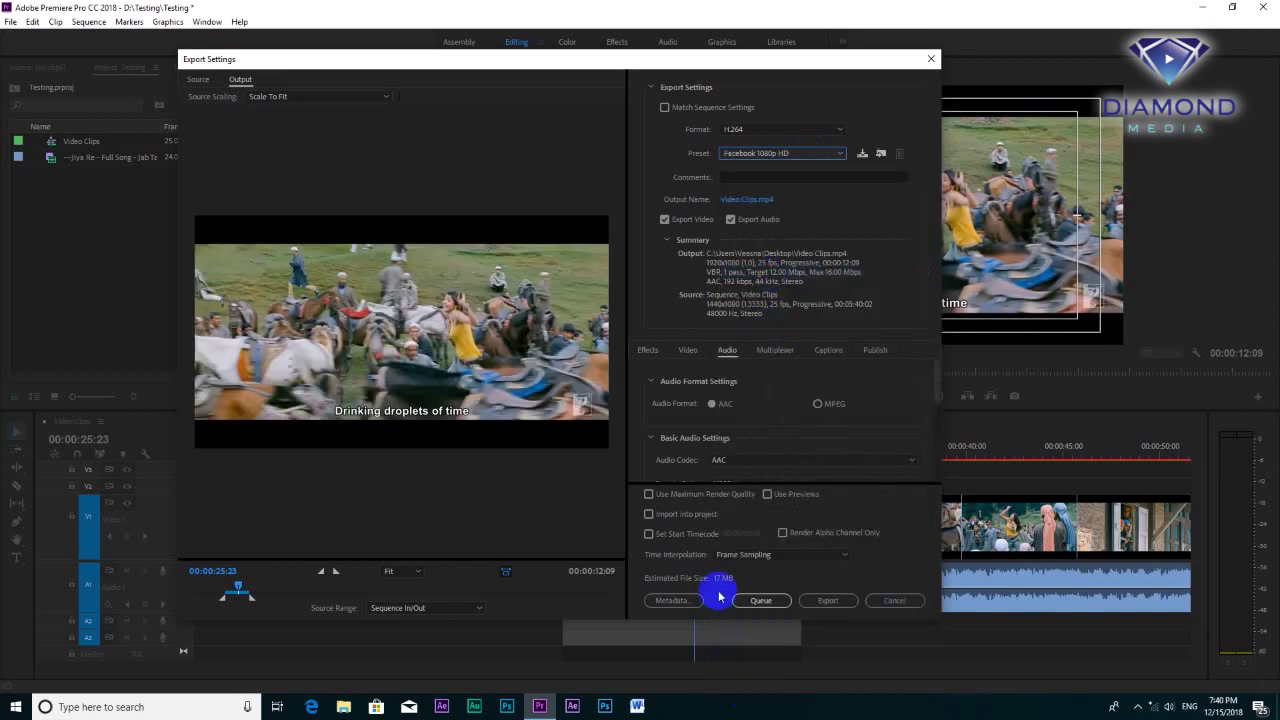
pyautogui.click(806, 155)
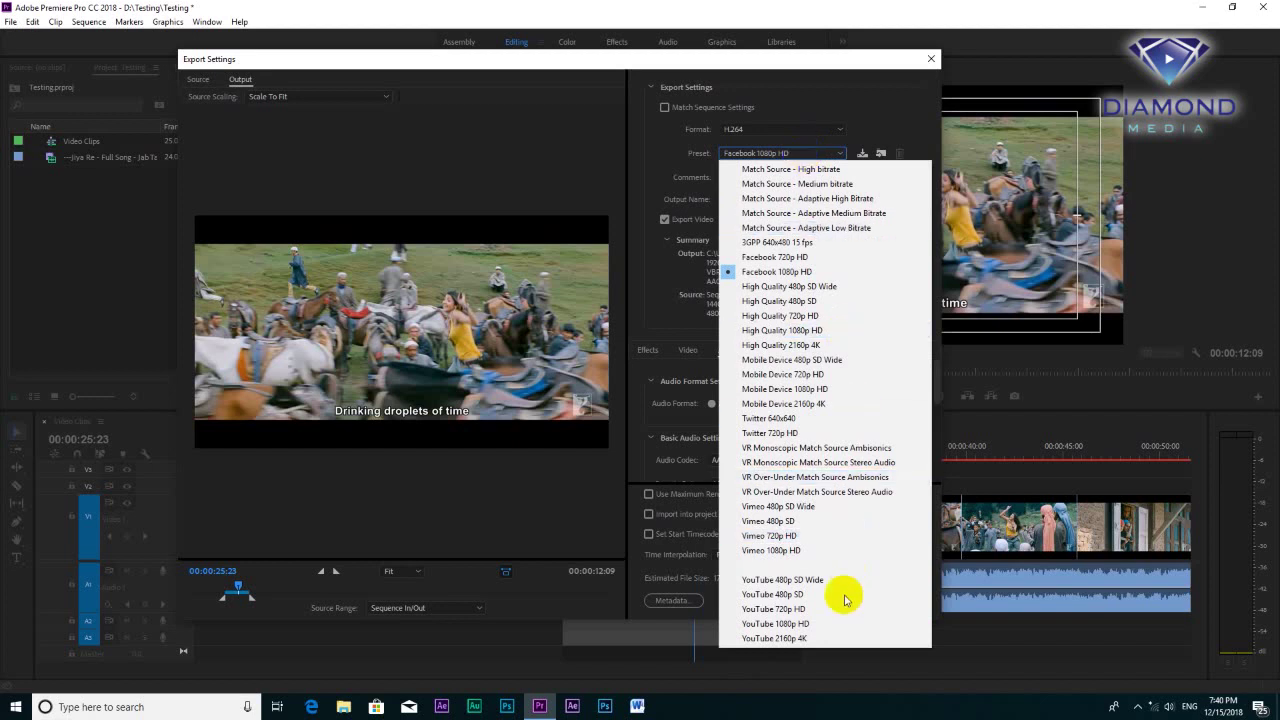
pyautogui.click(810, 624)
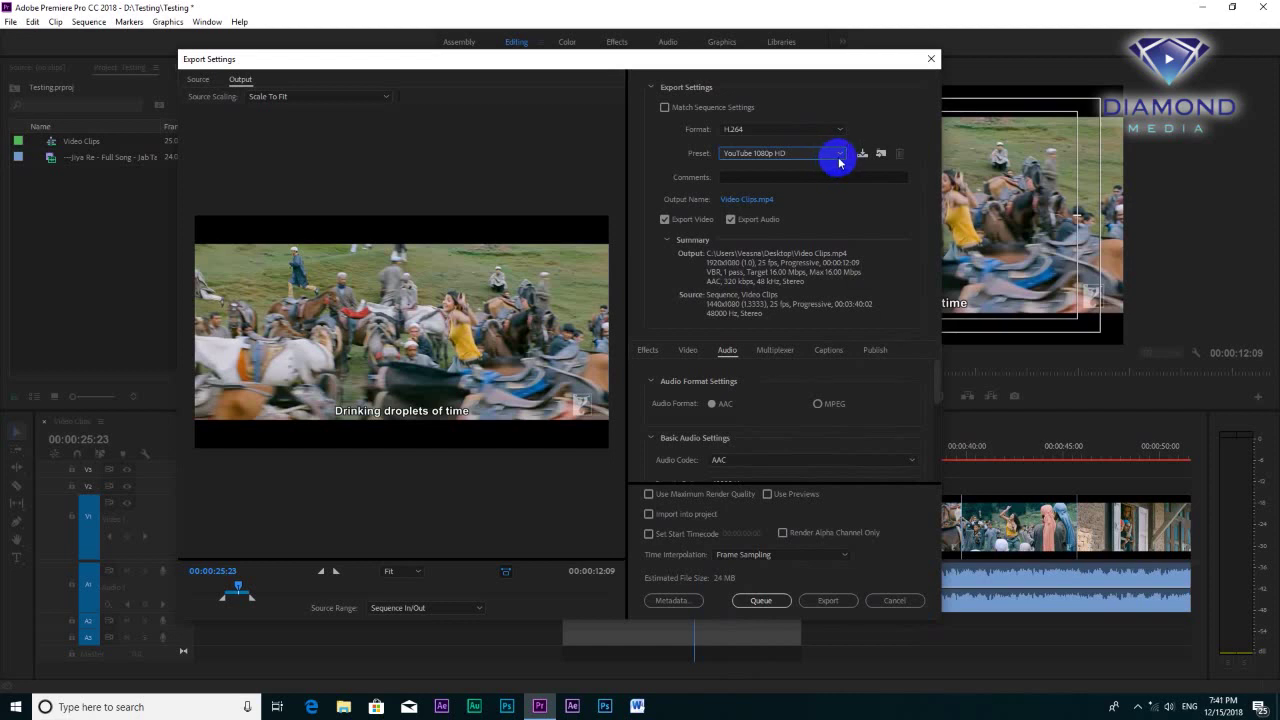
pyautogui.scroll(3, 830, 158)
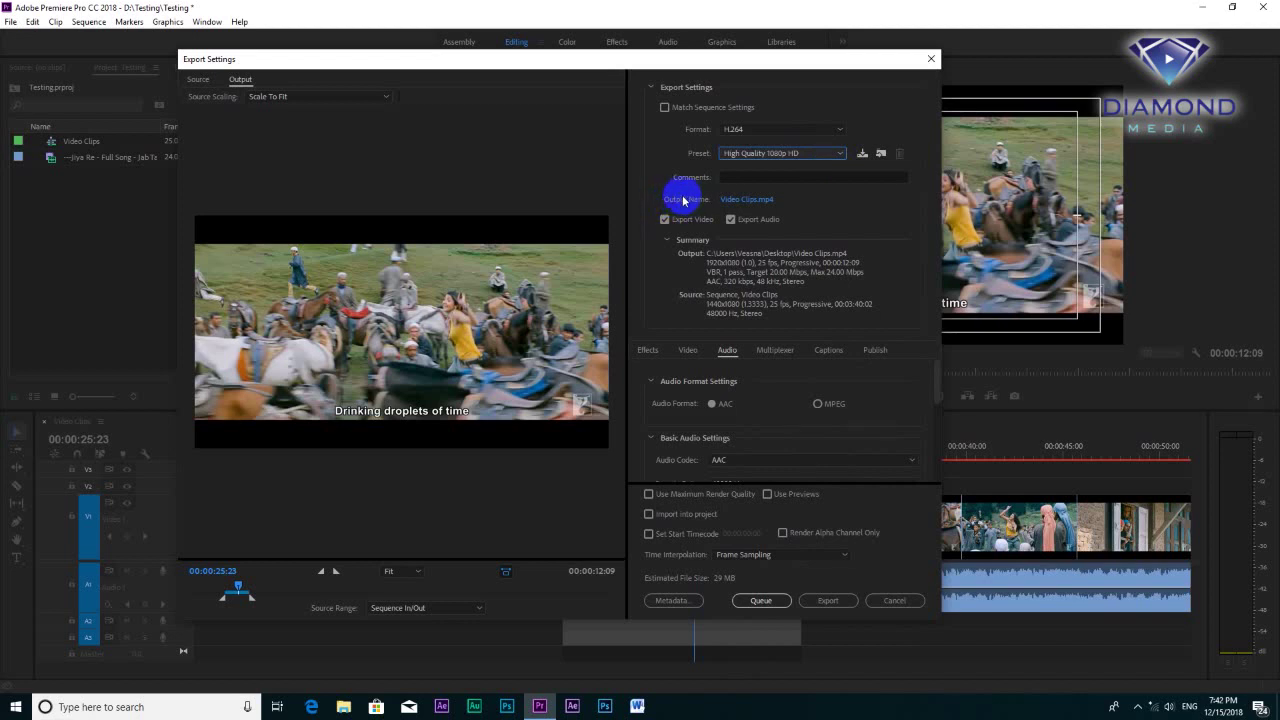
# - Set the output file to Testing Export.mp4 in the D:\Testing folder
pyautogui.click(738, 204)
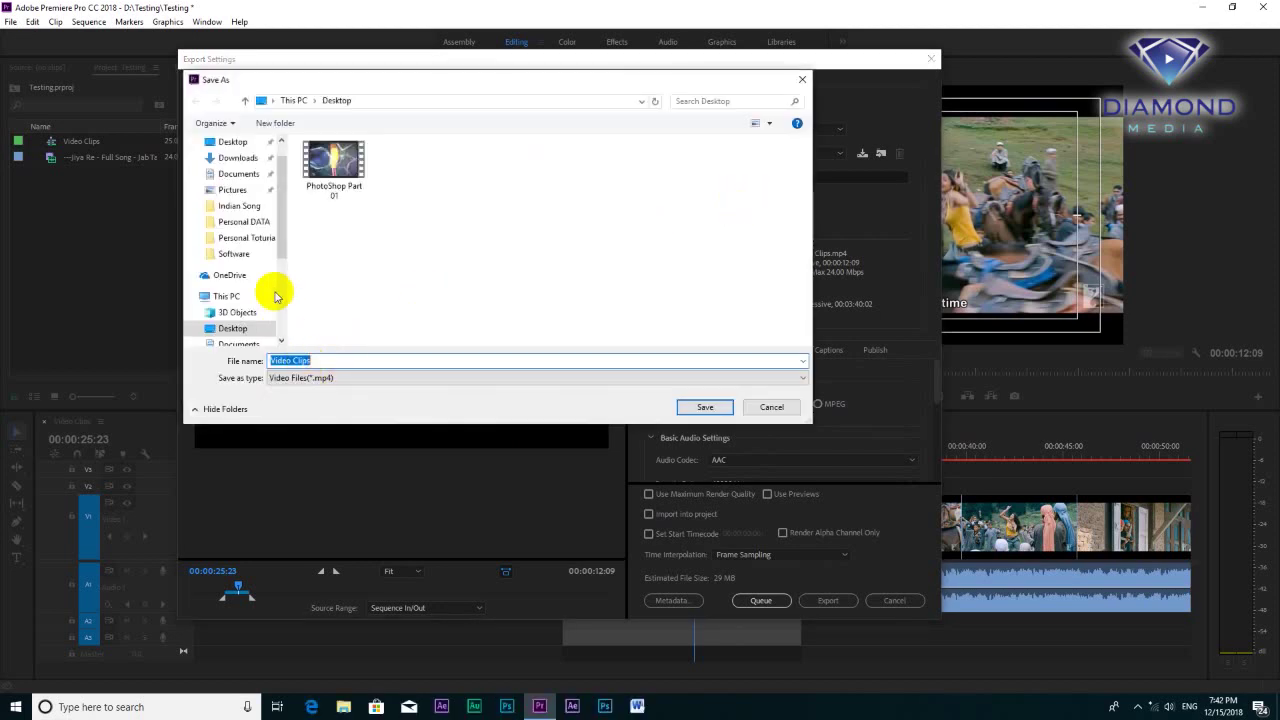
pyautogui.moveTo(280, 251); pyautogui.dragTo(283, 287)
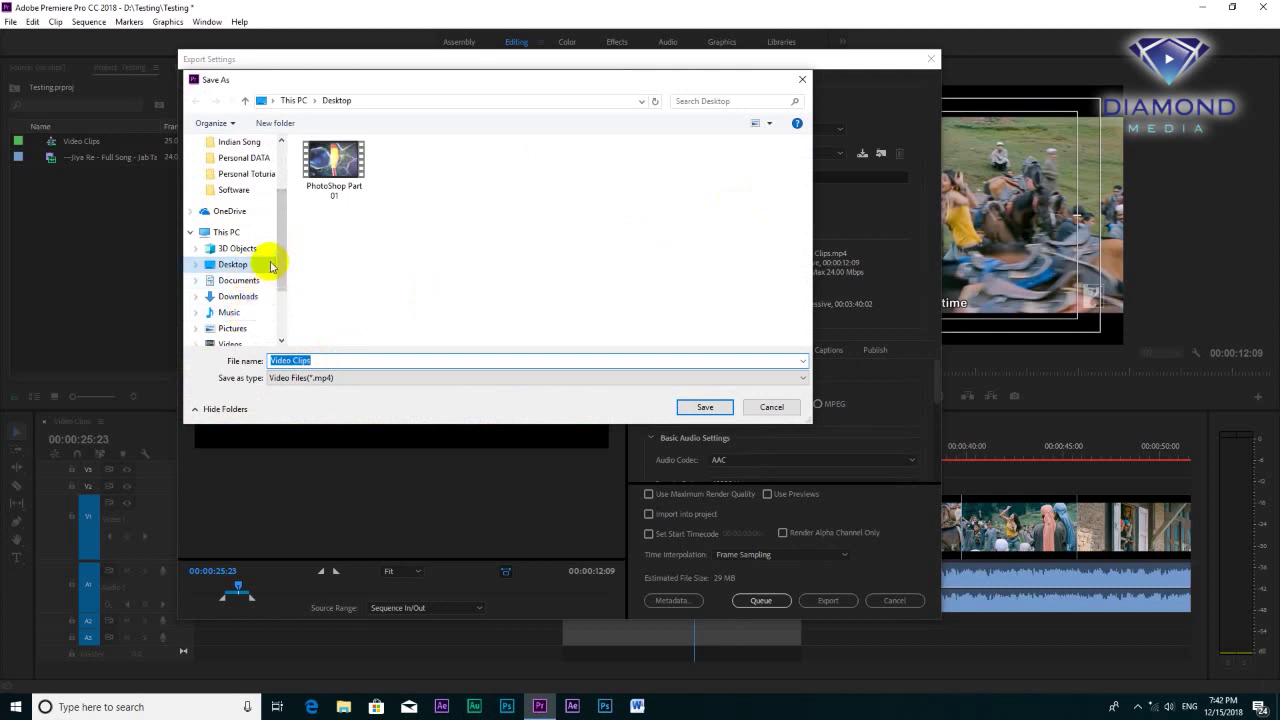
pyautogui.scroll(-2, 262, 265)
pyautogui.click(250, 313)
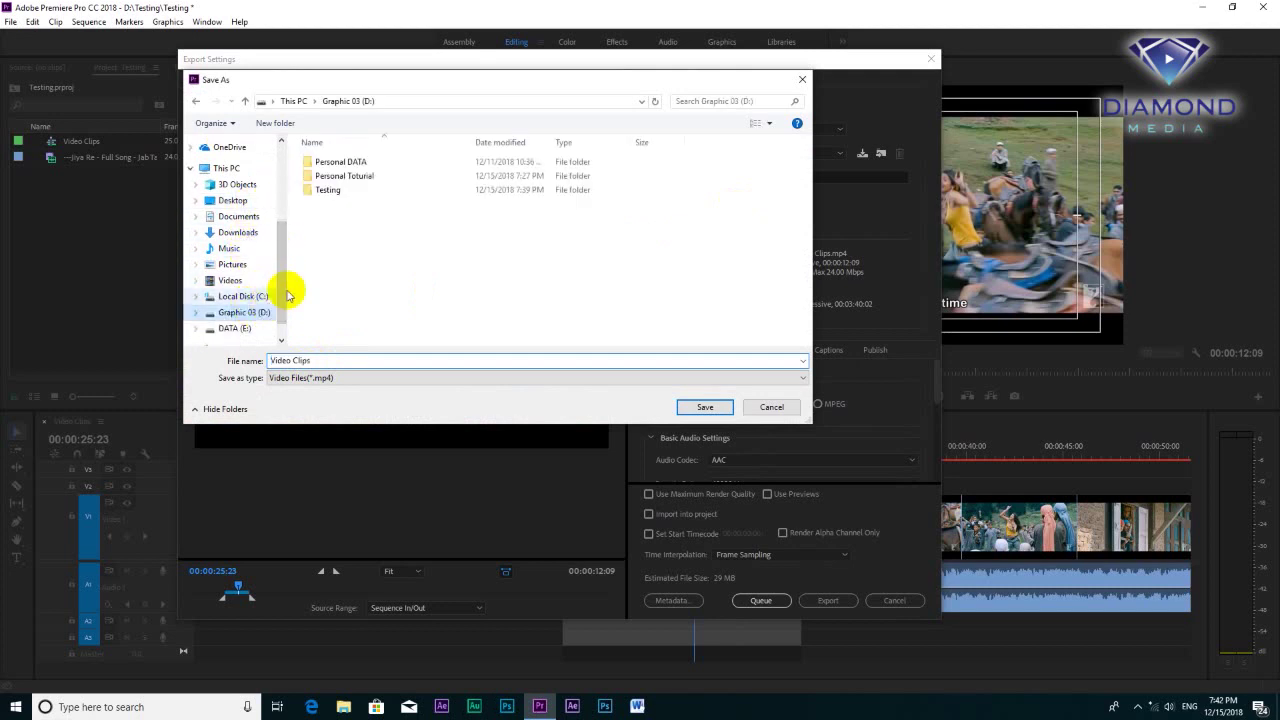
pyautogui.doubleClick(323, 189)
pyautogui.click(361, 360)
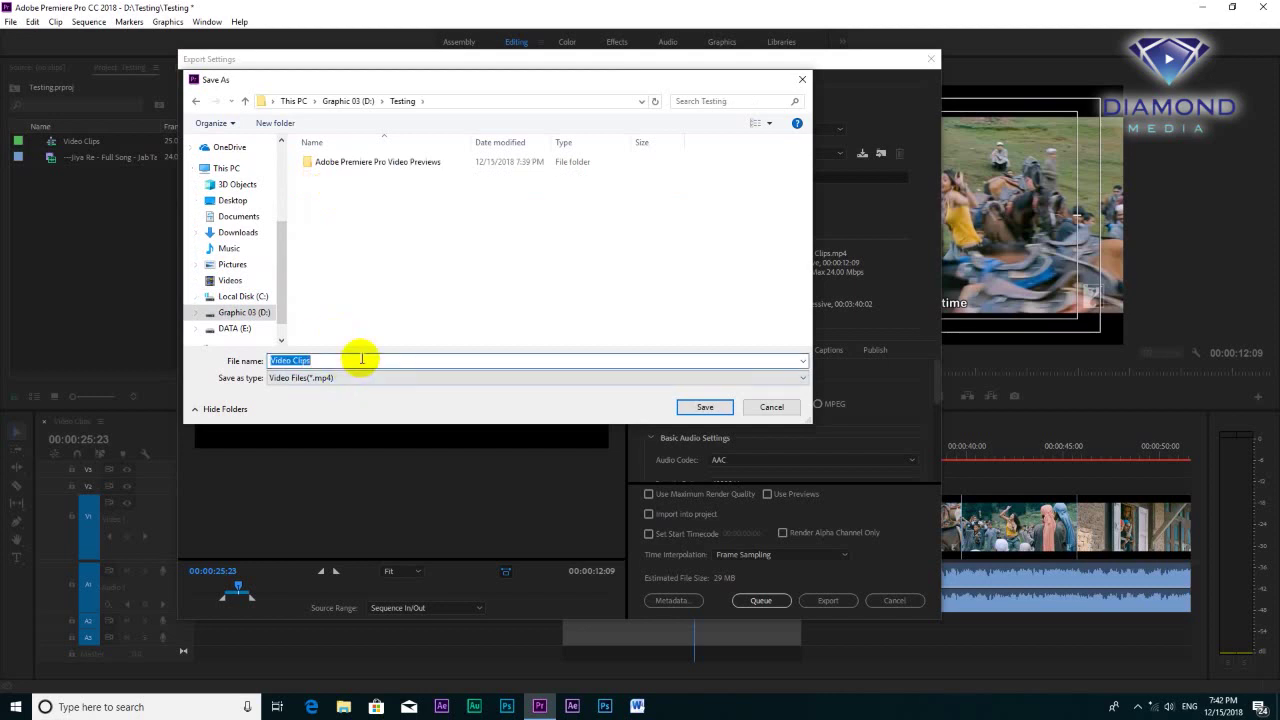
pyautogui.write('Testin')
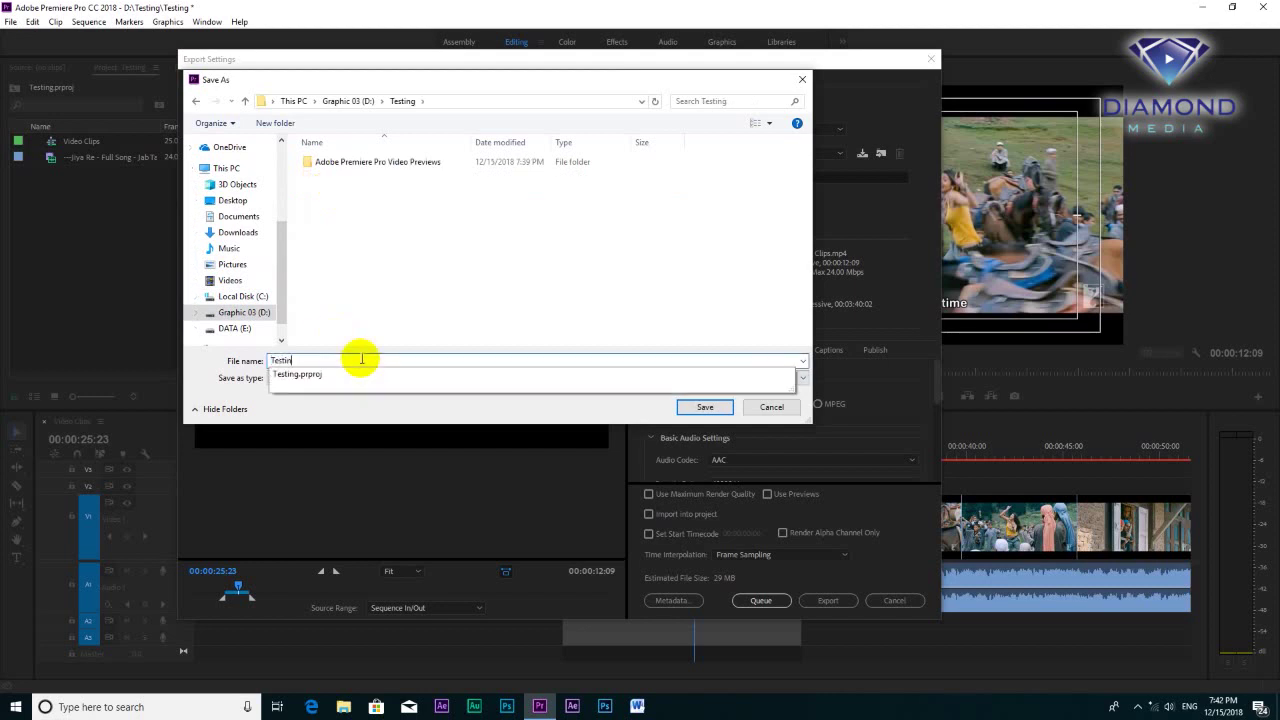
pyautogui.click(705, 407)
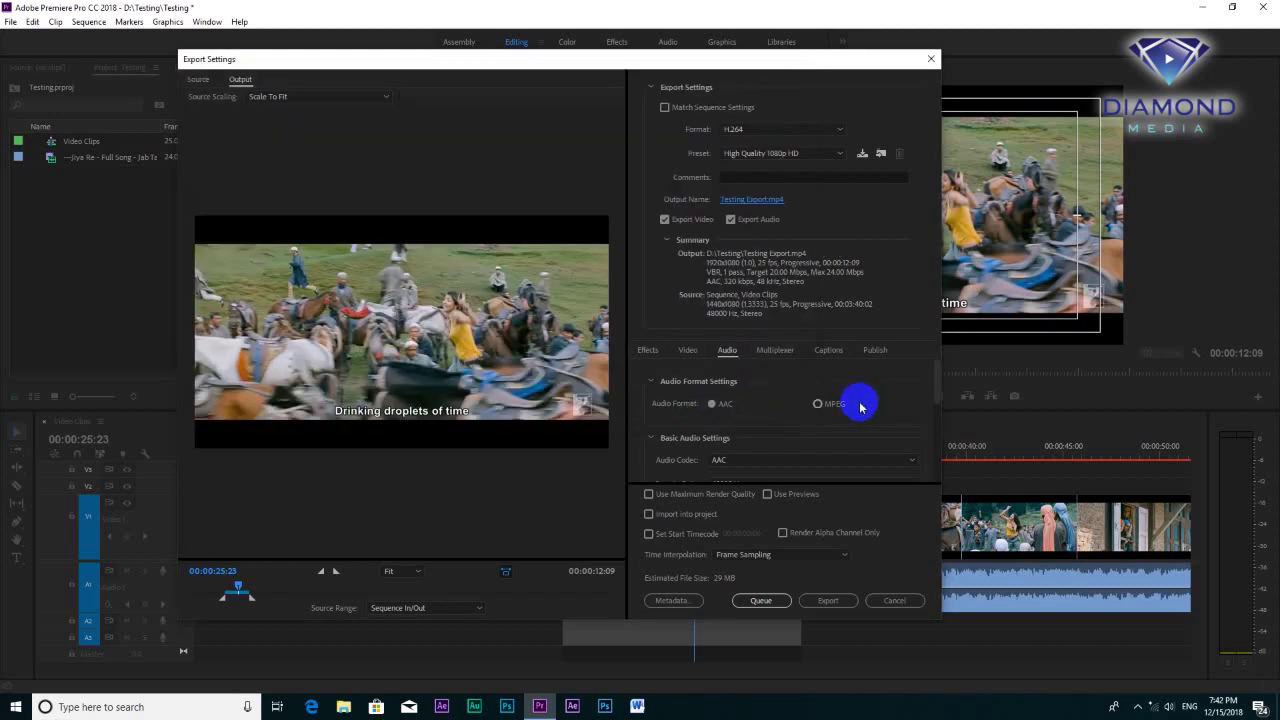
pyautogui.click(688, 352)
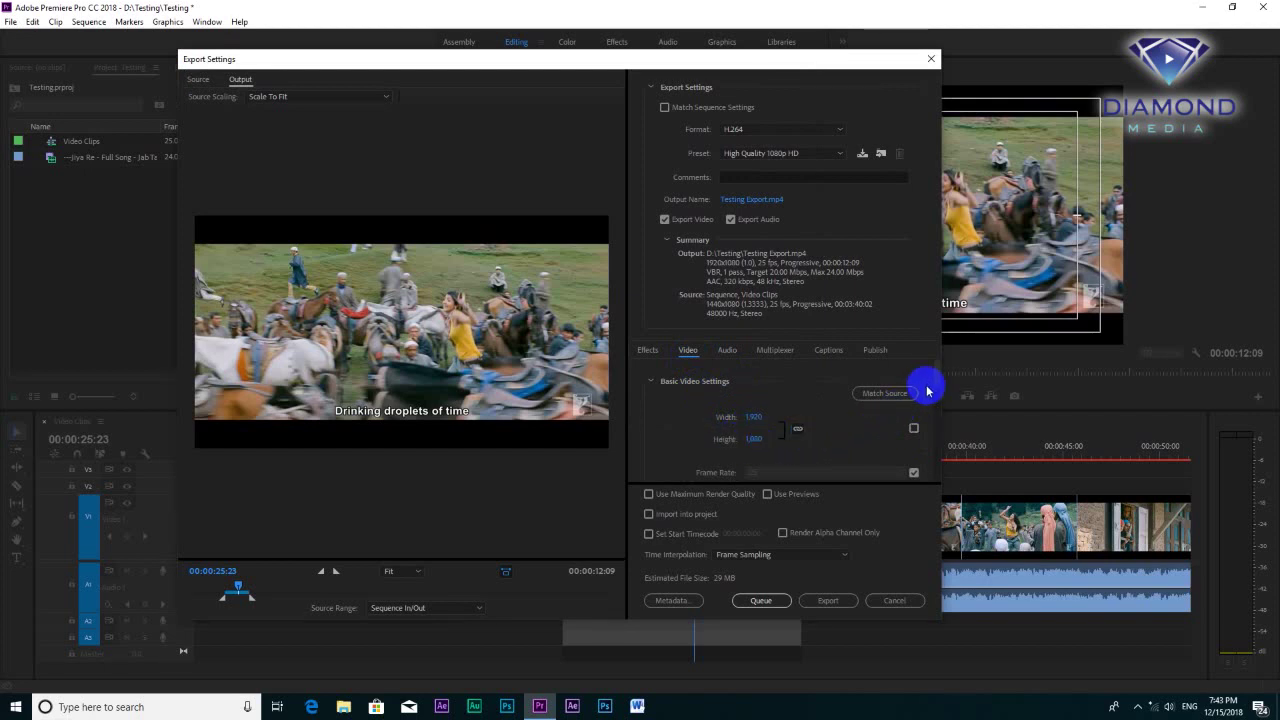
pyautogui.moveTo(939, 377); pyautogui.dragTo(934, 446)
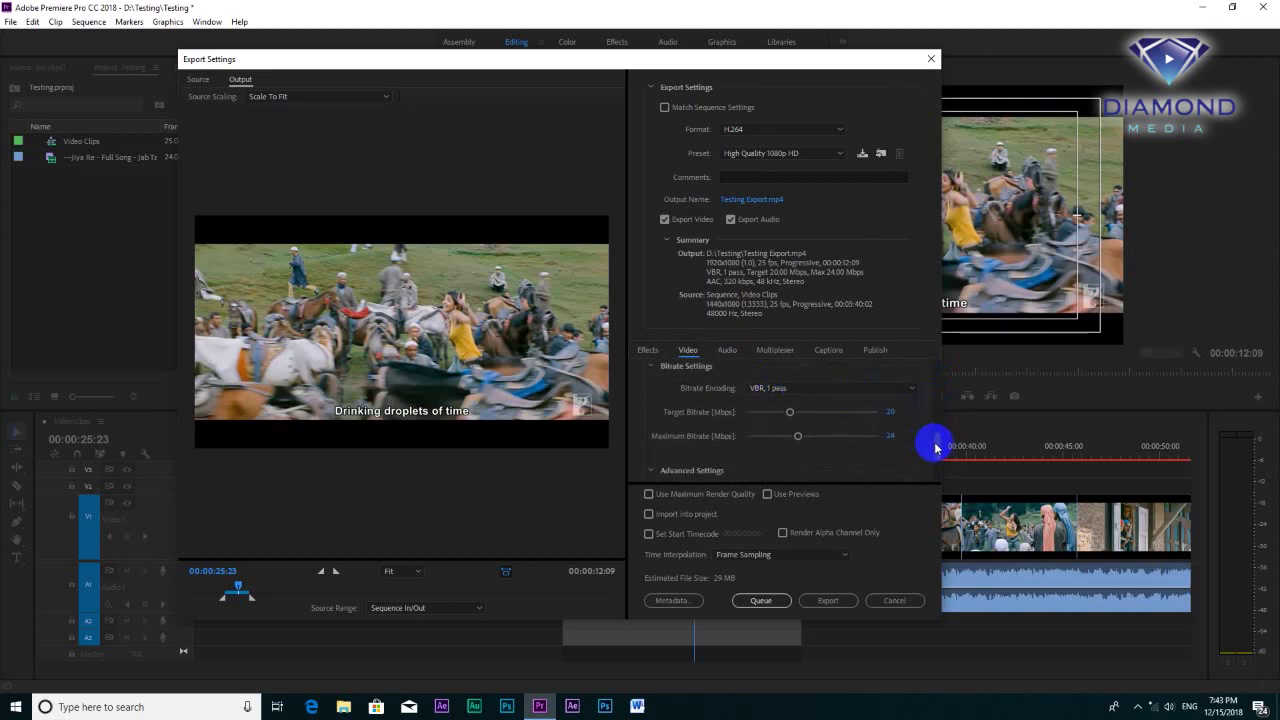
pyautogui.moveTo(938, 450); pyautogui.dragTo(936, 473)
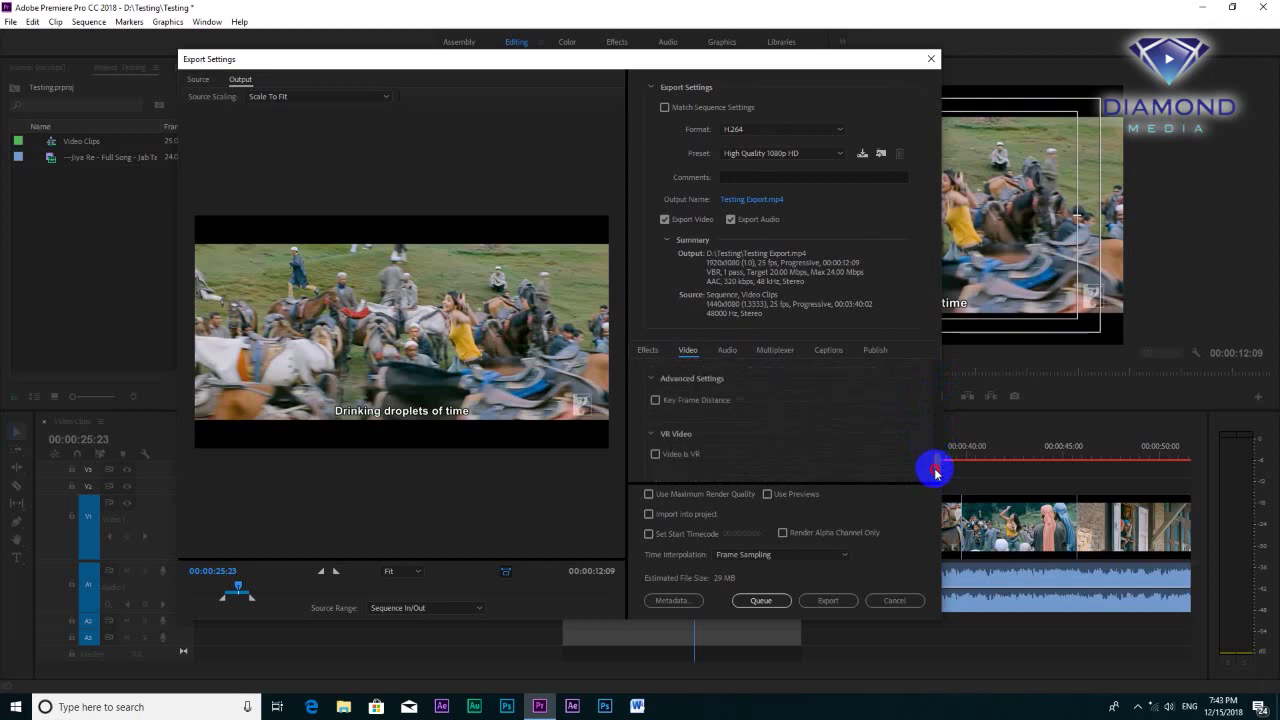
pyautogui.click(729, 352)
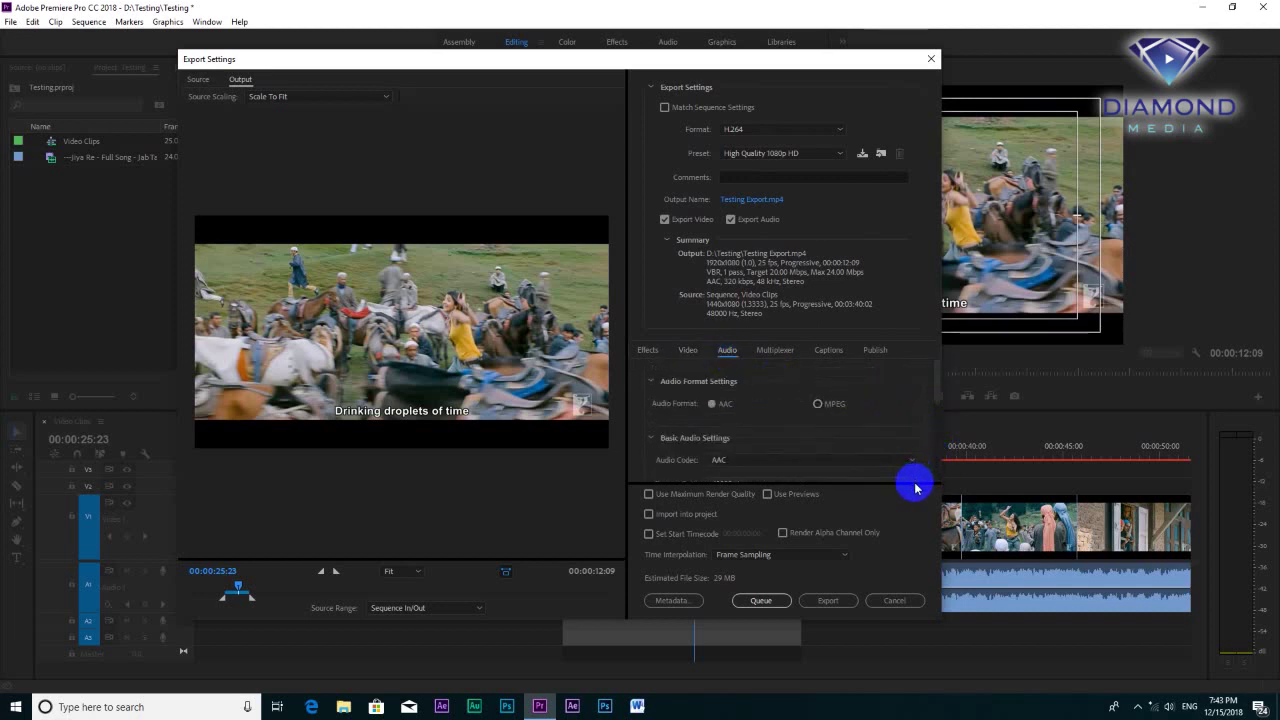
pyautogui.scroll(-2, 937, 395)
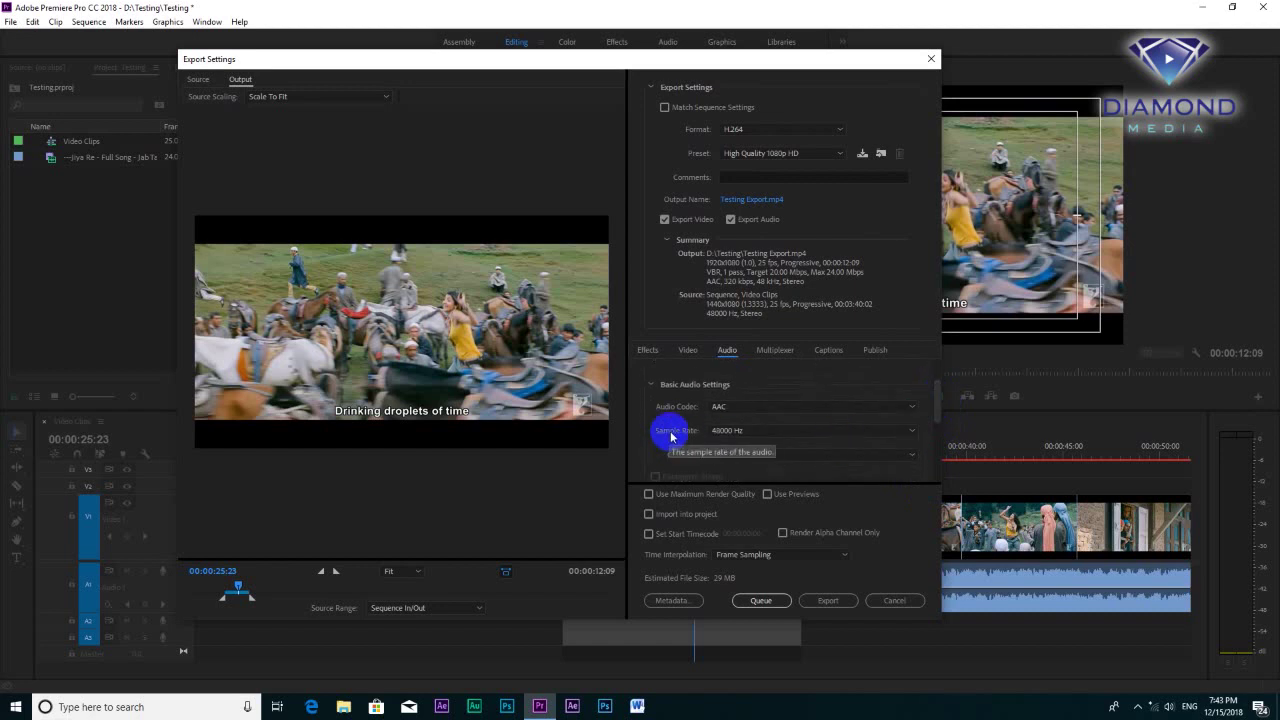
pyautogui.click(761, 432)
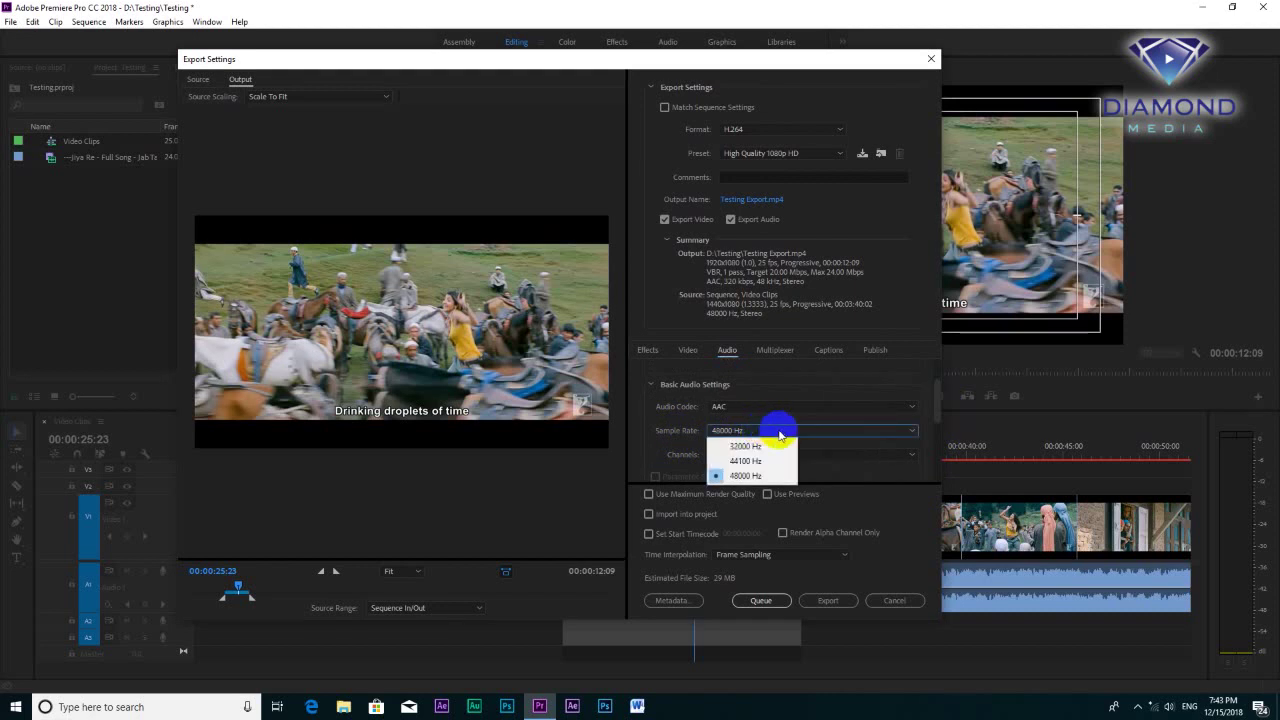
pyautogui.click(931, 326)
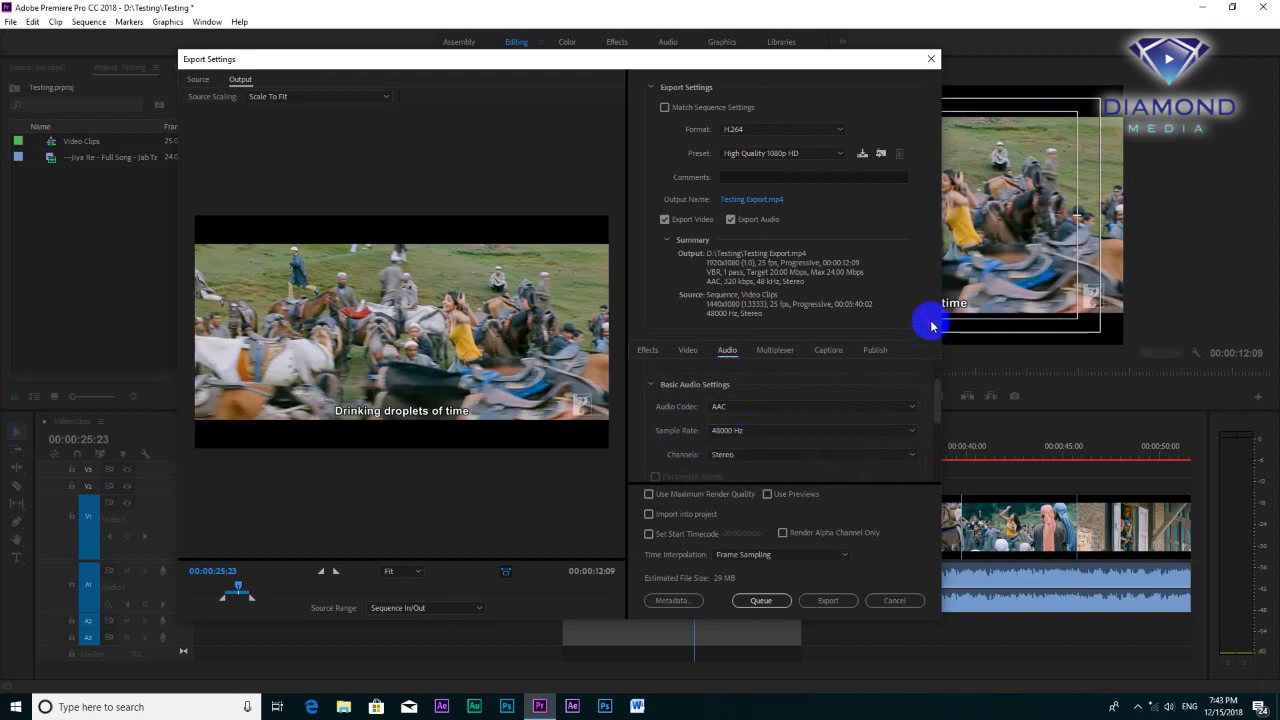
pyautogui.click(741, 458)
pyautogui.click(741, 458)
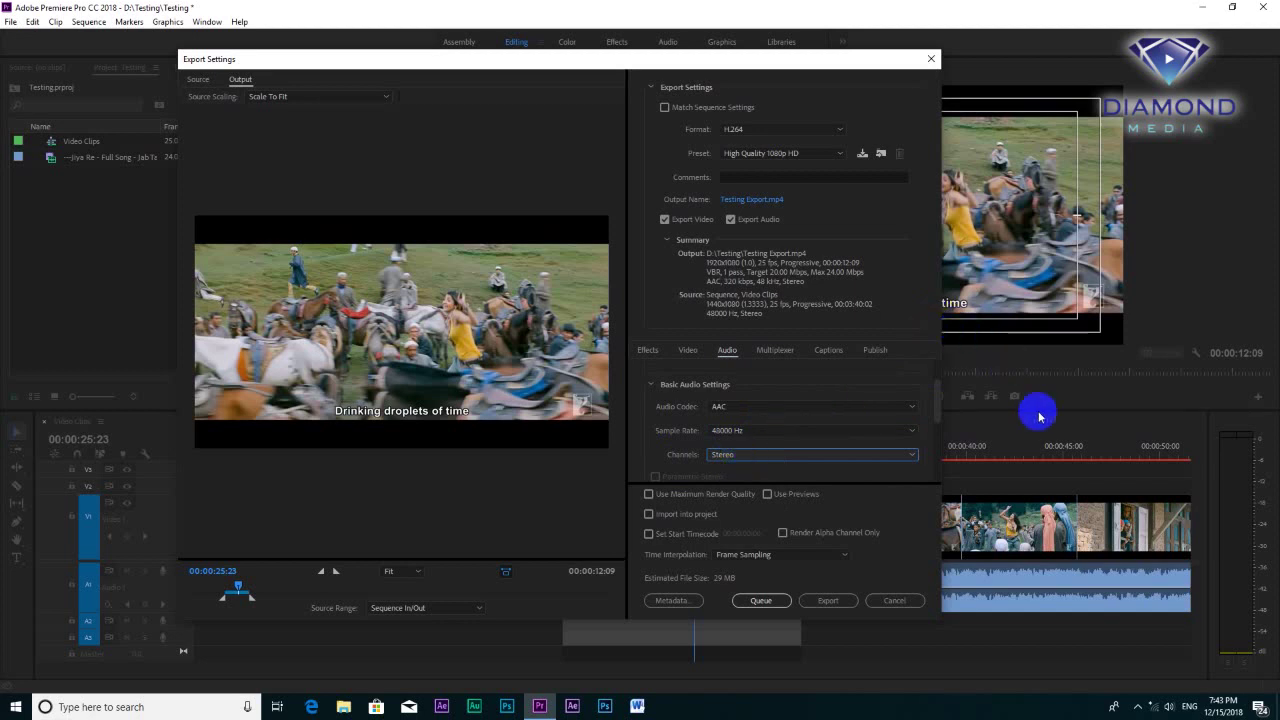
pyautogui.click(826, 604)
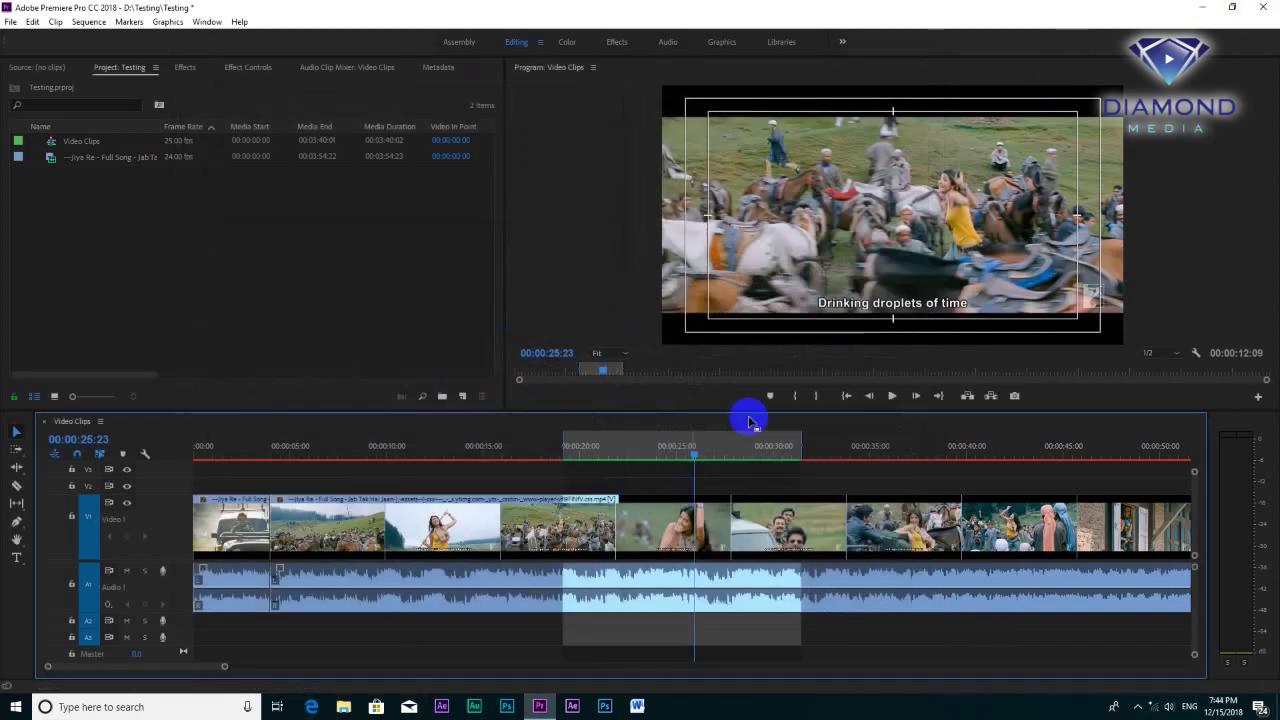
# - Export the 00:00:12:09 marked range to Testing Export.mp4 in D:\Testing
pyautogui.click(556, 322)
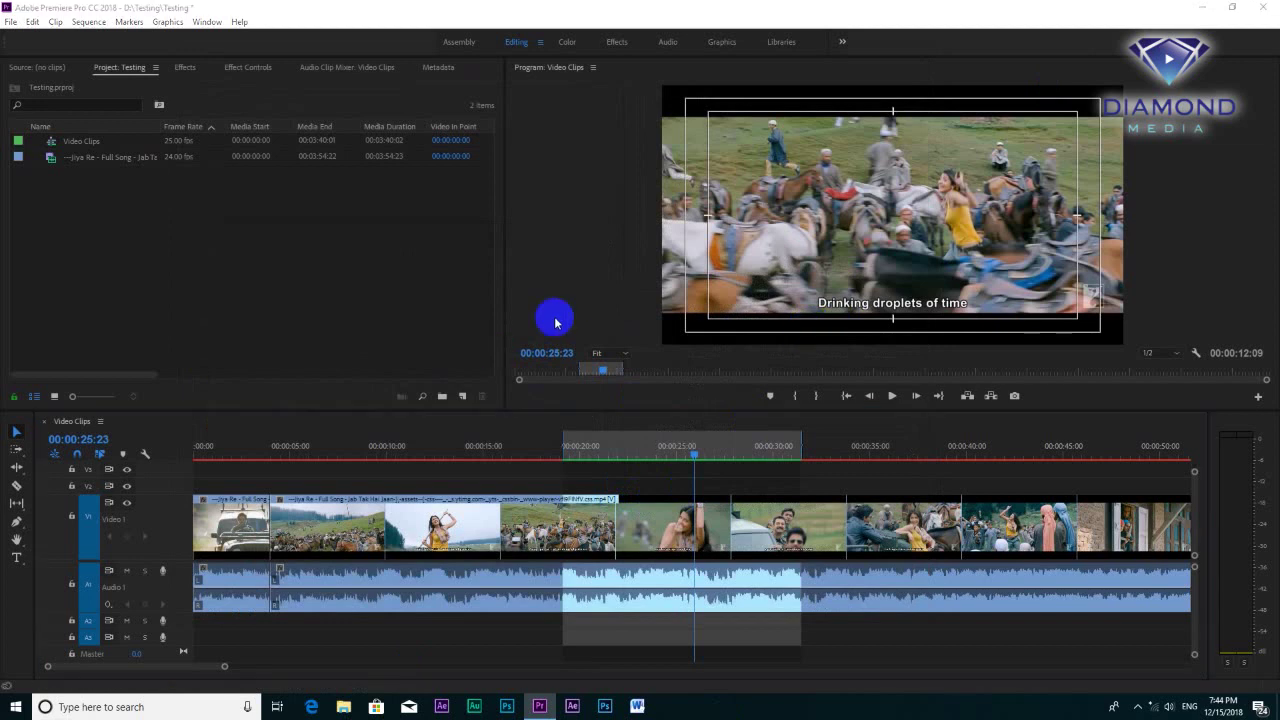
# - Browse to D:\Testing in File Explorer and play Testing Export in Windows Media Player
pyautogui.press('super+e')
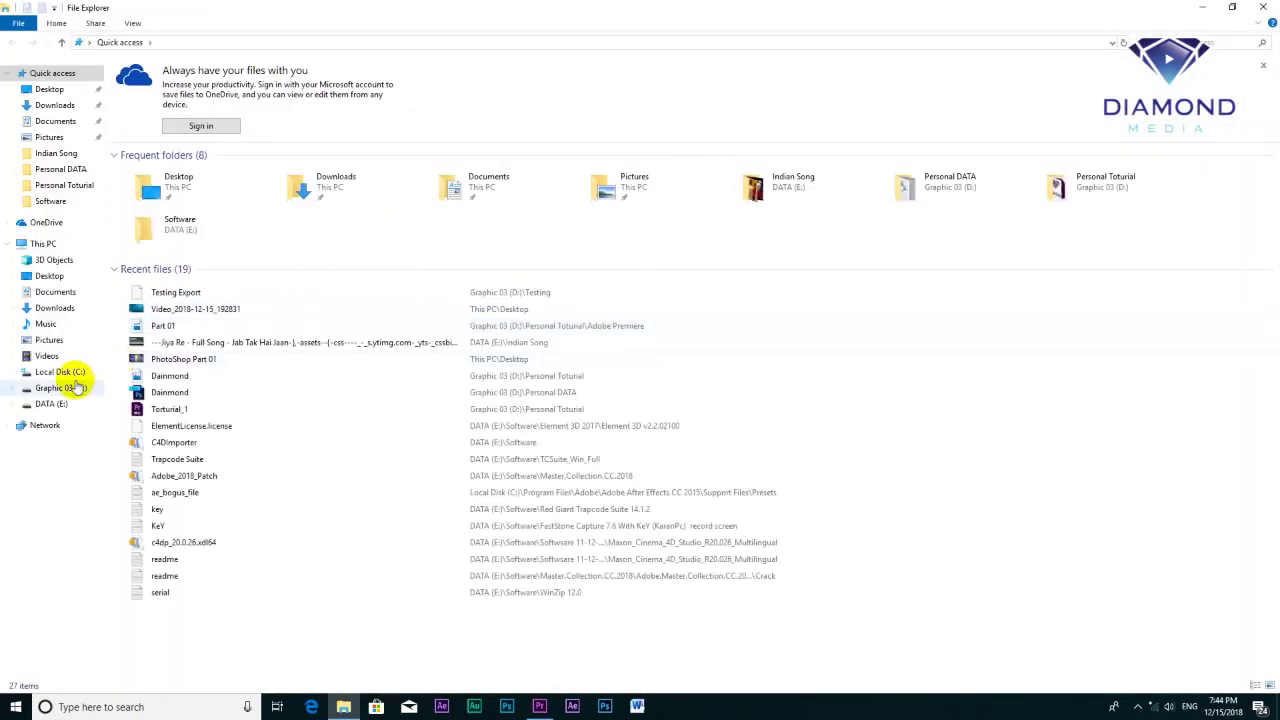
pyautogui.click(77, 388)
pyautogui.doubleClick(143, 109)
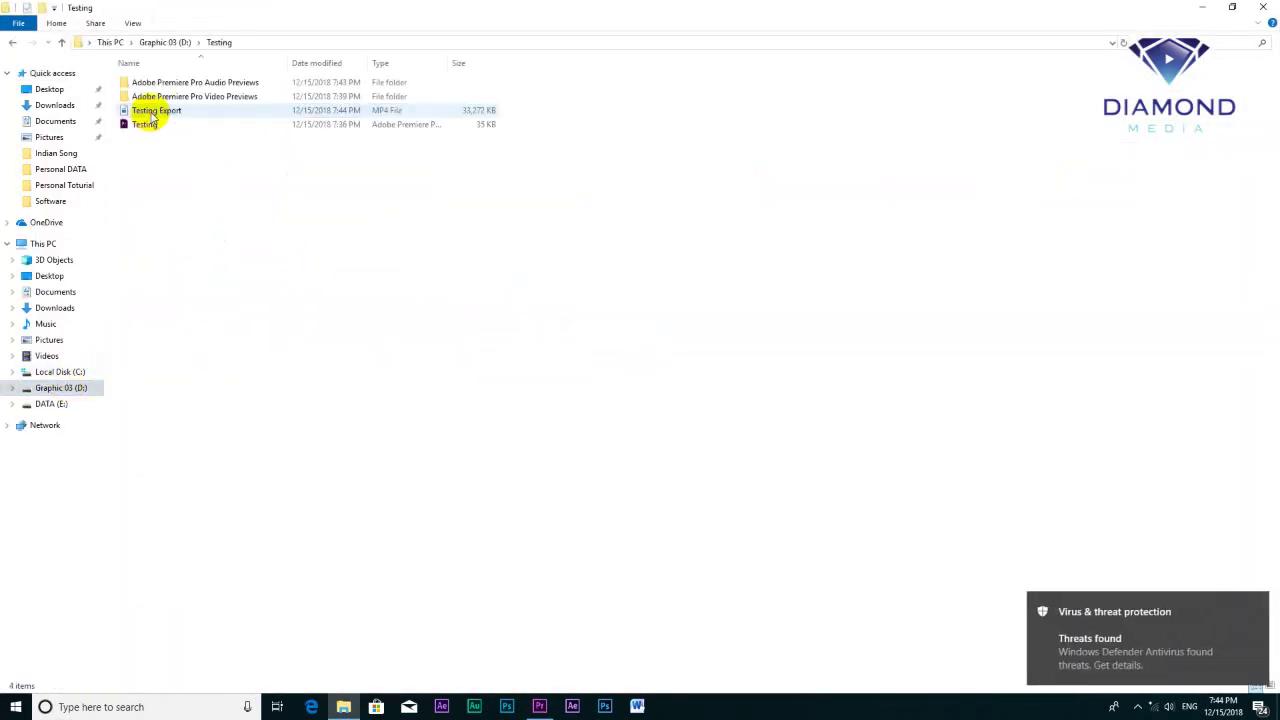
pyautogui.click(152, 113)
pyautogui.rightClick(152, 113)
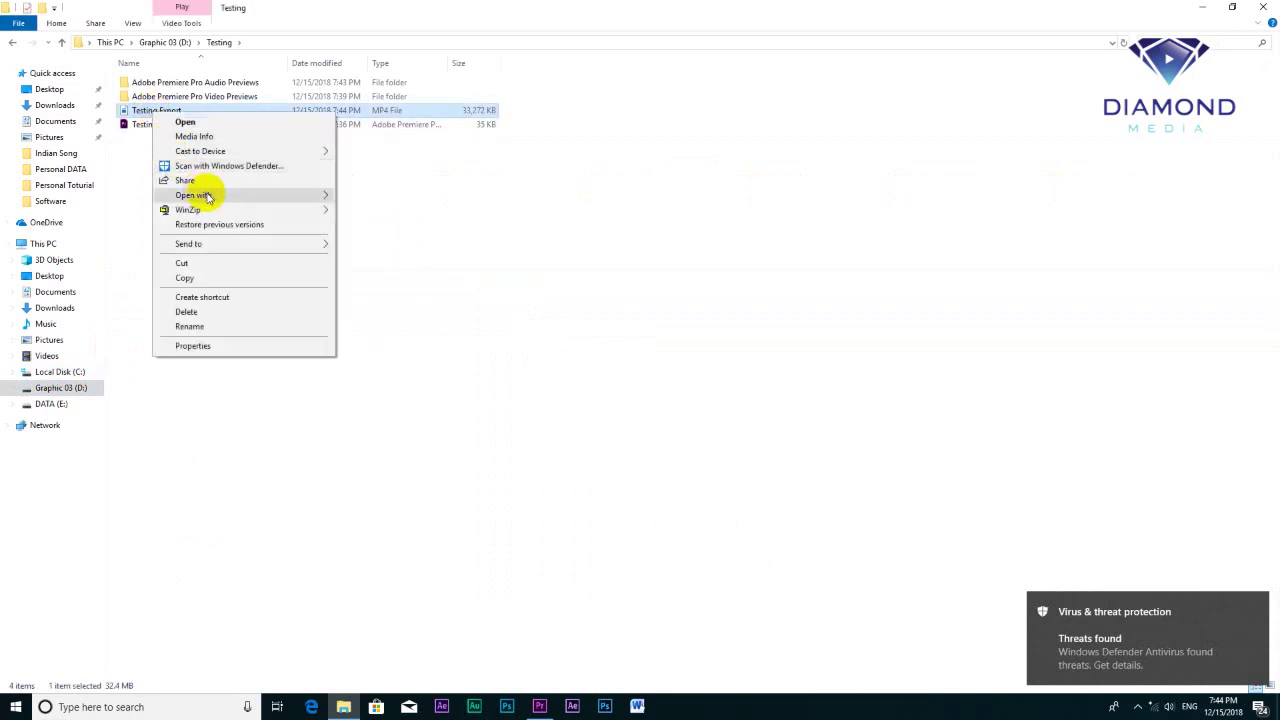
pyautogui.moveTo(200, 196)
pyautogui.click(386, 256)
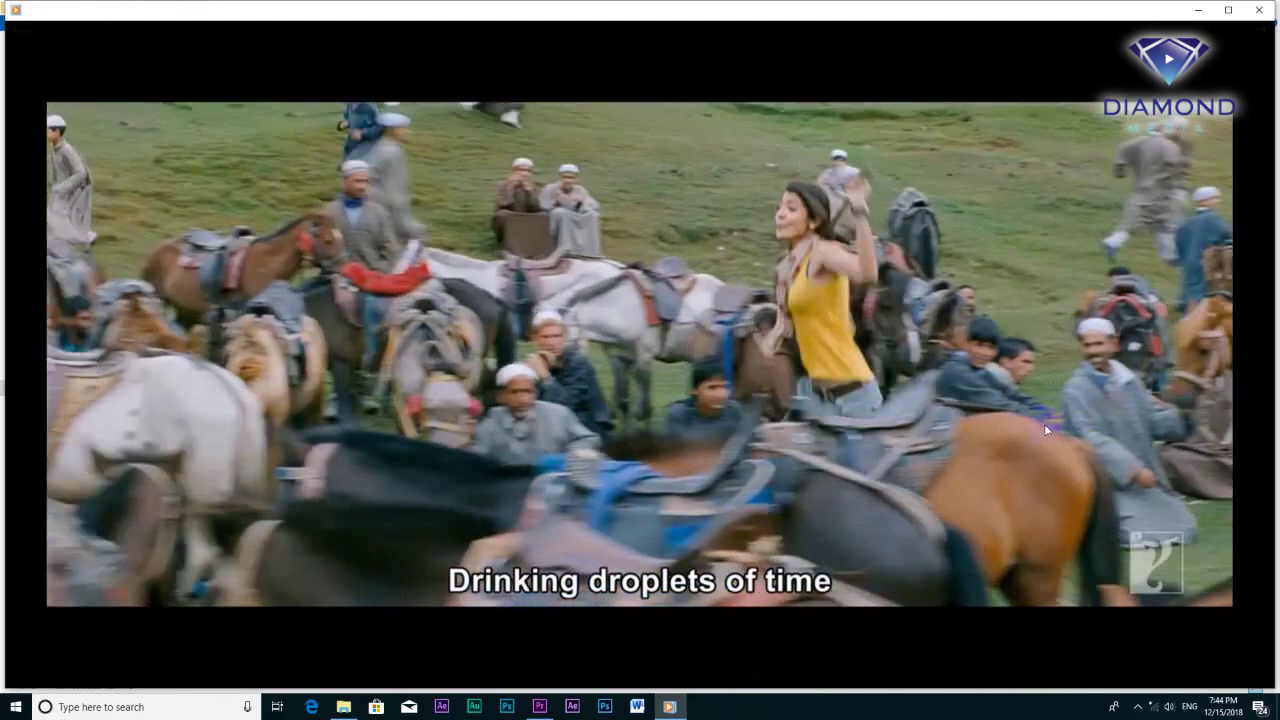
# - Let Testing Export play to its end, then close Windows Media Player
pyautogui.moveTo(1013, 436)
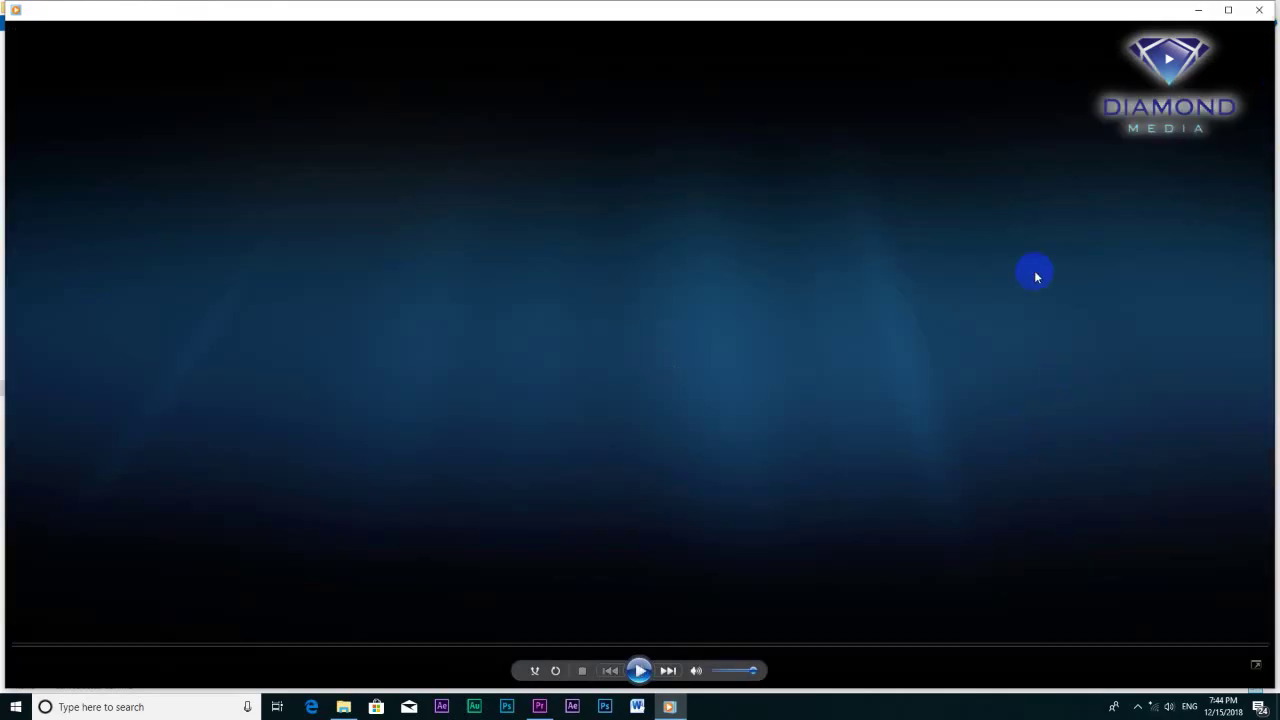
pyautogui.click(1258, 10)
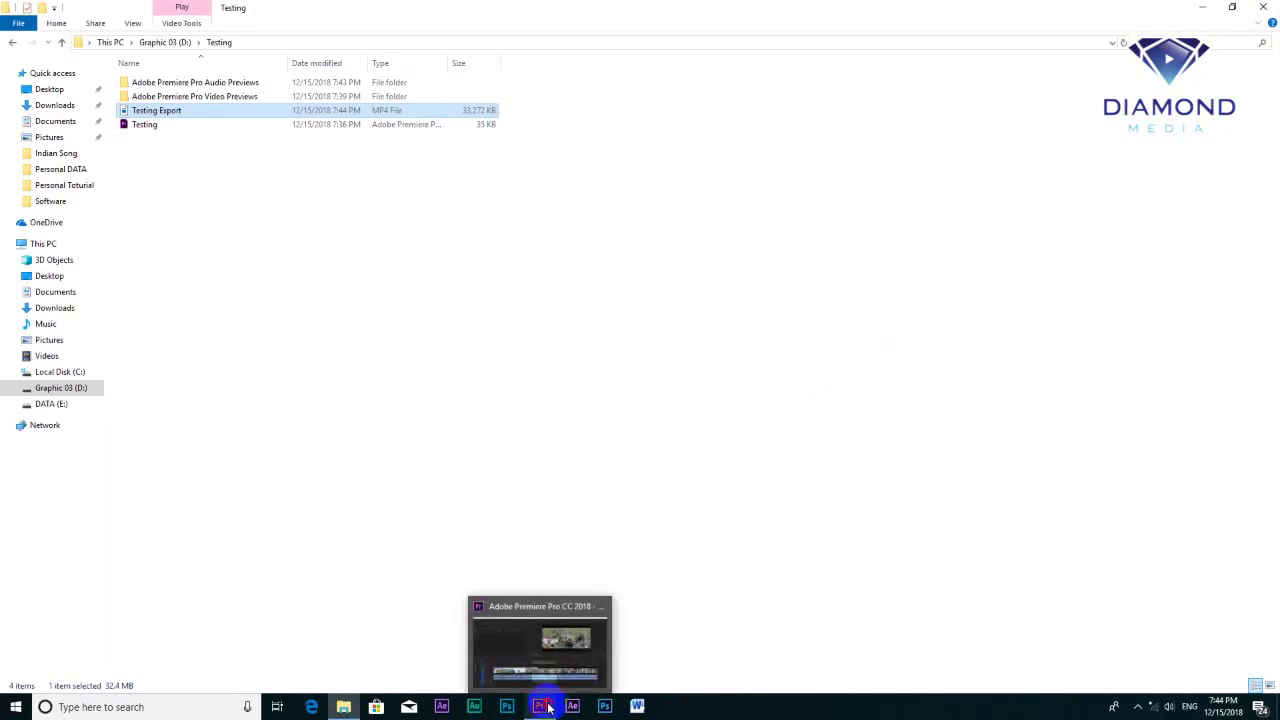
# - Restore Premiere Pro from the taskbar and focus the Video Clips sequence timeline
pyautogui.click(548, 708)
pyautogui.click(726, 489)
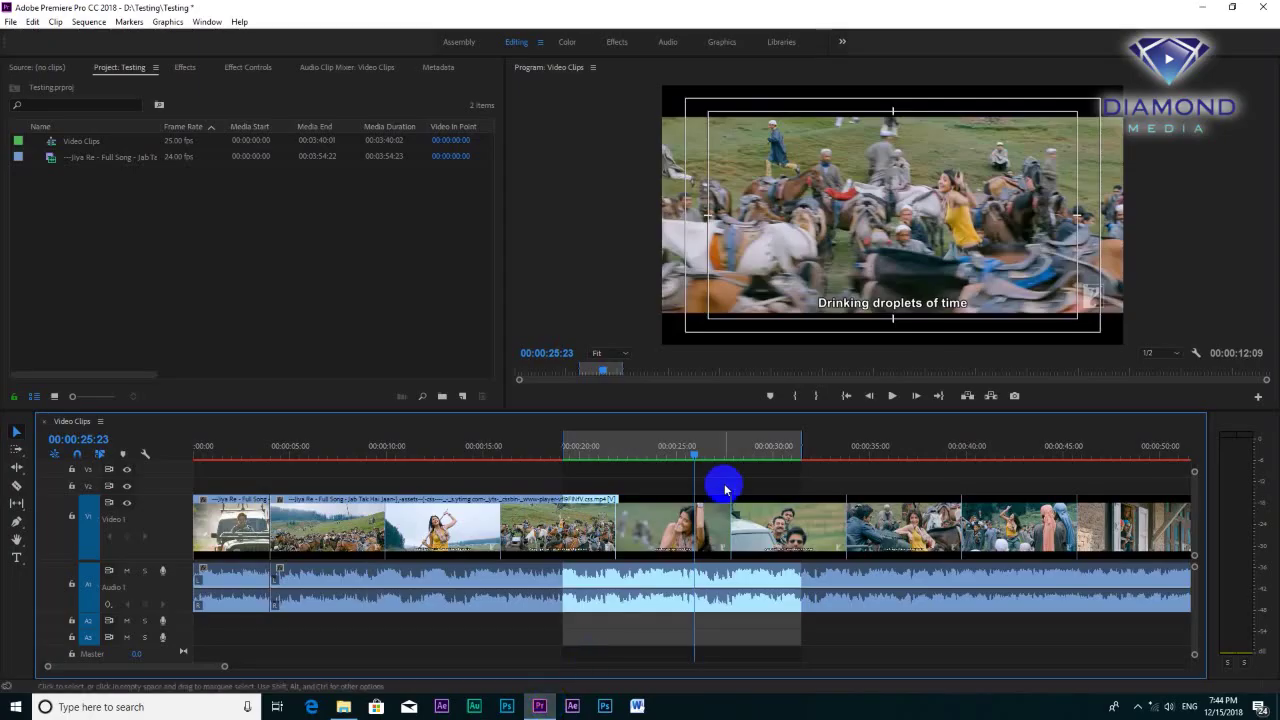